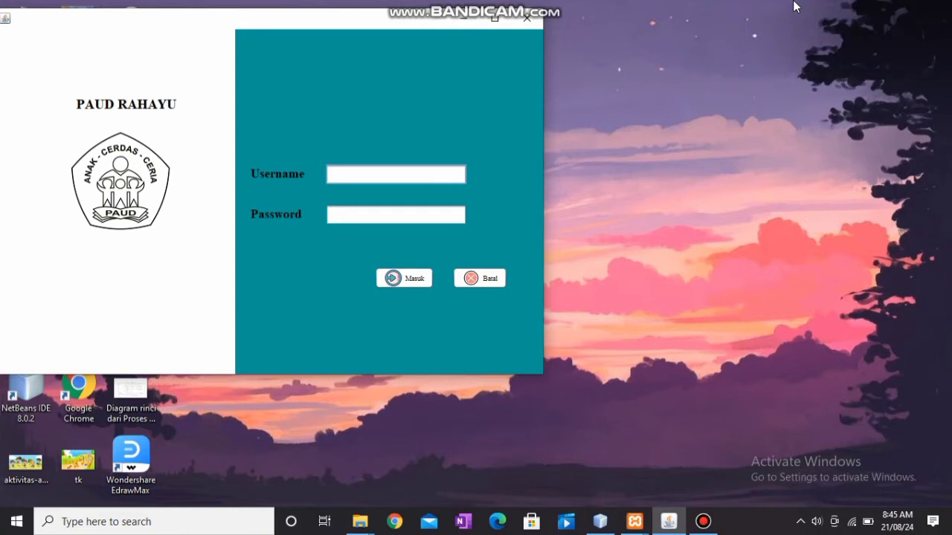
Log in with the admin username and its password, and acknowledge the Login Berhasil message.
{"action": "type", "text": "admin"}
{"action": "left_click", "coordinate": [405, 215]}
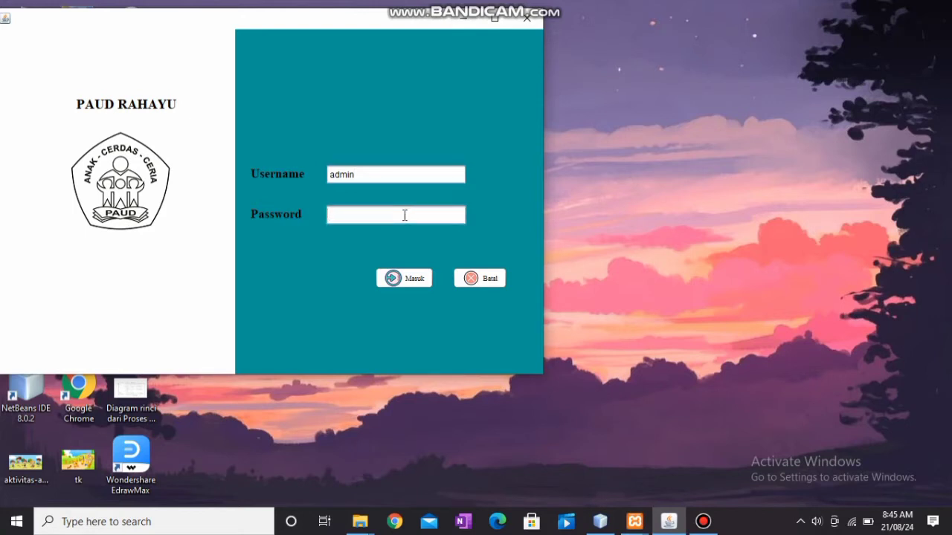
{"action": "type", "text": "******"}
{"action": "left_click", "coordinate": [405, 277]}
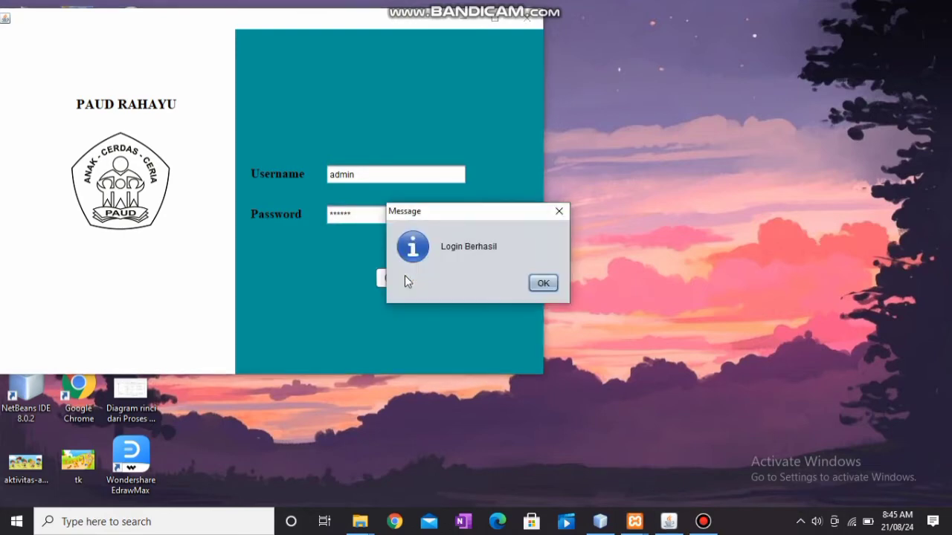
{"action": "left_click", "coordinate": [543, 283]}
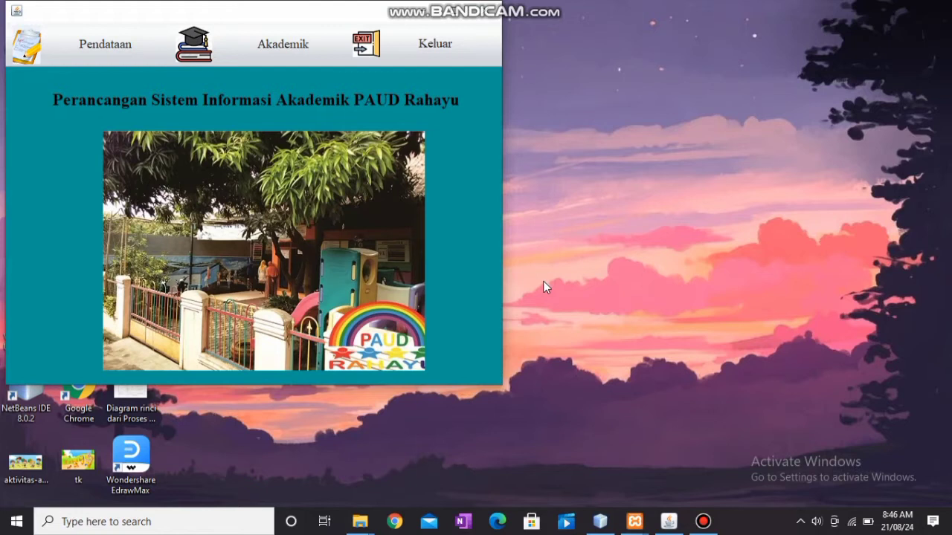
Open the Data Siswa student form from the Pendataan menu.
{"action": "left_click", "coordinate": [103, 46]}
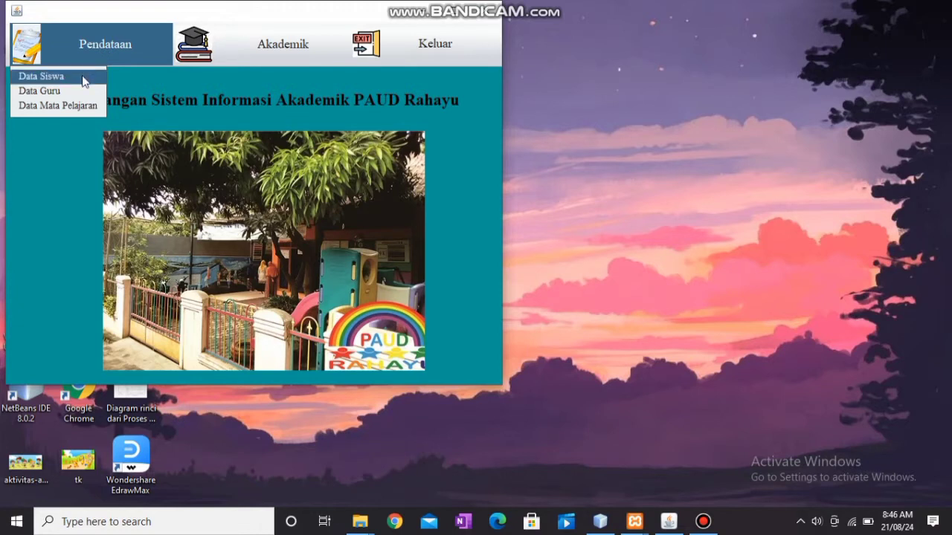
{"action": "mouse_move", "coordinate": [202, 41]}
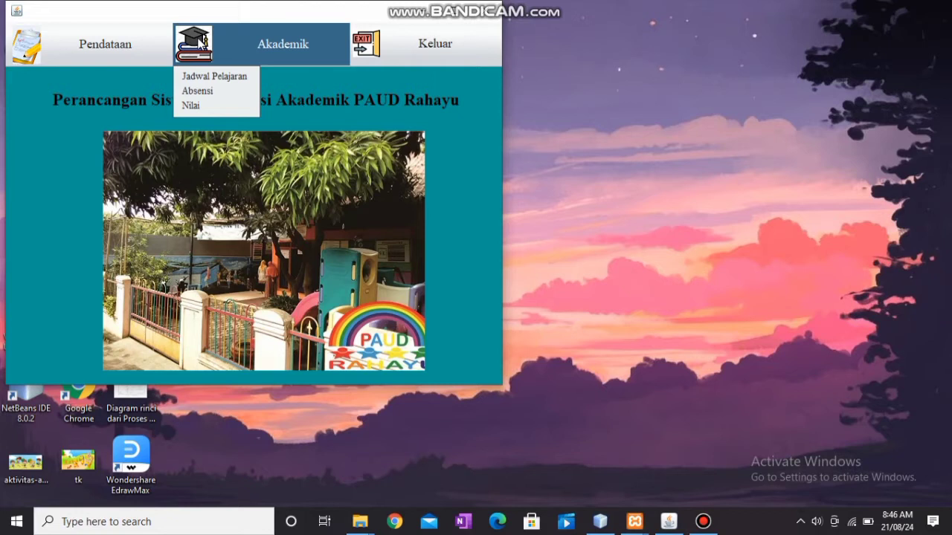
{"action": "mouse_move", "coordinate": [115, 48]}
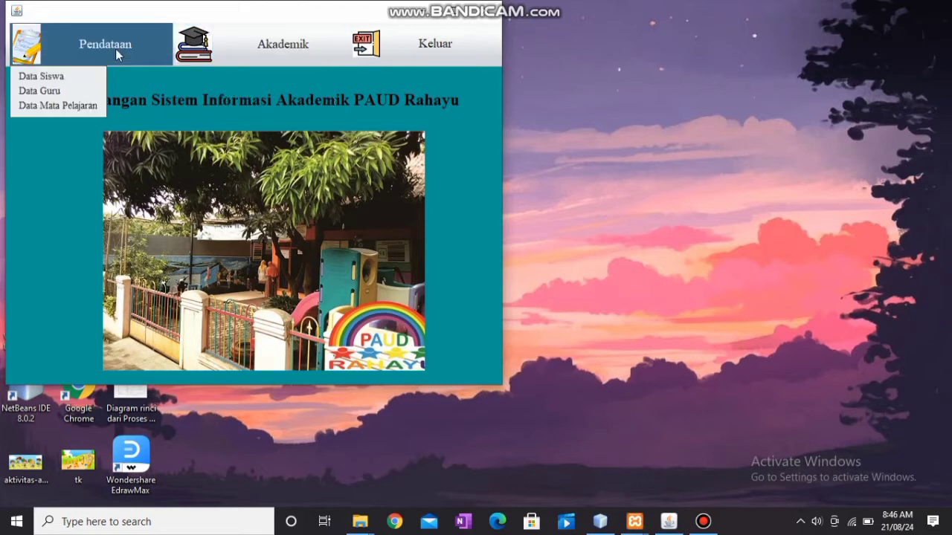
{"action": "left_click", "coordinate": [62, 76]}
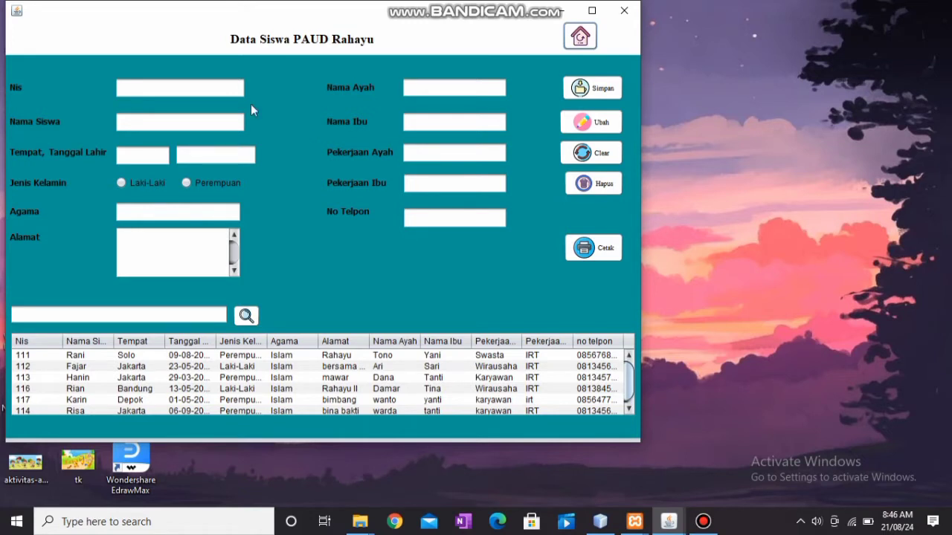
Enter student Nis 115: name, birthplace Solo, born 01-01-2018, Perempuan, religion islam, and address.
{"action": "left_click", "coordinate": [146, 83]}
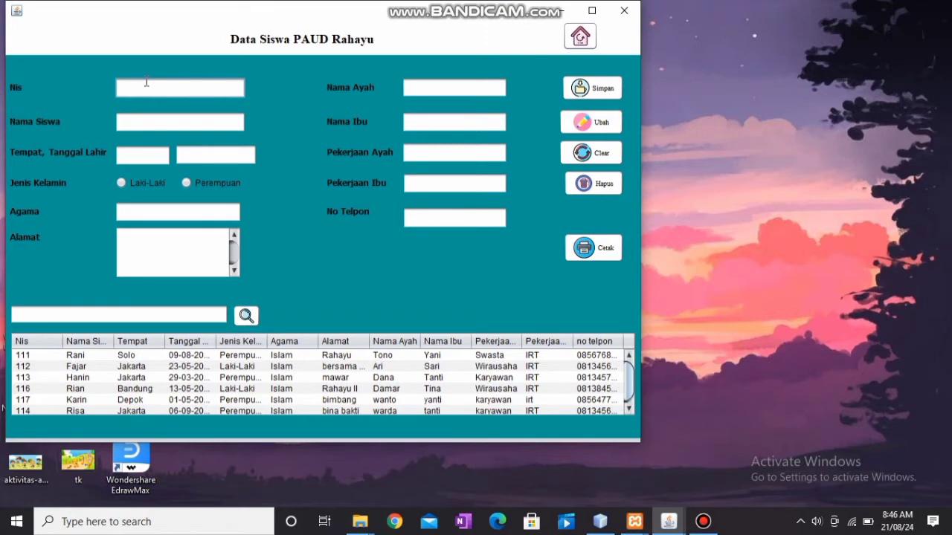
{"action": "type", "text": "115"}
{"action": "left_click", "coordinate": [142, 125]}
{"action": "type", "text": "Rani"}
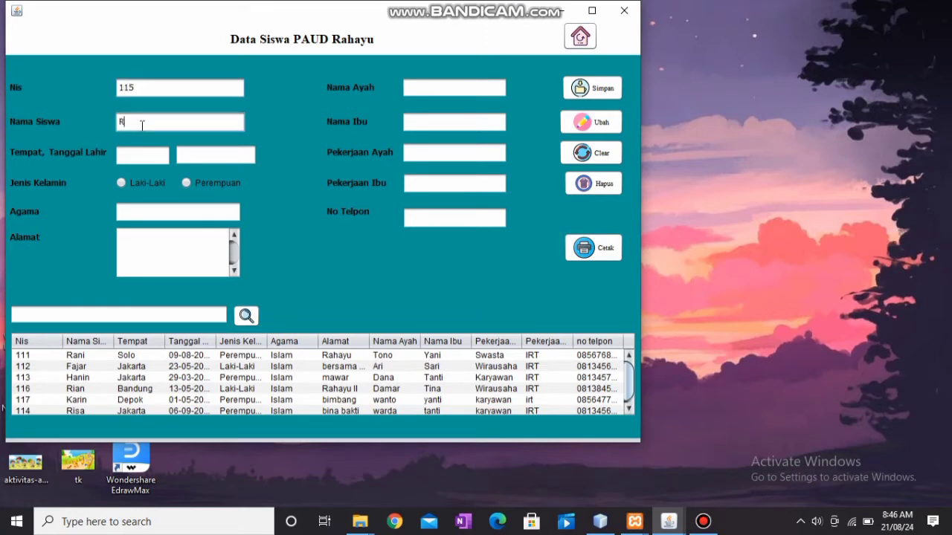
{"action": "left_click", "coordinate": [136, 152]}
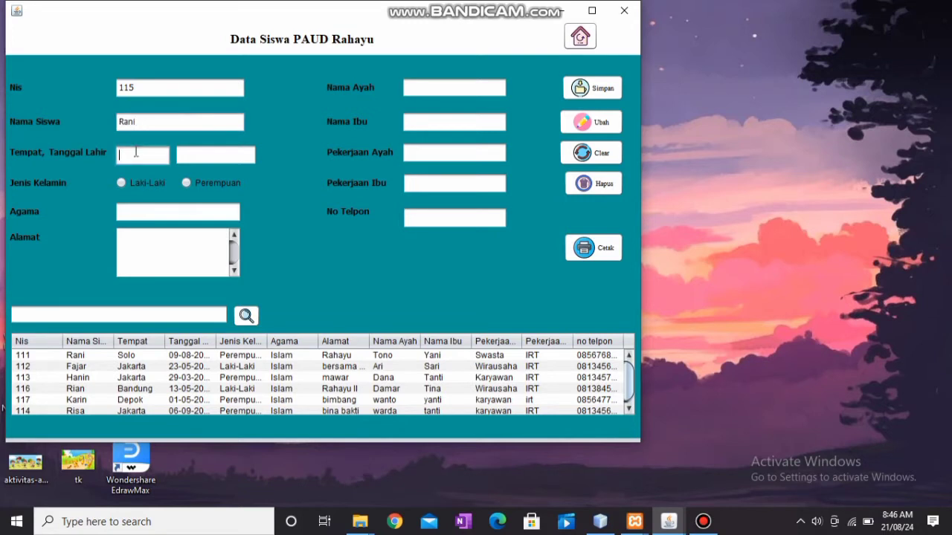
{"action": "type", "text": "Solo"}
{"action": "left_click", "coordinate": [192, 159]}
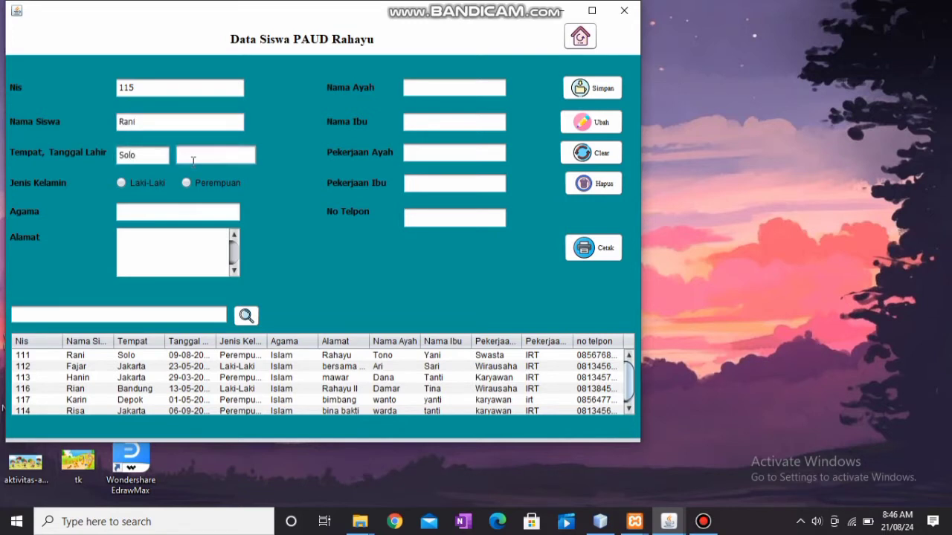
{"action": "type", "text": "01-01-2018"}
{"action": "left_click", "coordinate": [188, 182]}
{"action": "left_click", "coordinate": [180, 209]}
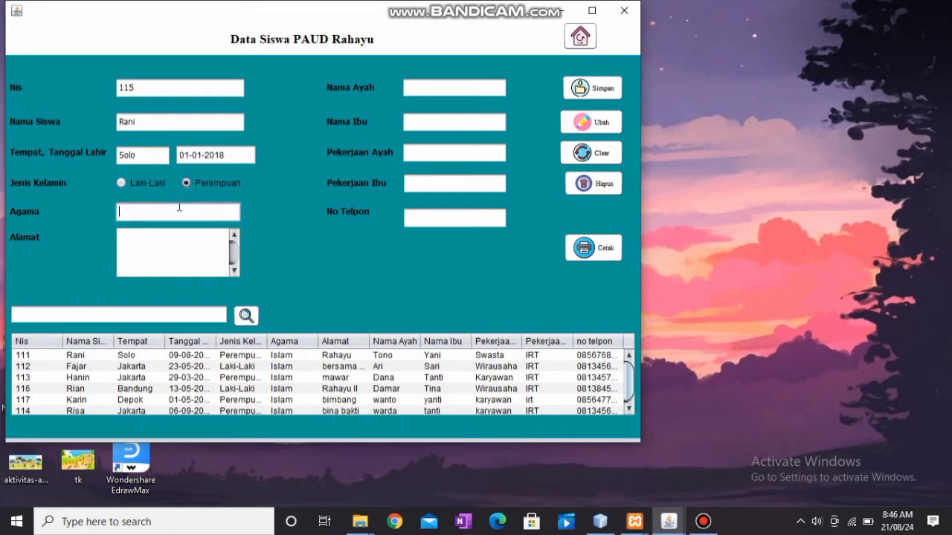
{"action": "type", "text": "islam"}
{"action": "left_click", "coordinate": [168, 239]}
{"action": "type", "text": "melati"}
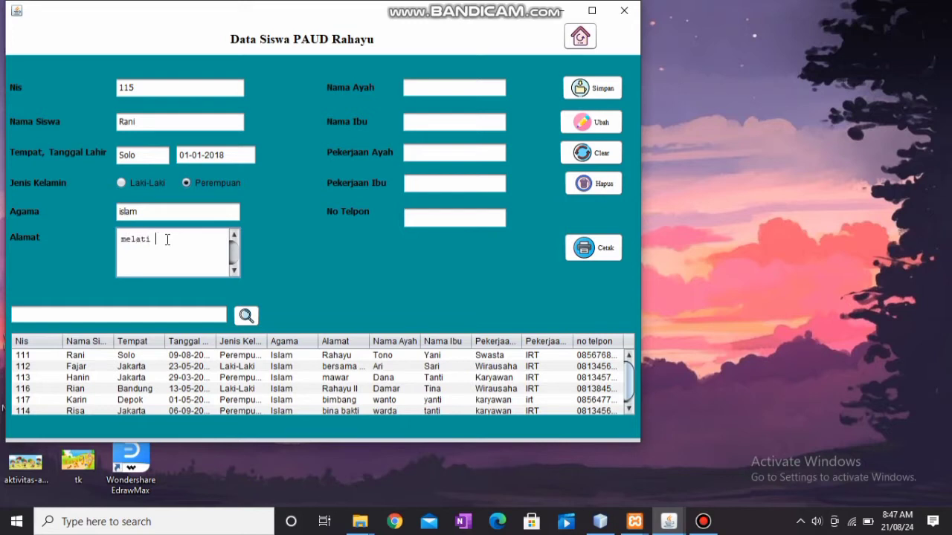
{"action": "type", "text": " 2"}
Add parents' names, occupations karyawan and irt, and phone number, then save the student.
{"action": "left_click", "coordinate": [441, 88]}
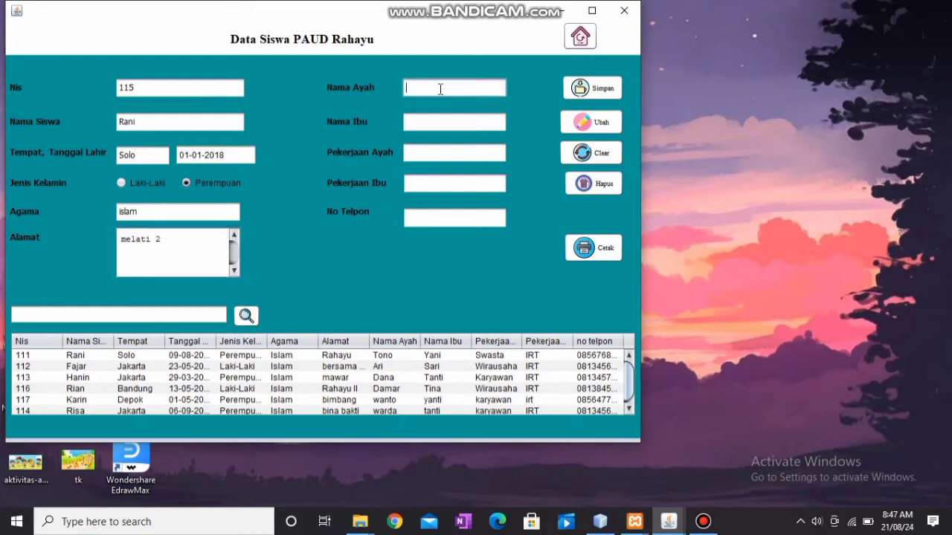
{"action": "type", "text": "santo"}
{"action": "left_click", "coordinate": [430, 125]}
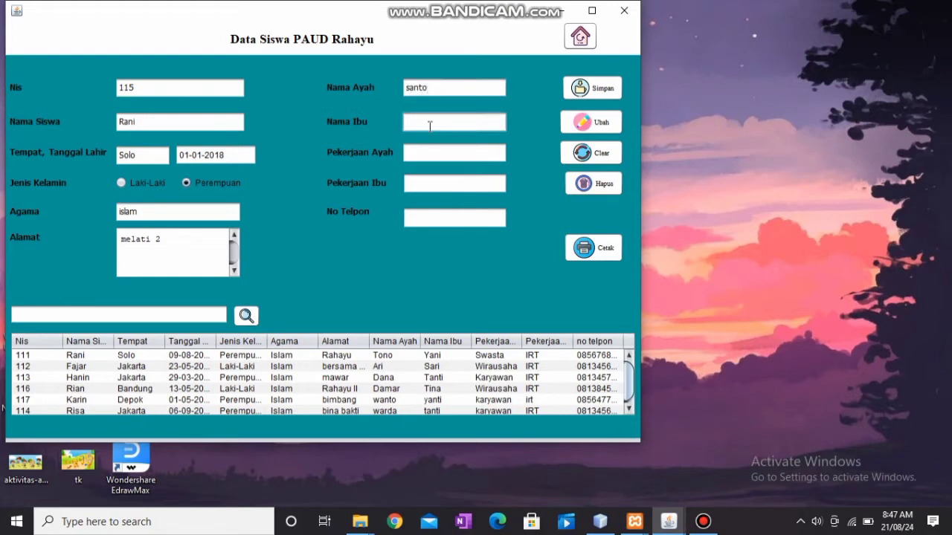
{"action": "type", "text": "riri"}
{"action": "left_click", "coordinate": [429, 157]}
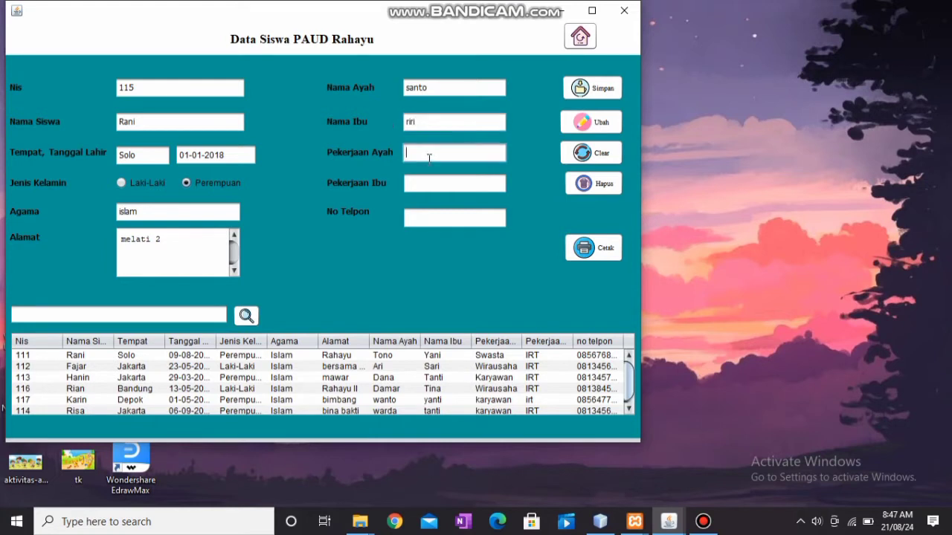
{"action": "type", "text": "karyawan"}
{"action": "left_click", "coordinate": [424, 183]}
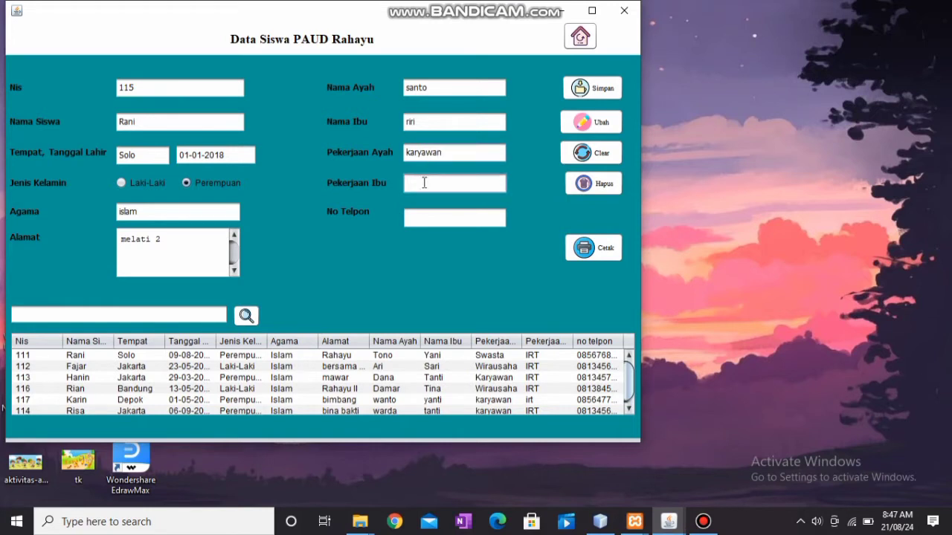
{"action": "type", "text": "irt"}
{"action": "left_click", "coordinate": [421, 220]}
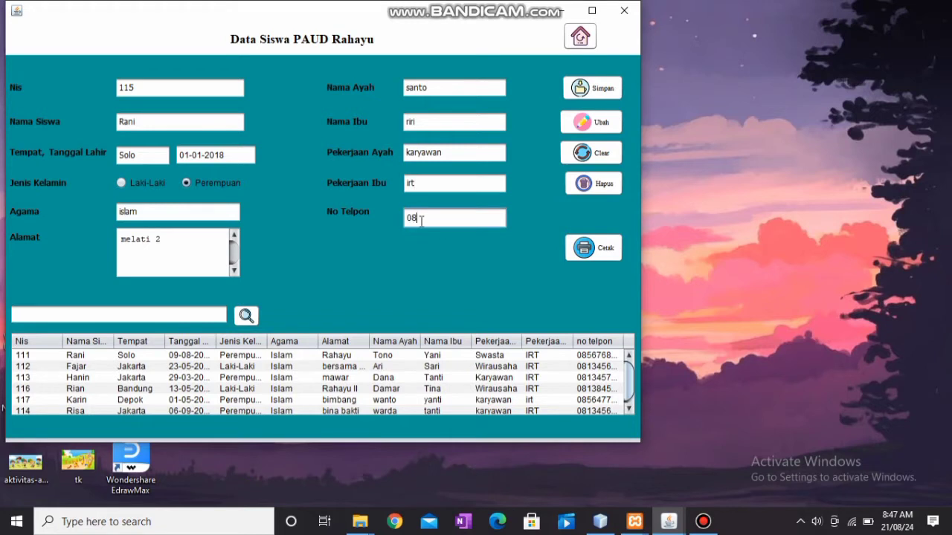
{"action": "left_click", "coordinate": [588, 90]}
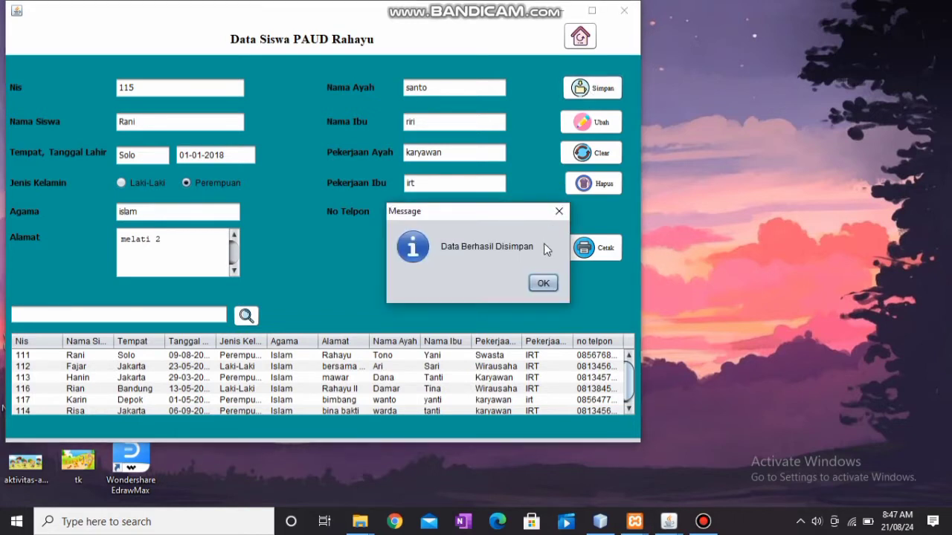
{"action": "left_click", "coordinate": [542, 283]}
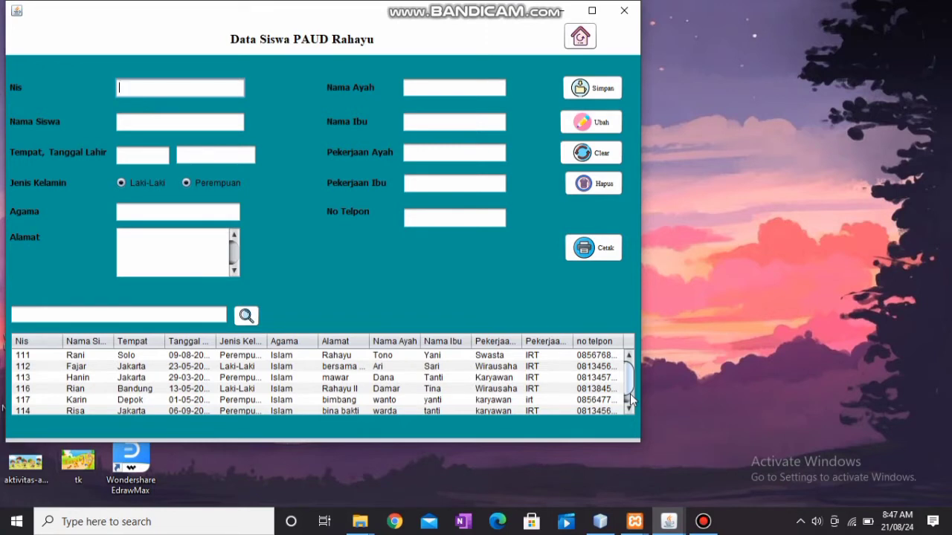
Replace the mother's name on the Depok-born student Nis 117 and save the change.
{"action": "left_click", "coordinate": [531, 390]}
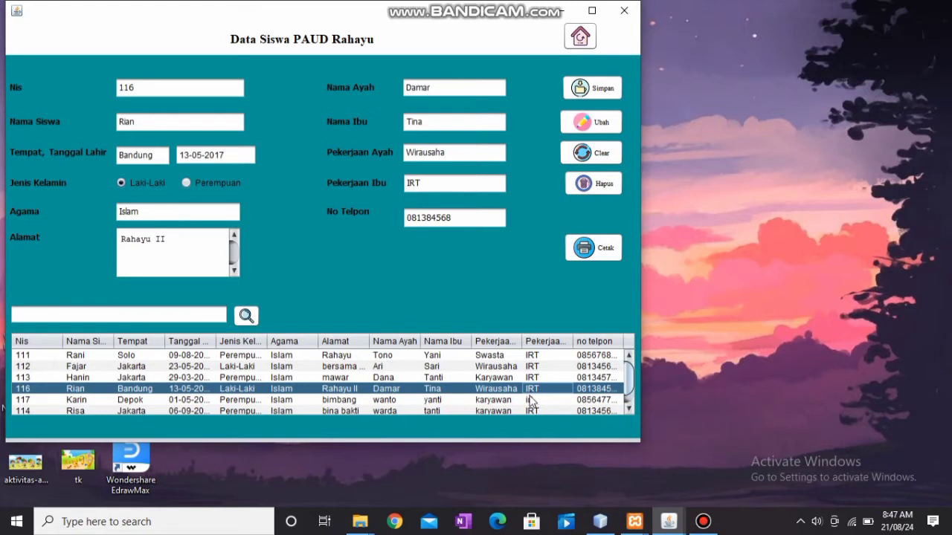
{"action": "left_click", "coordinate": [532, 400]}
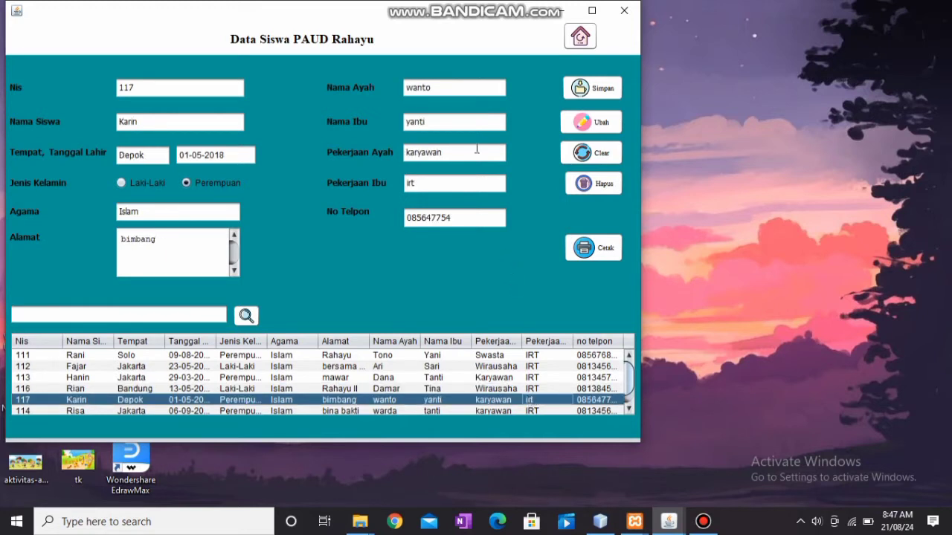
{"action": "left_click", "coordinate": [452, 121]}
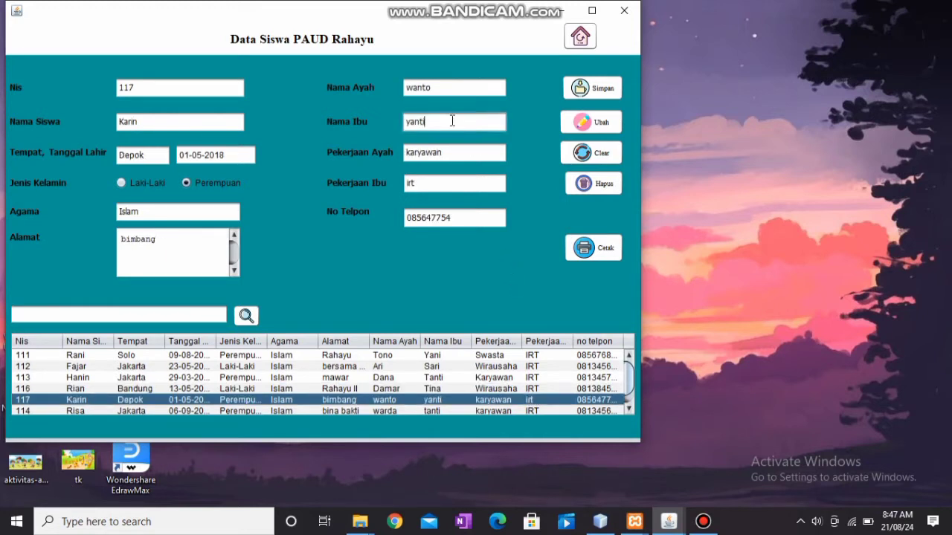
{"action": "key", "text": "BackSpace"}
{"action": "key", "text": "BackSpace"}
{"action": "key", "text": "BackSpace"}
{"action": "key", "text": "BackSpace"}
{"action": "key", "text": "BackSpace"}
{"action": "type", "text": "nana"}
{"action": "left_click", "coordinate": [583, 130]}
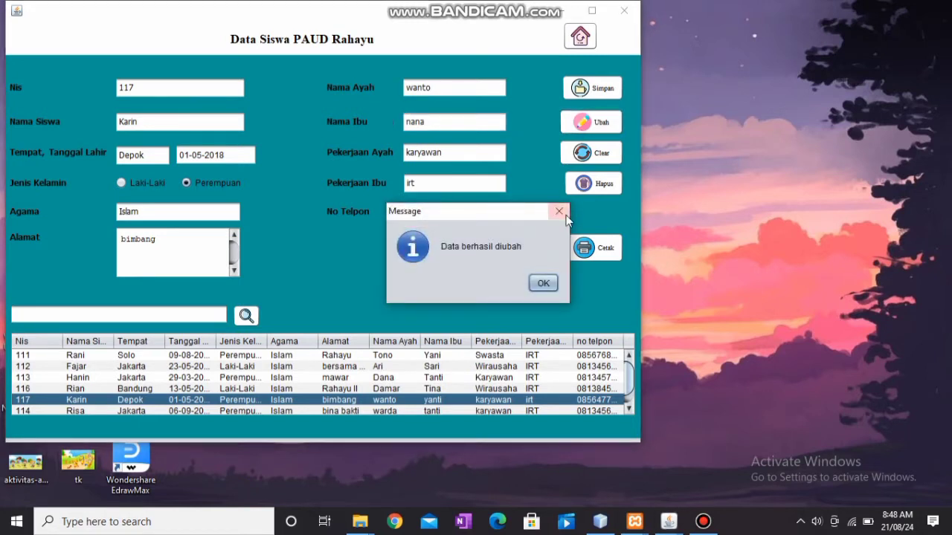
{"action": "left_click", "coordinate": [544, 284]}
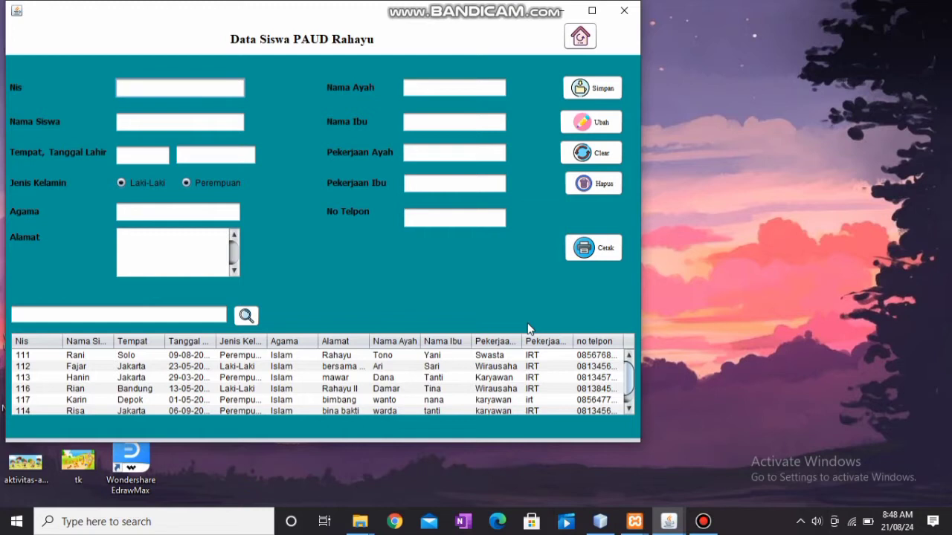
Delete student record Nis 115 and confirm the deletion.
{"action": "left_click", "coordinate": [452, 371]}
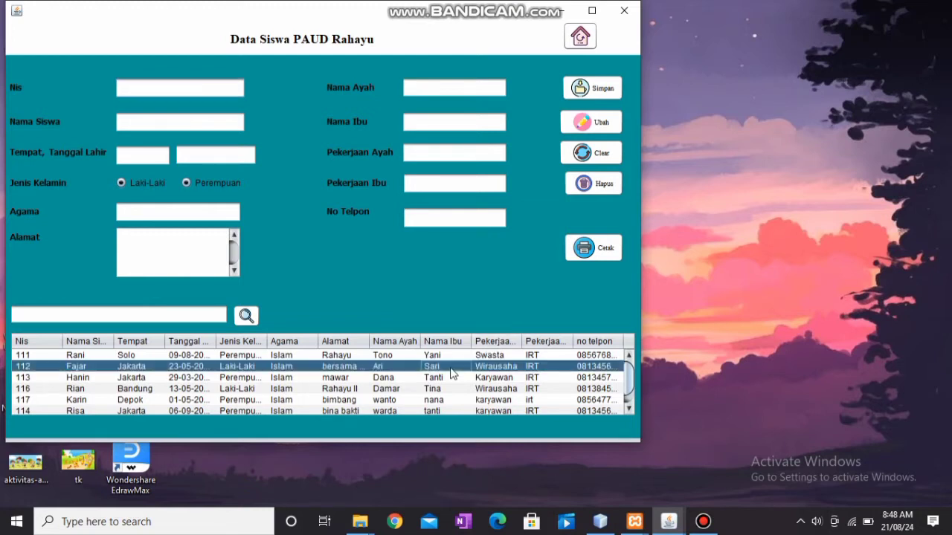
{"action": "left_click", "coordinate": [604, 153]}
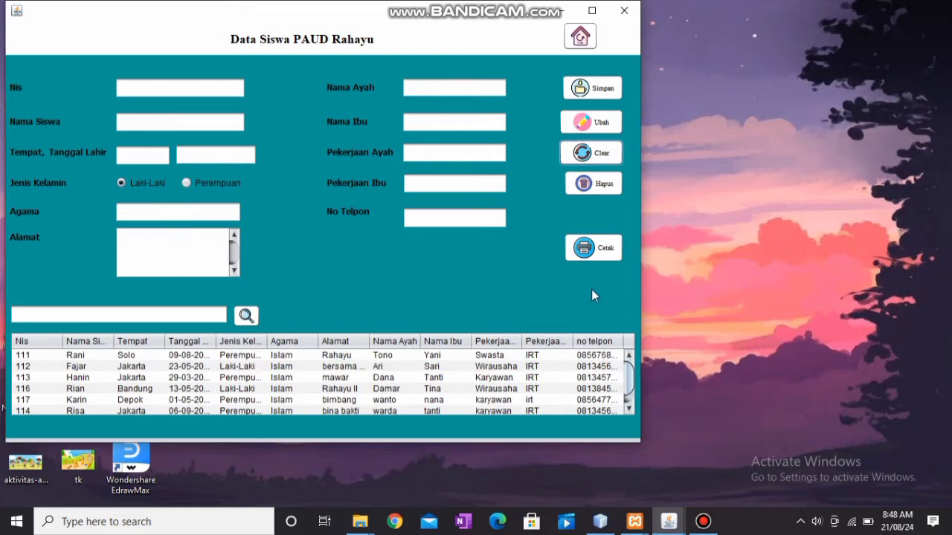
{"action": "left_click", "coordinate": [629, 411]}
{"action": "left_click", "coordinate": [583, 409]}
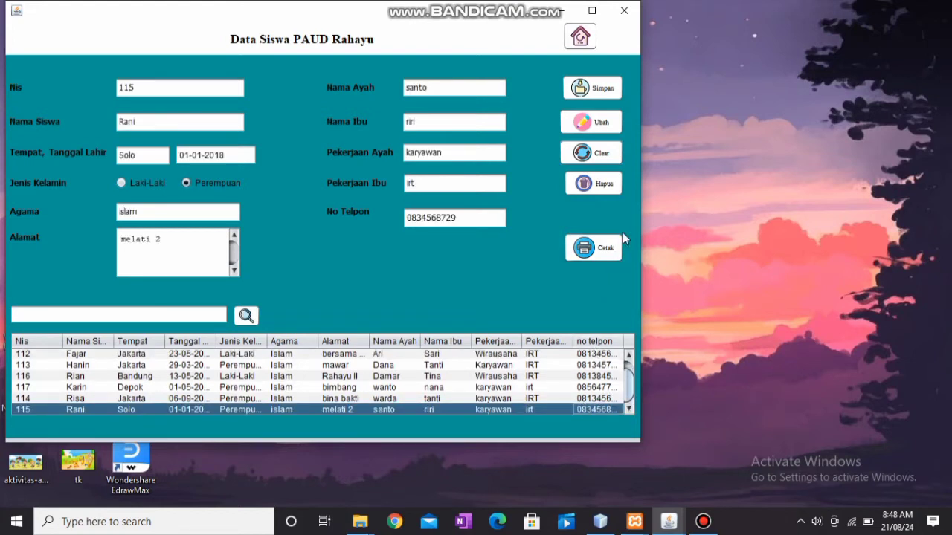
{"action": "left_click", "coordinate": [605, 187]}
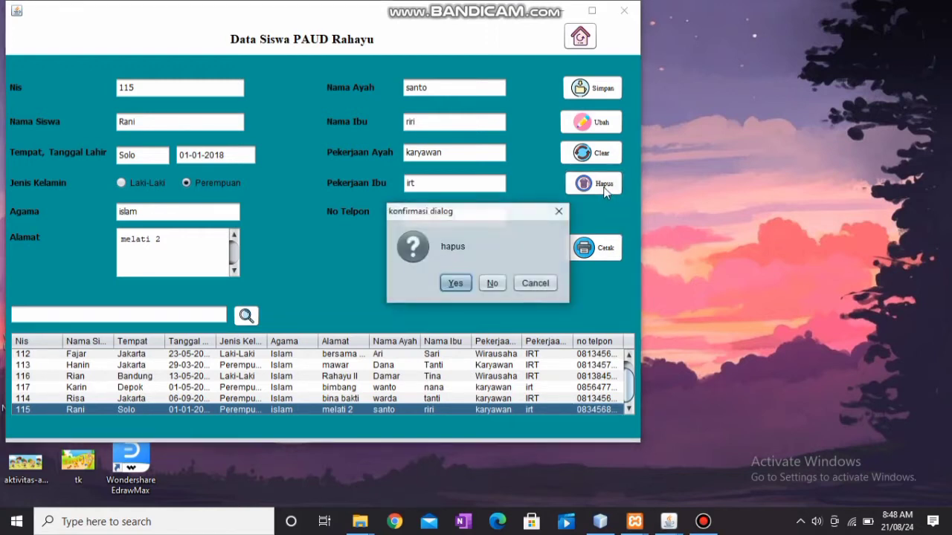
{"action": "left_click", "coordinate": [457, 282]}
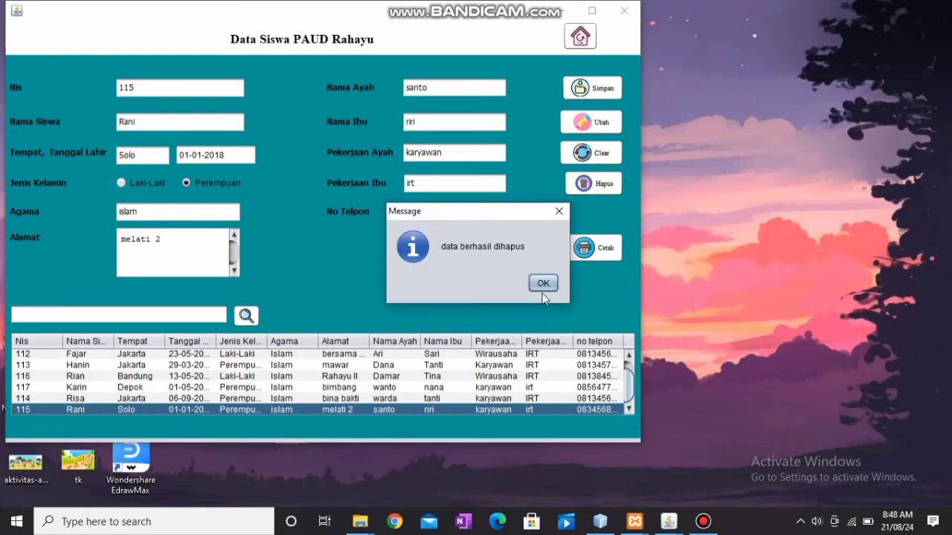
{"action": "left_click", "coordinate": [542, 283]}
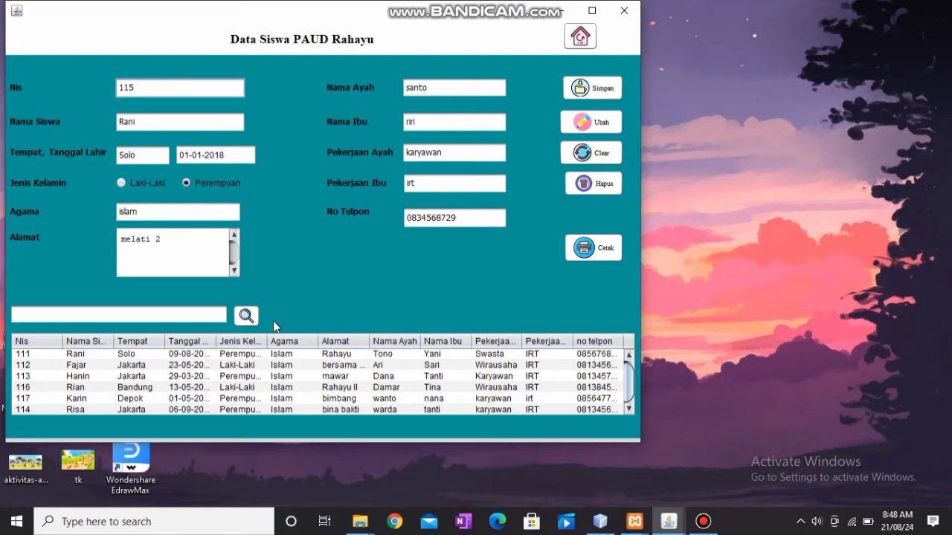
Search the student list by the student's name, then clear the form to list all students.
{"action": "left_click", "coordinate": [176, 317]}
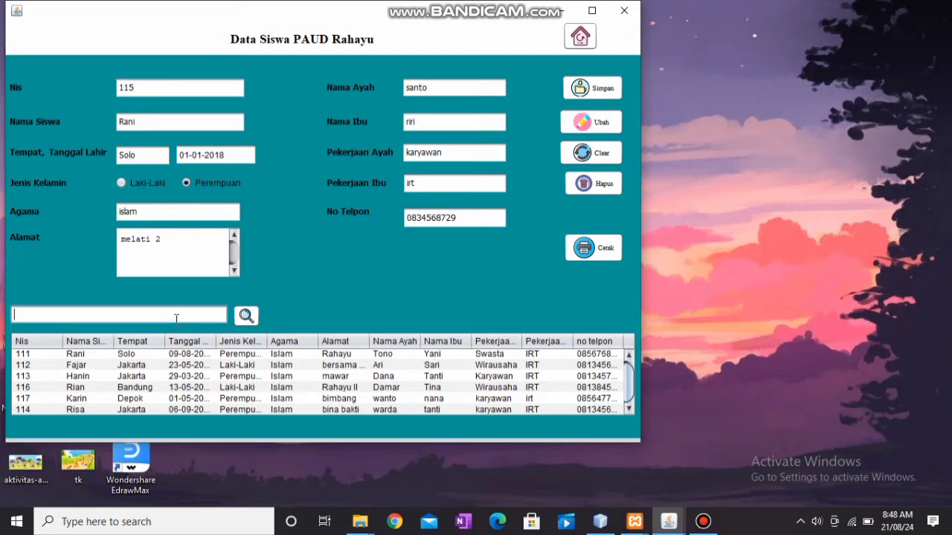
{"action": "type", "text": "Rani"}
{"action": "left_click", "coordinate": [245, 316]}
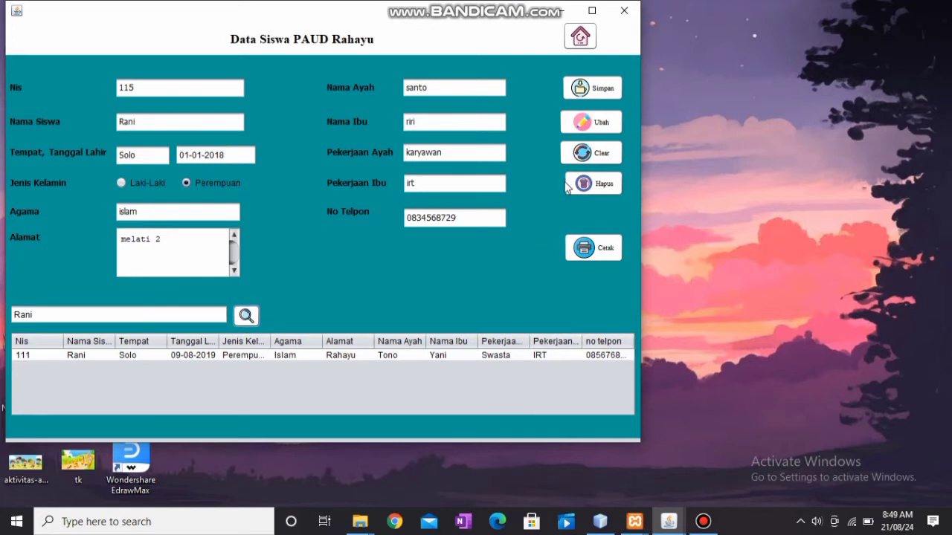
{"action": "left_click", "coordinate": [594, 155]}
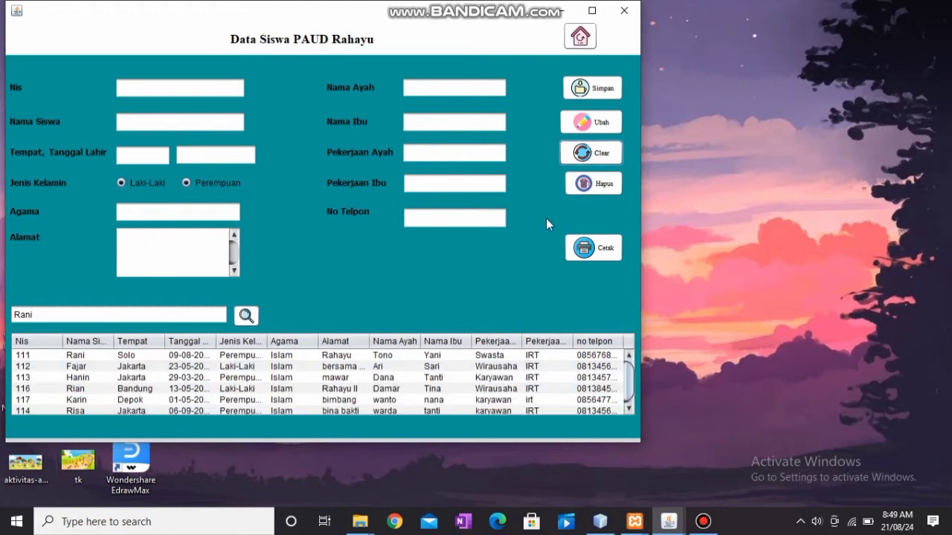
{"action": "left_click", "coordinate": [598, 253]}
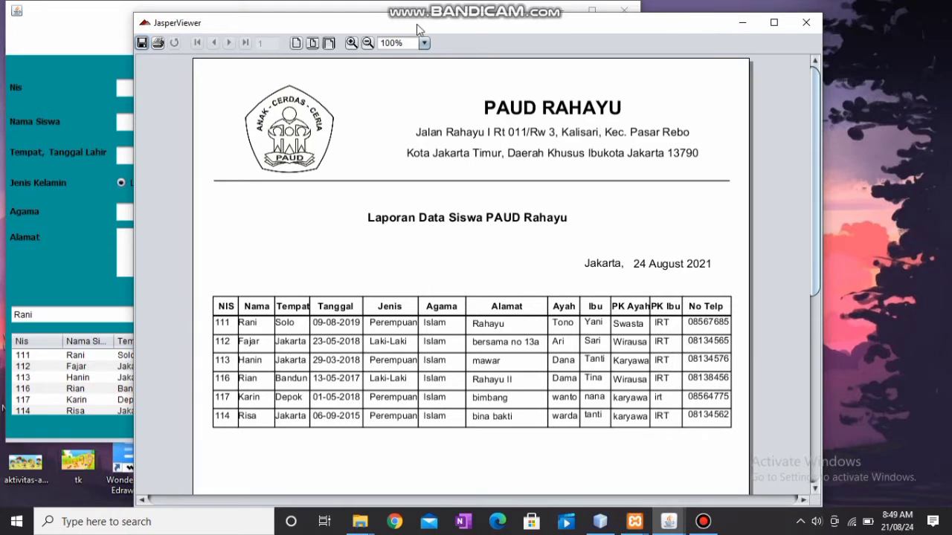
{"action": "left_click", "coordinate": [368, 44]}
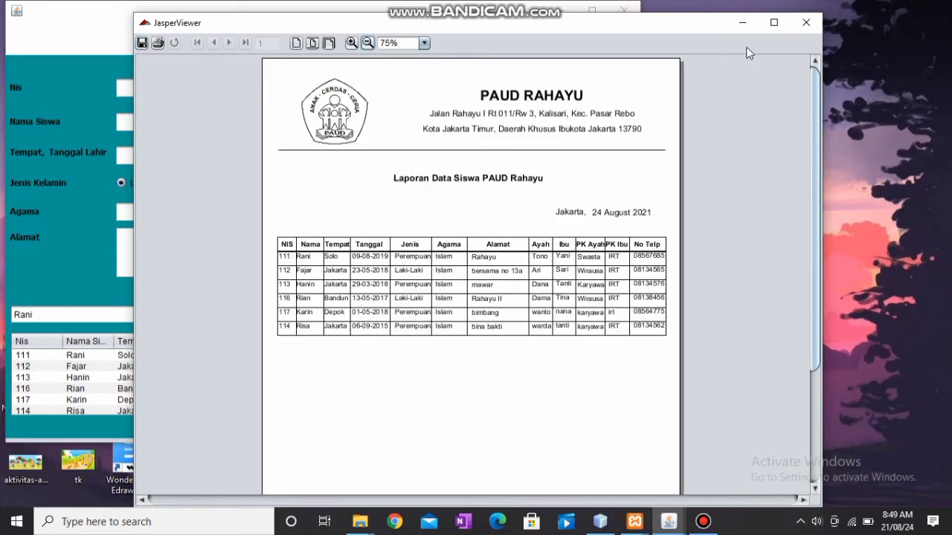
{"action": "left_click", "coordinate": [807, 25]}
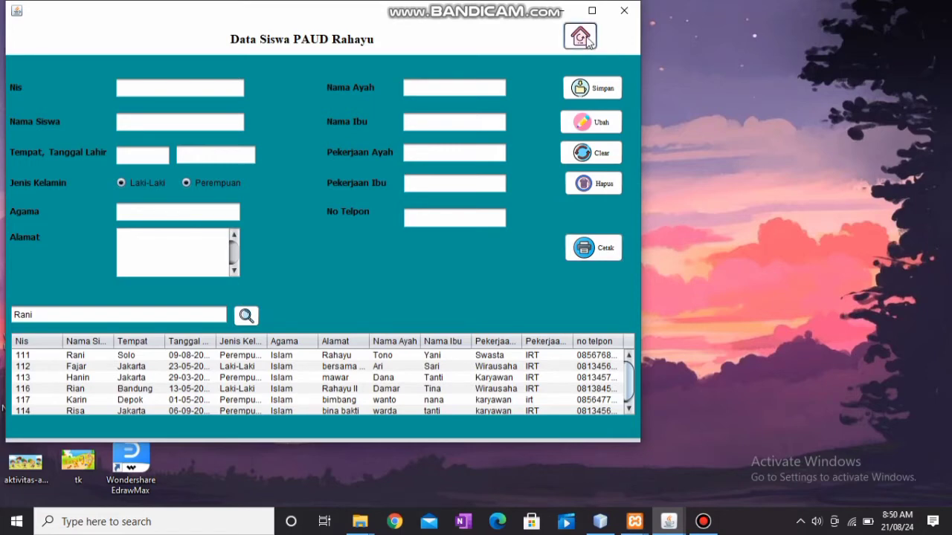
In the Data Guru form, enter the new teacher's NIP and name, education S1, female.
{"action": "left_click", "coordinate": [581, 37]}
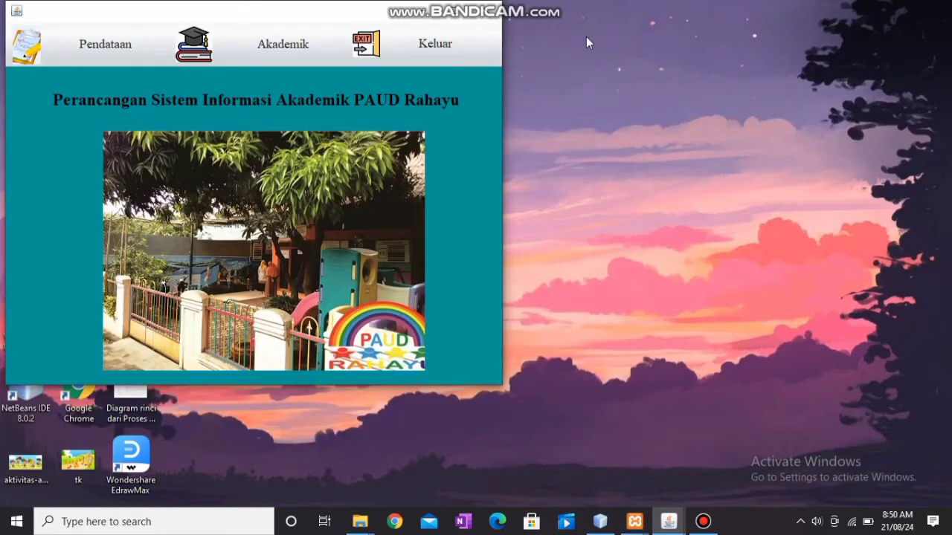
{"action": "left_click", "coordinate": [93, 41]}
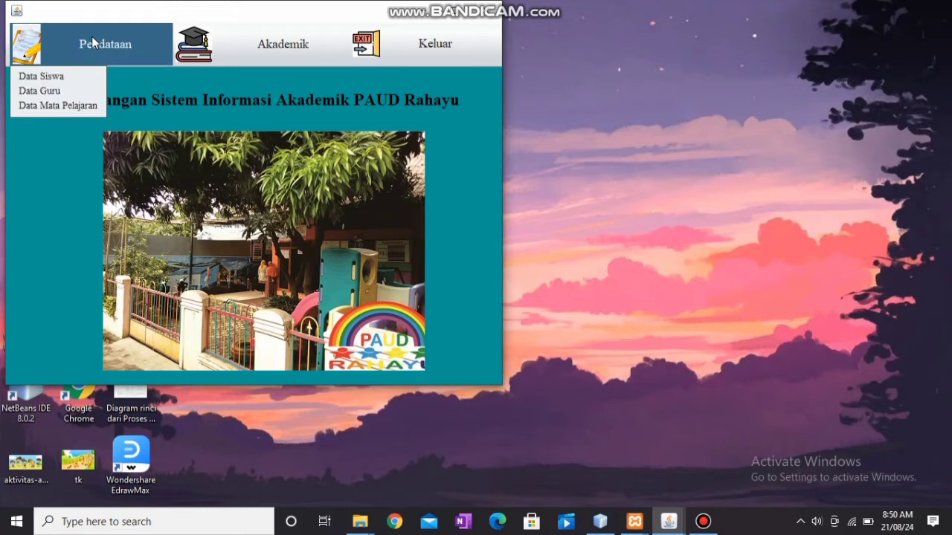
{"action": "left_click", "coordinate": [59, 90]}
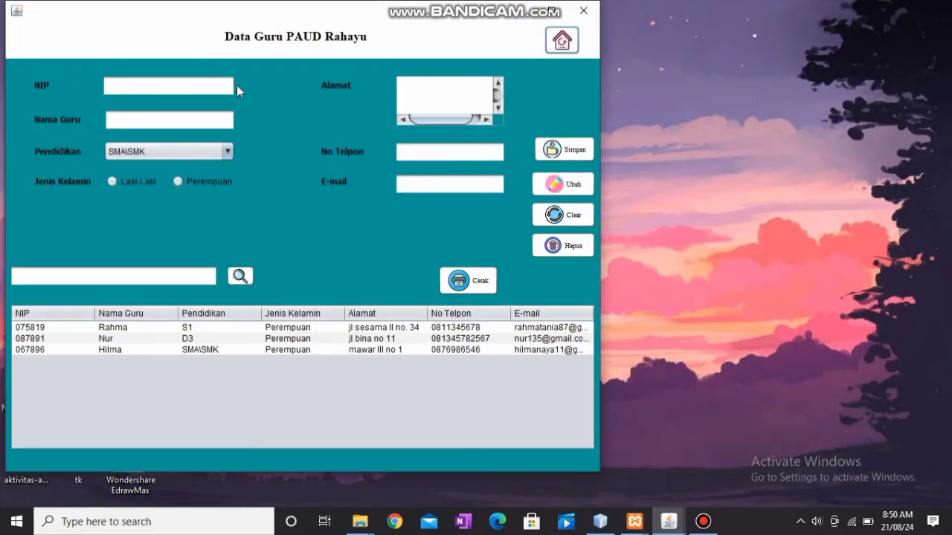
{"action": "left_click", "coordinate": [196, 86]}
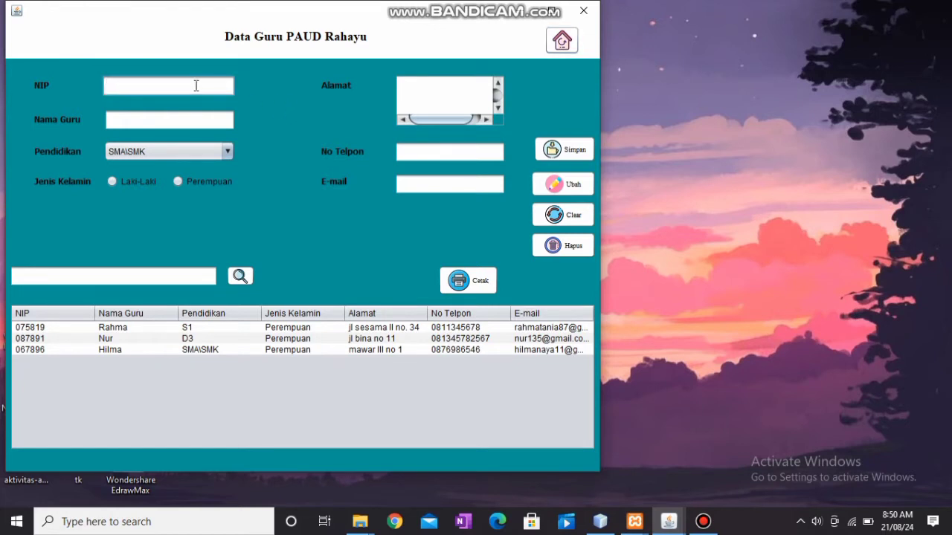
{"action": "type", "text": "014526781"}
{"action": "key", "text": "BackSpace"}
{"action": "key", "text": "BackSpace"}
{"action": "key", "text": "BackSpace"}
{"action": "left_click", "coordinate": [172, 117]}
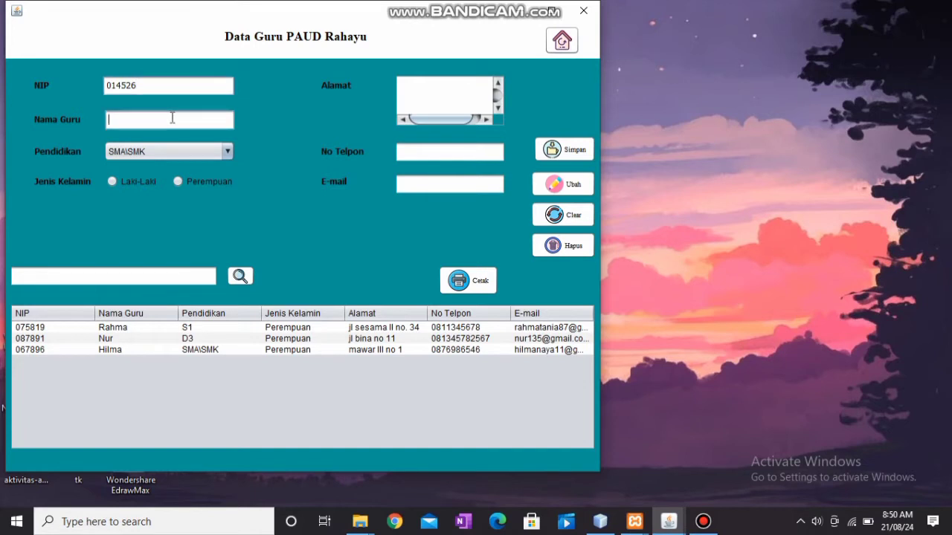
{"action": "type", "text": "Rana"}
{"action": "left_click", "coordinate": [214, 151]}
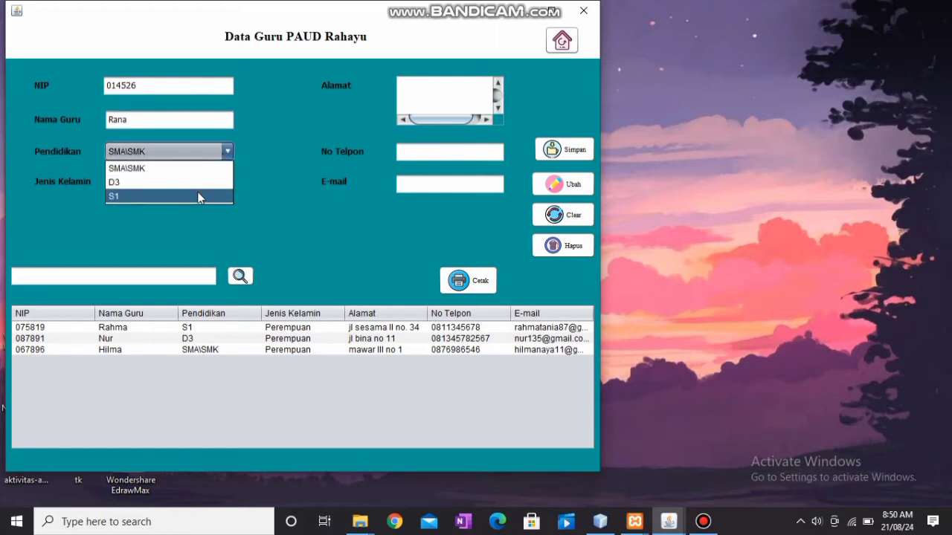
{"action": "left_click", "coordinate": [199, 196]}
{"action": "left_click", "coordinate": [180, 180]}
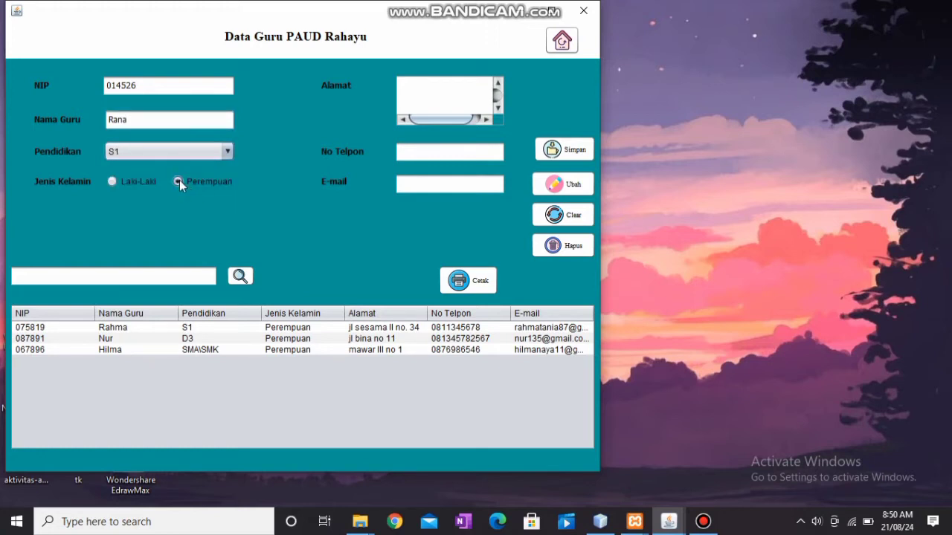
Enter the teacher's address, phone number and gmail.com e-mail, then save the record.
{"action": "left_click", "coordinate": [413, 97]}
{"action": "type", "text": "ma"}
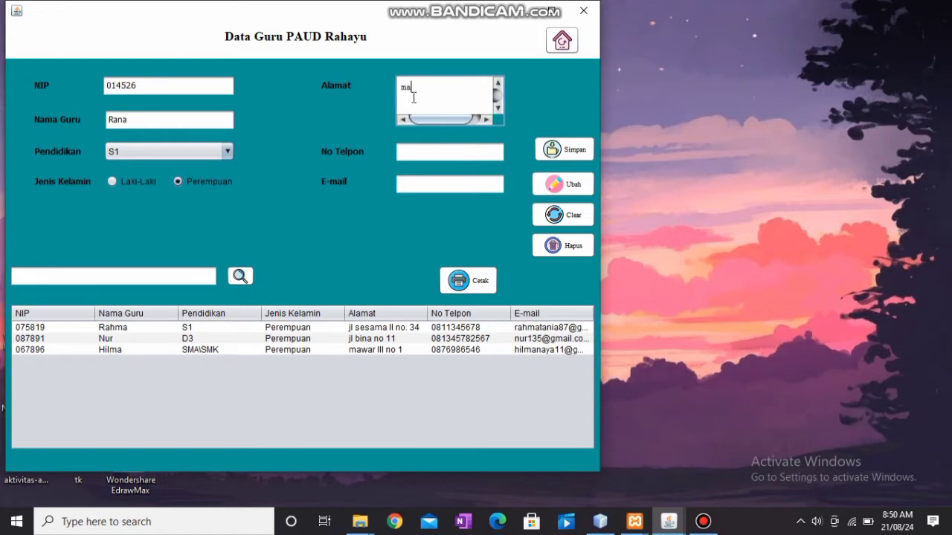
{"action": "type", "text": "war 2"}
{"action": "key", "text": "BackSpace"}
{"action": "type", "text": "5"}
{"action": "left_click", "coordinate": [437, 150]}
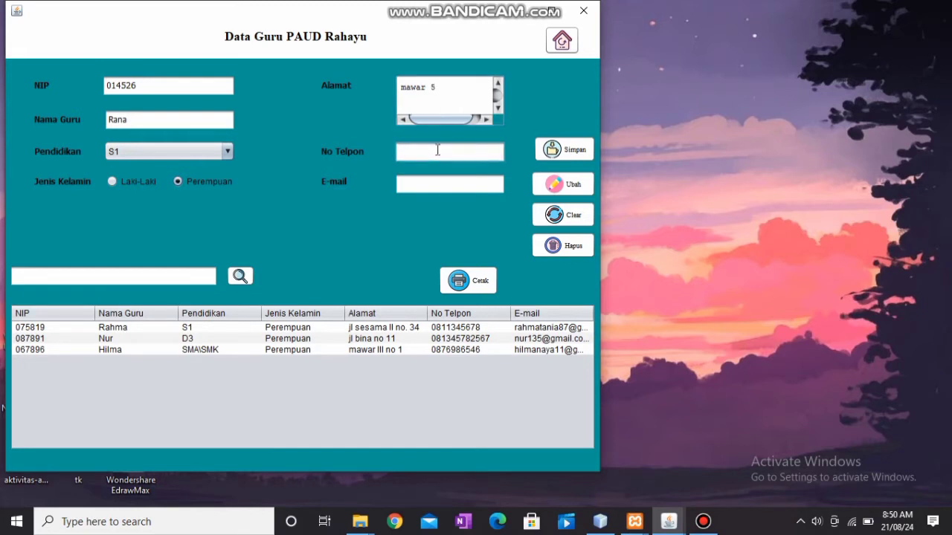
{"action": "left_click", "coordinate": [439, 183]}
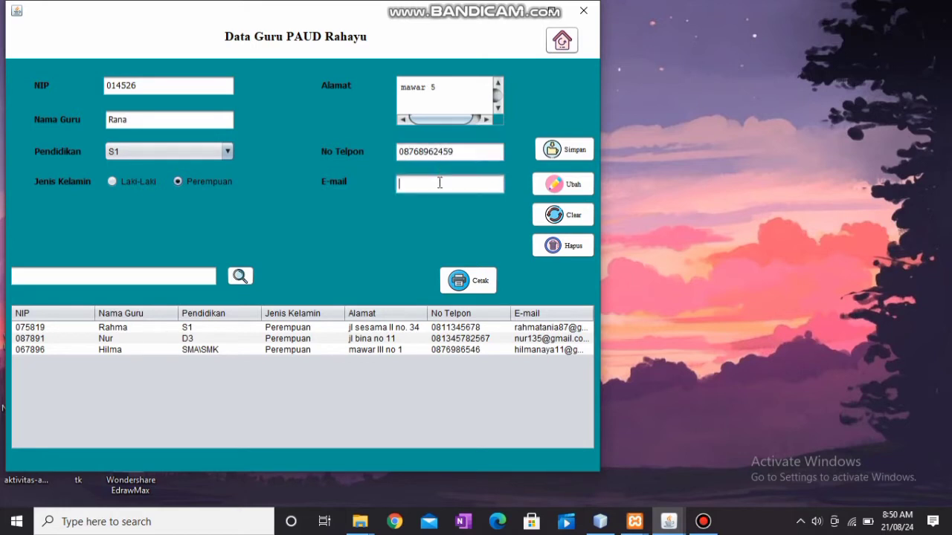
{"action": "left_click", "coordinate": [550, 152]}
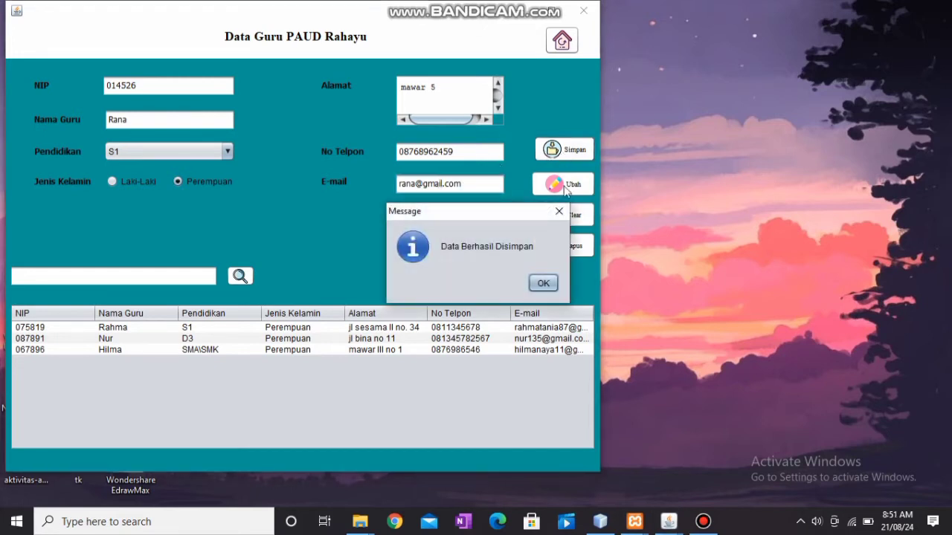
Replace the new teacher's Alamat with a different address and save the update.
{"action": "left_click", "coordinate": [543, 283]}
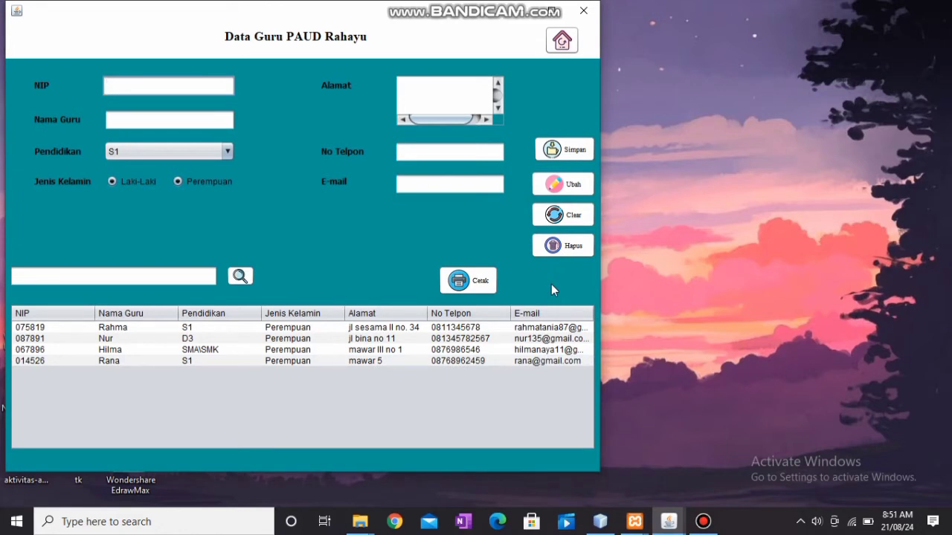
{"action": "left_click", "coordinate": [499, 361]}
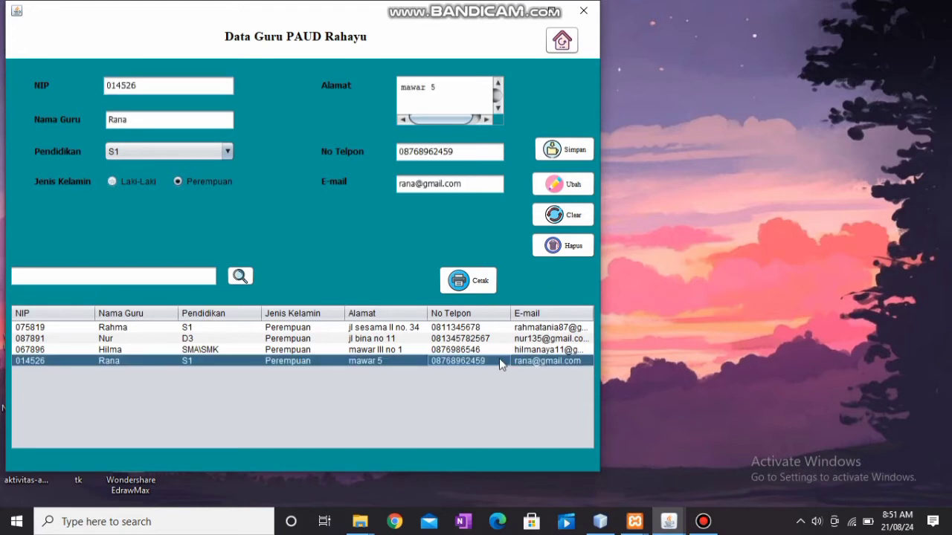
{"action": "left_click", "coordinate": [451, 95]}
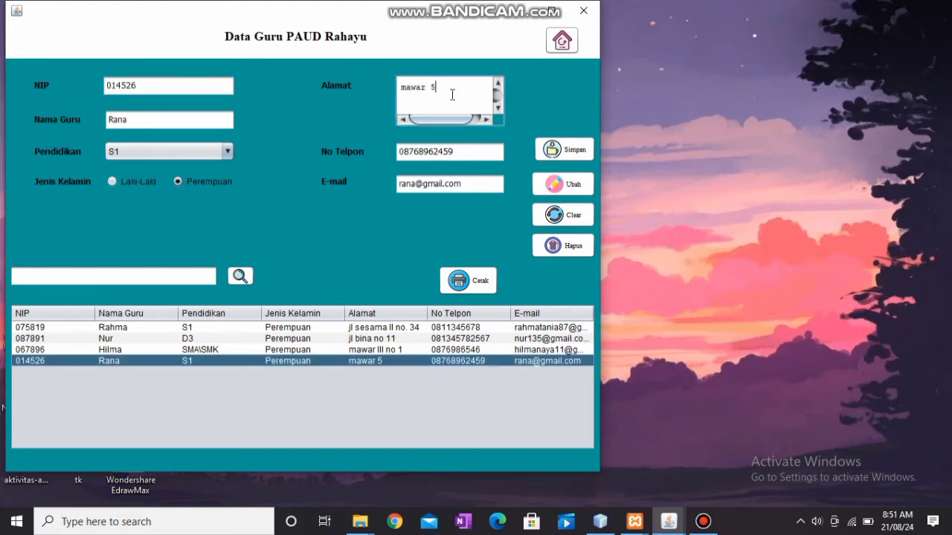
{"action": "key", "text": "BackSpace"}
{"action": "key", "text": "BackSpace"}
{"action": "key", "text": "BackSpace"}
{"action": "key", "text": "BackSpace"}
{"action": "key", "text": "BackSpace"}
{"action": "key", "text": "BackSpace"}
{"action": "key", "text": "BackSpace"}
{"action": "type", "text": "melati"}
{"action": "left_click", "coordinate": [557, 186]}
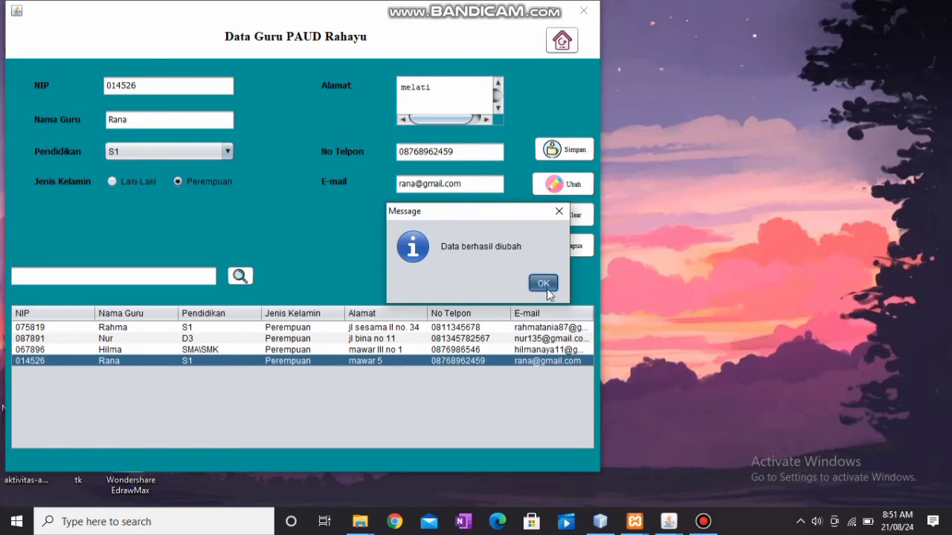
{"action": "left_click", "coordinate": [547, 289]}
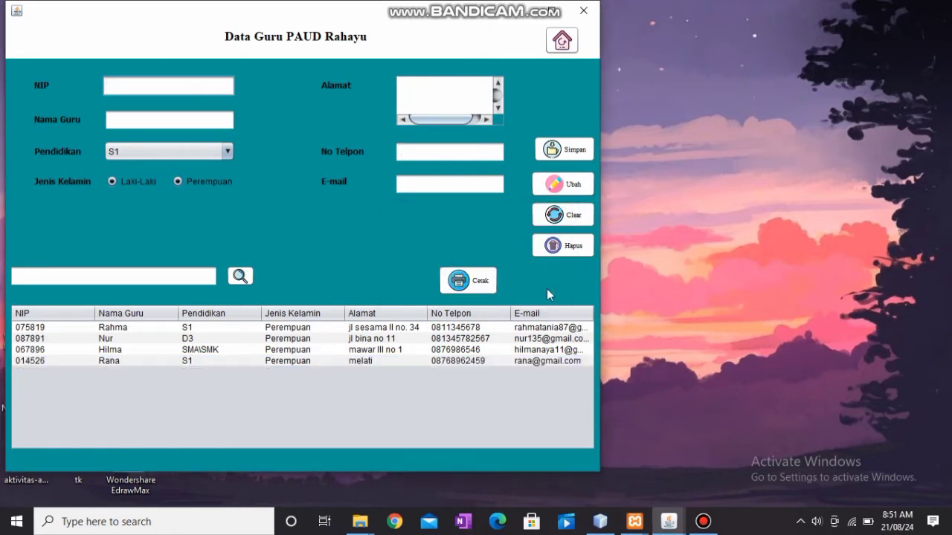
Delete the newly added teacher's record and confirm the deletion.
{"action": "left_click", "coordinate": [551, 327]}
{"action": "left_click", "coordinate": [567, 218]}
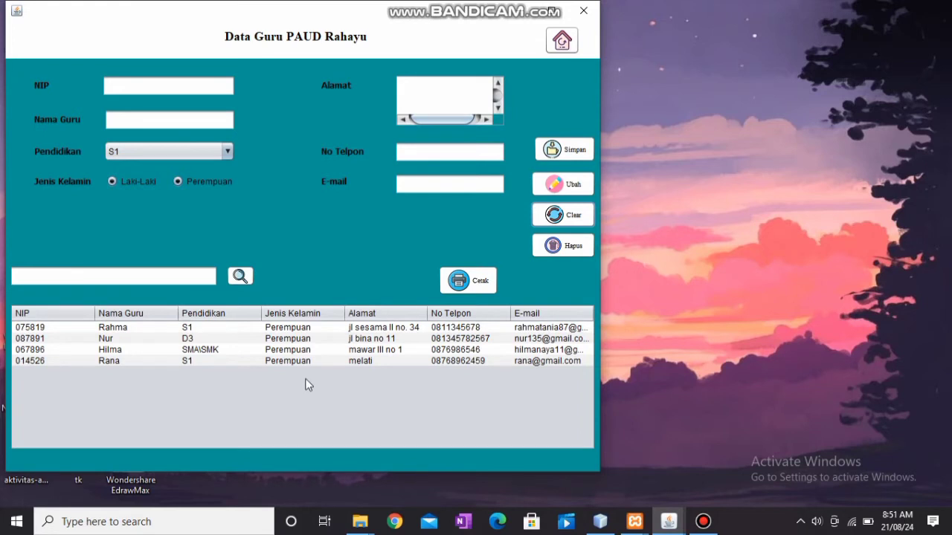
{"action": "left_click", "coordinate": [429, 361]}
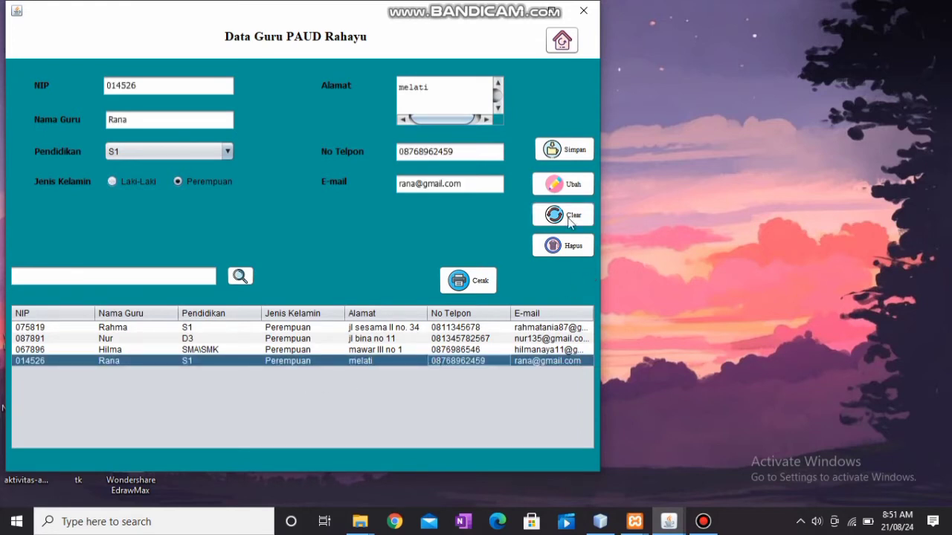
{"action": "left_click", "coordinate": [569, 247]}
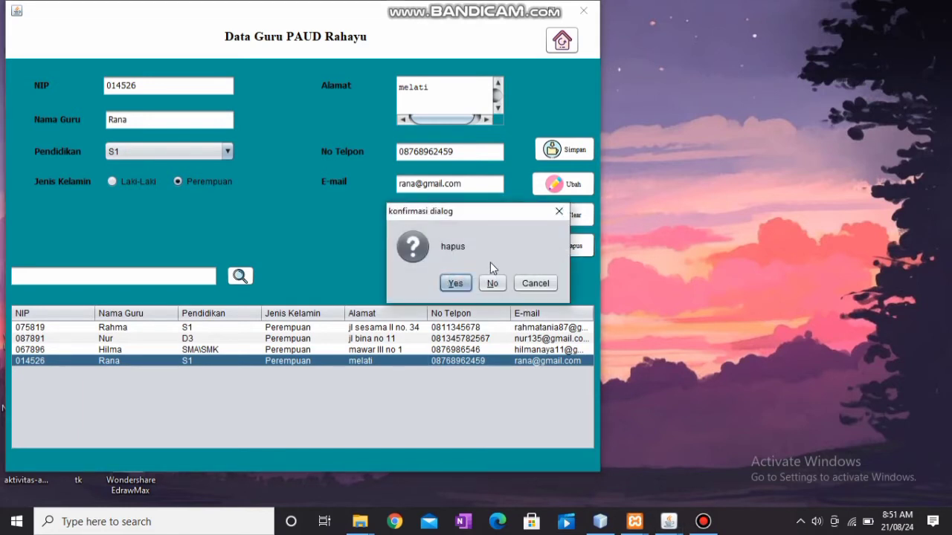
{"action": "left_click", "coordinate": [464, 284]}
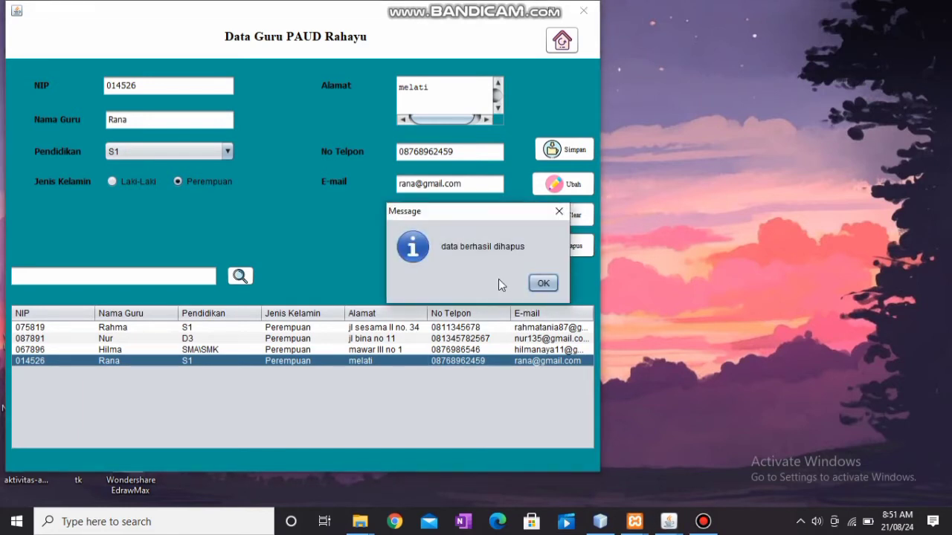
{"action": "left_click", "coordinate": [542, 284]}
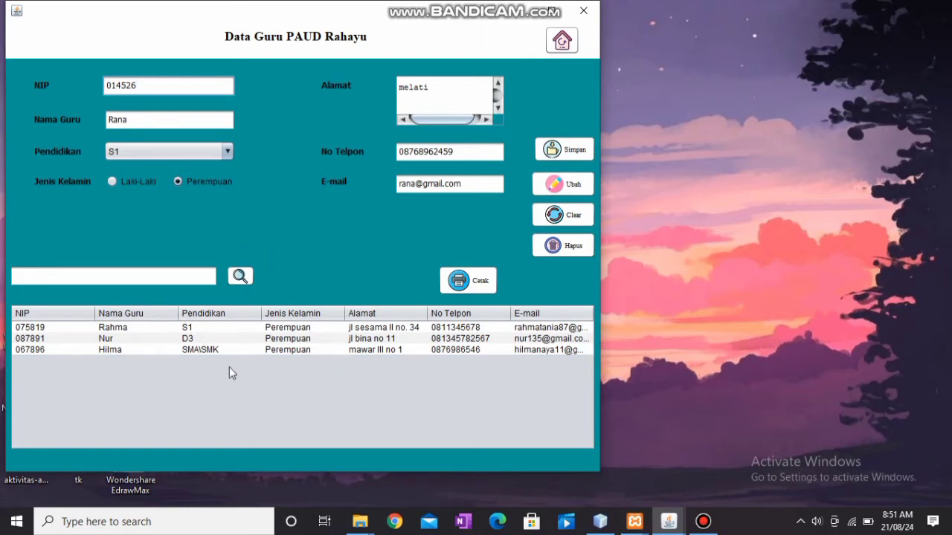
Search the teacher list by a name fragment, then clear the form to list all teachers.
{"action": "left_click", "coordinate": [140, 272]}
{"action": "type", "text": "nur"}
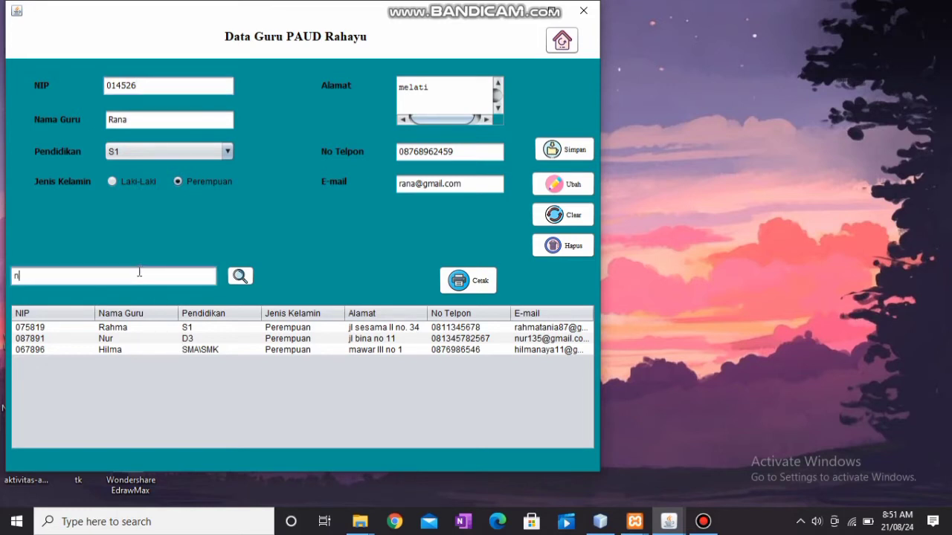
{"action": "left_click", "coordinate": [235, 280]}
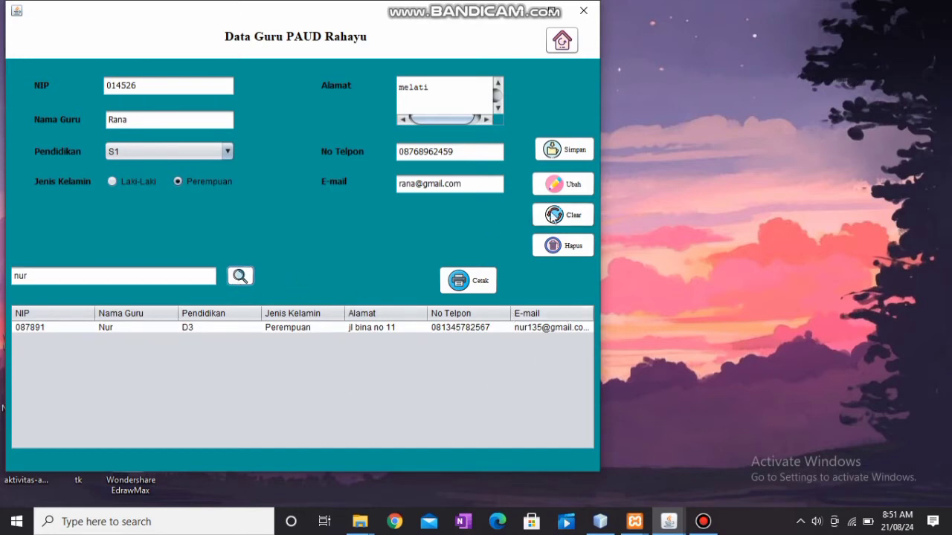
{"action": "left_click", "coordinate": [563, 215]}
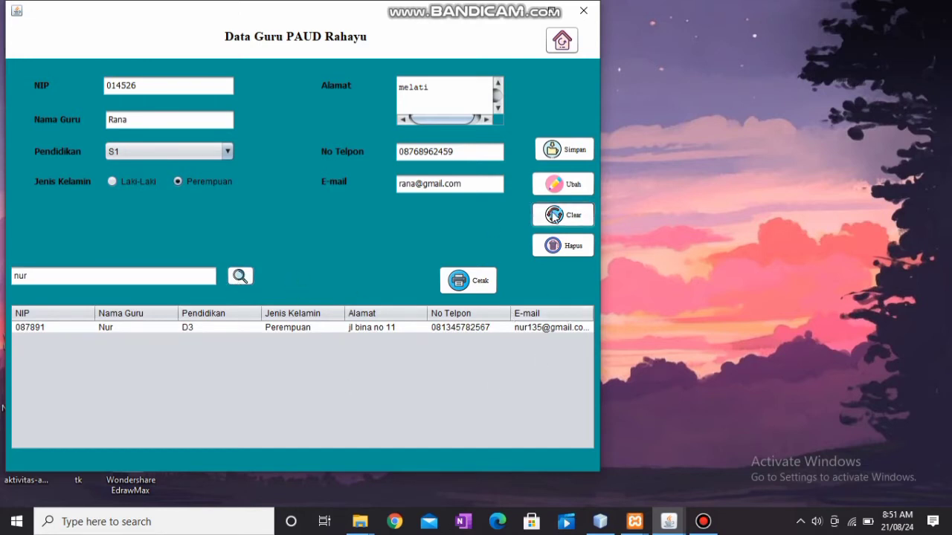
Preview the Laporan Data Guru report in JasperViewer, then close it.
{"action": "left_click", "coordinate": [478, 281]}
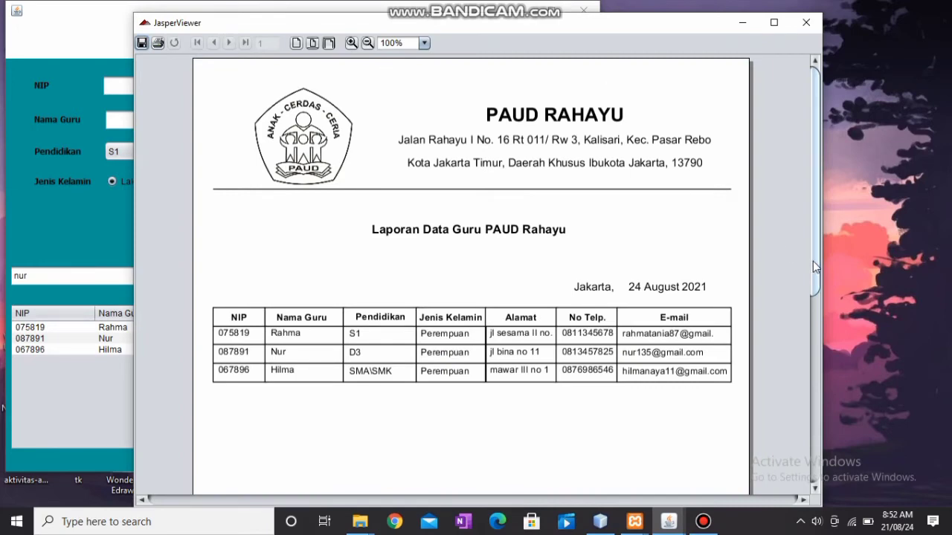
{"action": "scroll", "coordinate": [813, 261], "scroll_direction": "down", "scroll_amount": 3}
{"action": "scroll", "coordinate": [812, 261], "scroll_direction": "up", "scroll_amount": 3}
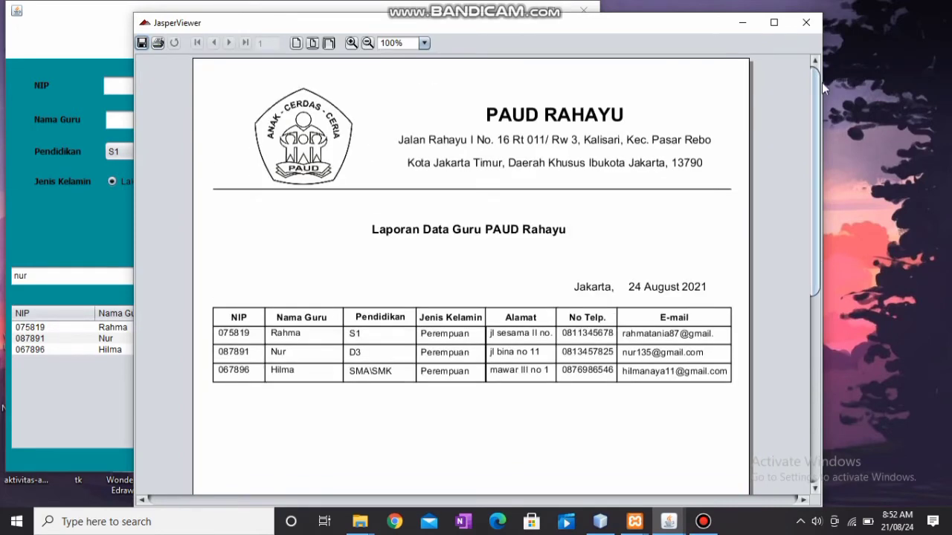
{"action": "left_click", "coordinate": [809, 22]}
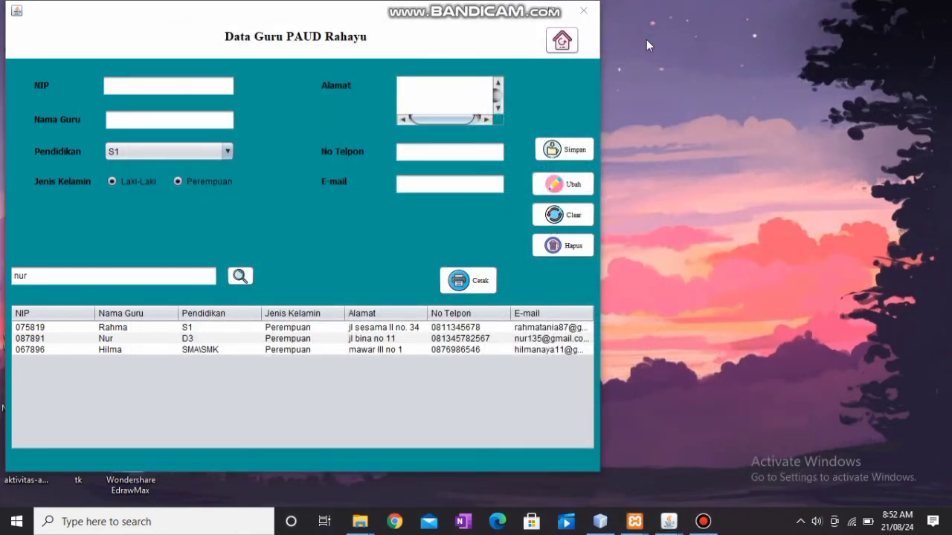
From the main menu, open Pendataan > Data Mata Pelajaran and set Semester to Genap.
{"action": "left_click", "coordinate": [567, 43]}
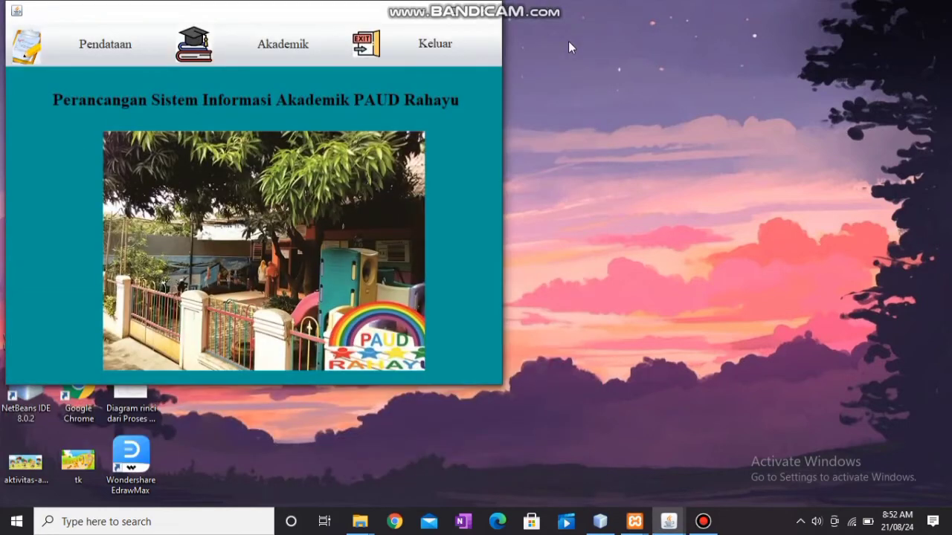
{"action": "left_click", "coordinate": [123, 45]}
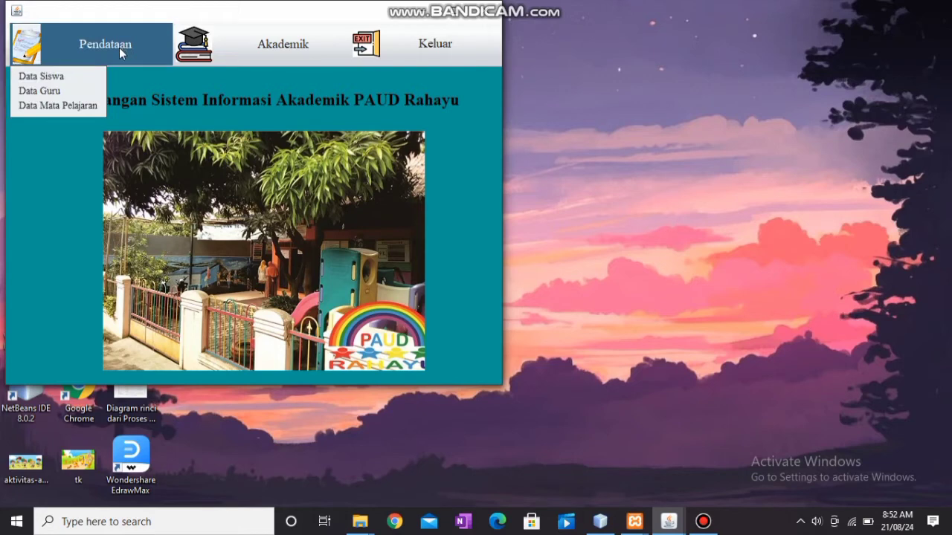
{"action": "left_click", "coordinate": [89, 106]}
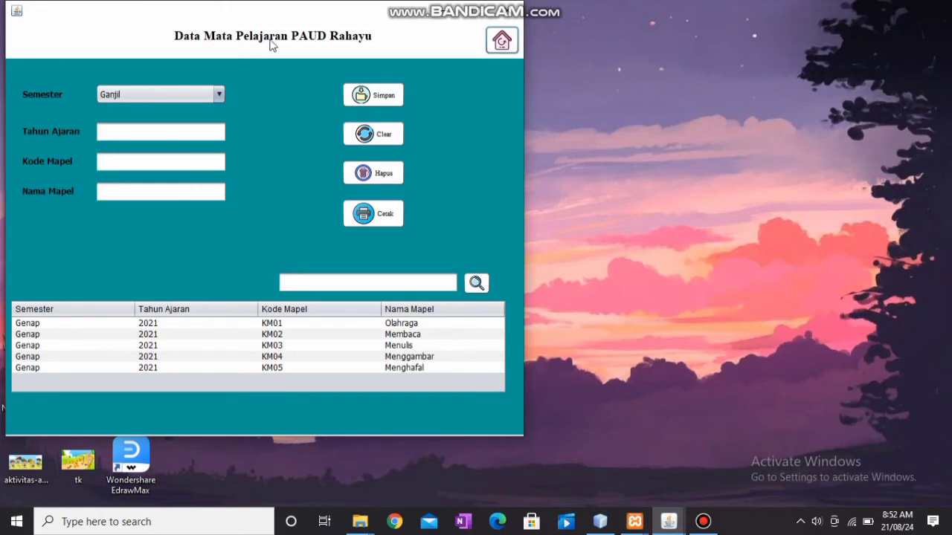
{"action": "left_click", "coordinate": [220, 95]}
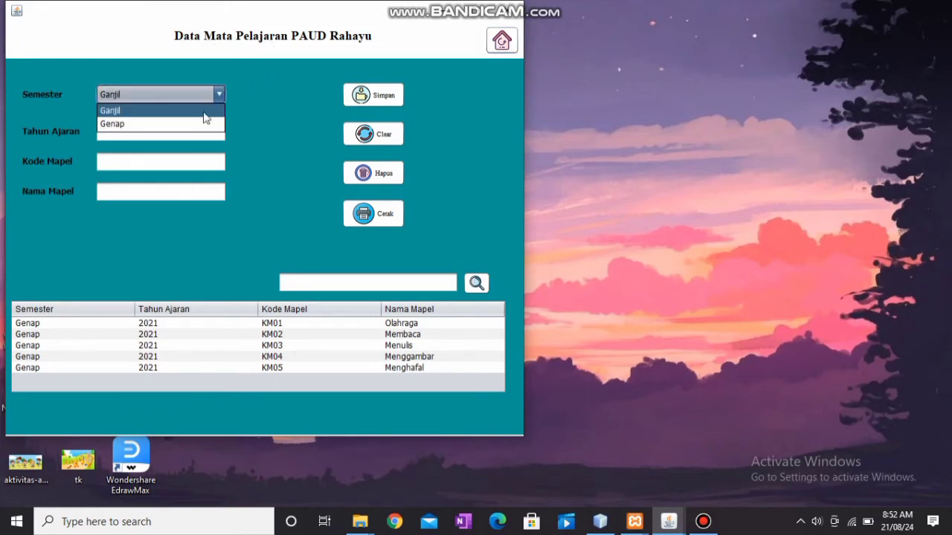
{"action": "left_click", "coordinate": [197, 124]}
Enter year 2021, code KM06 and name Menghitung, then save the new subject.
{"action": "left_click", "coordinate": [196, 127]}
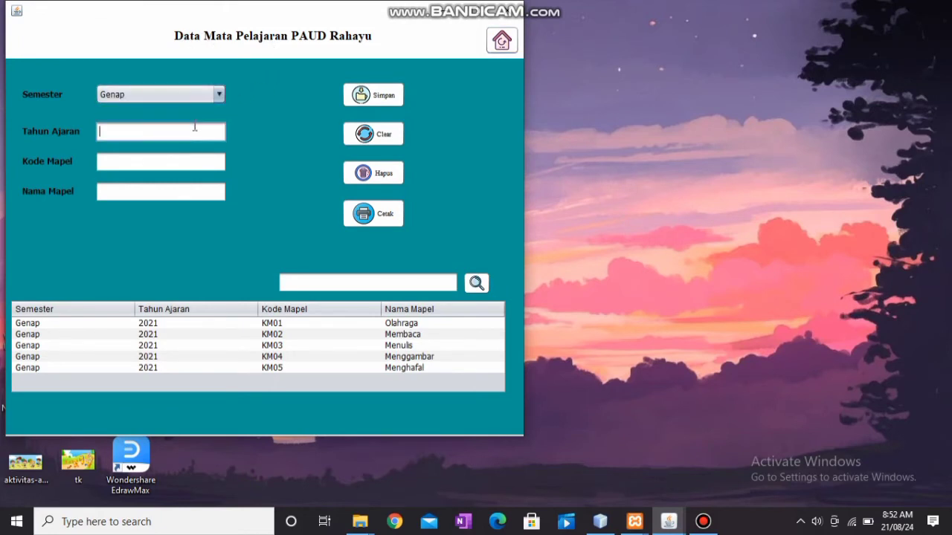
{"action": "type", "text": "2021"}
{"action": "left_click", "coordinate": [189, 165]}
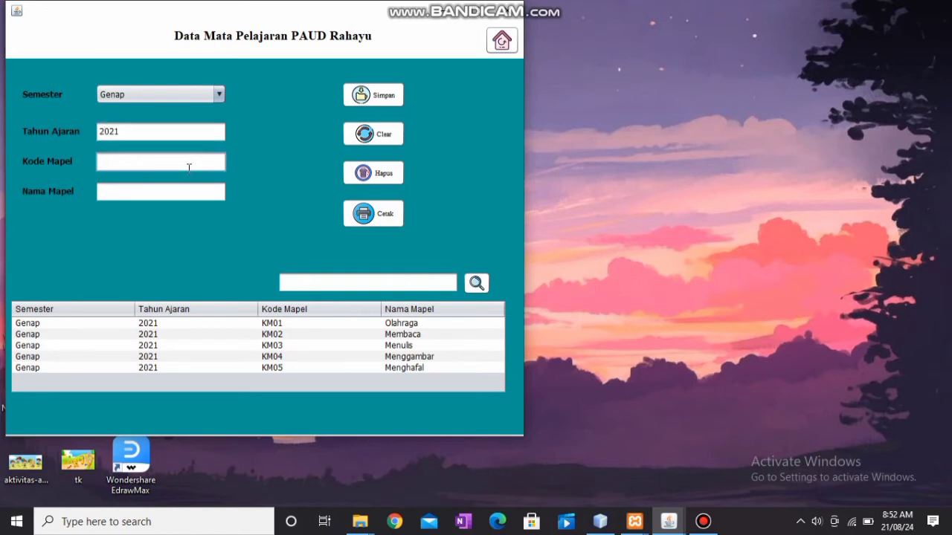
{"action": "type", "text": "KM06"}
{"action": "left_click", "coordinate": [180, 191]}
{"action": "type", "text": "M"}
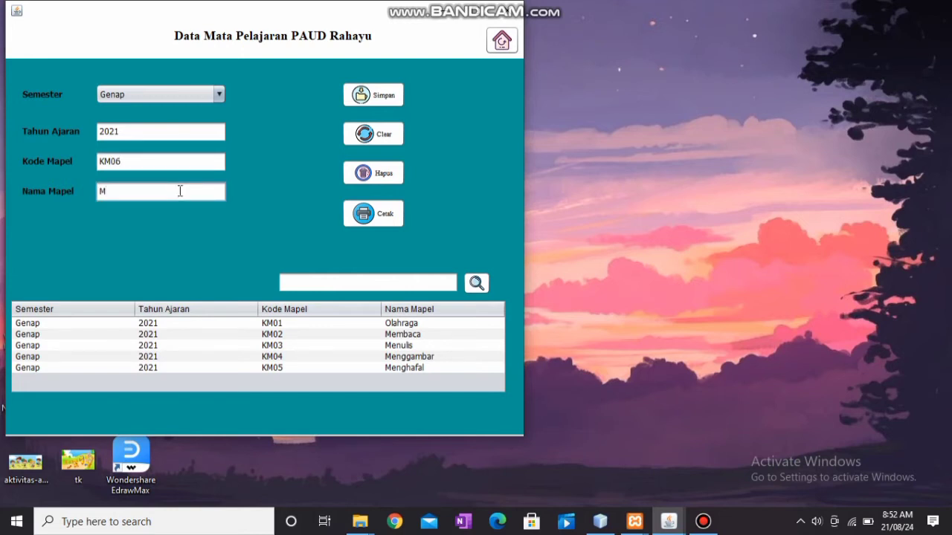
{"action": "type", "text": "enghitung"}
{"action": "left_click", "coordinate": [372, 95]}
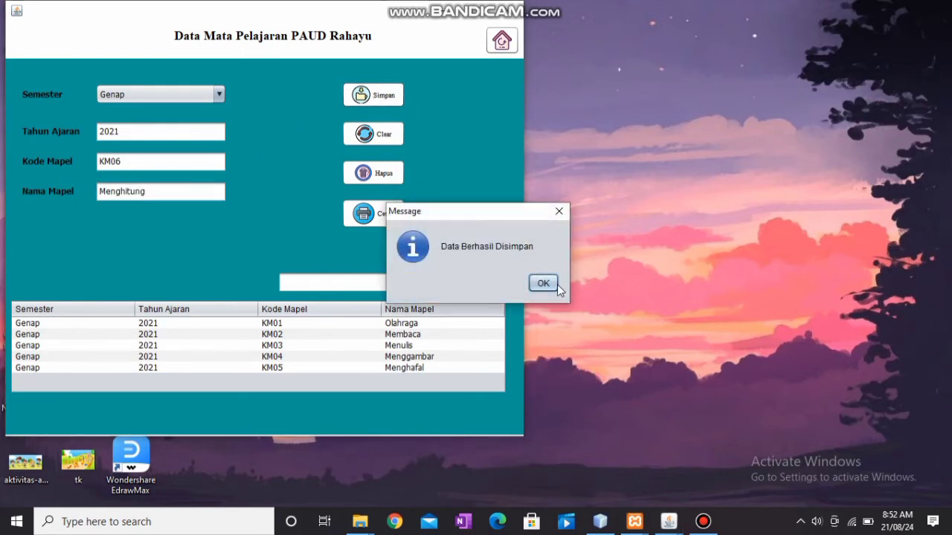
{"action": "left_click", "coordinate": [557, 284]}
{"action": "left_click", "coordinate": [419, 336]}
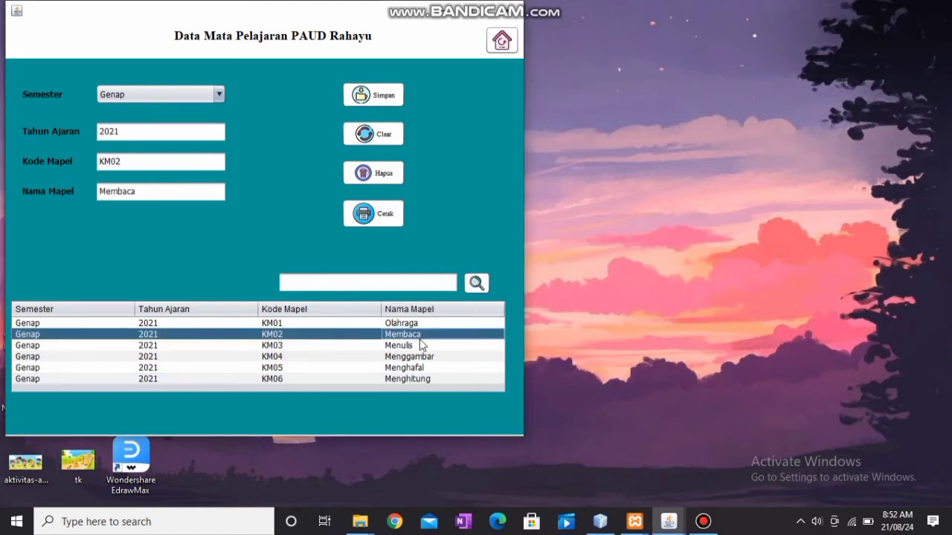
Clear the form, select subject KM06 Menghitung and delete it, confirming with Yes.
{"action": "left_click", "coordinate": [381, 140]}
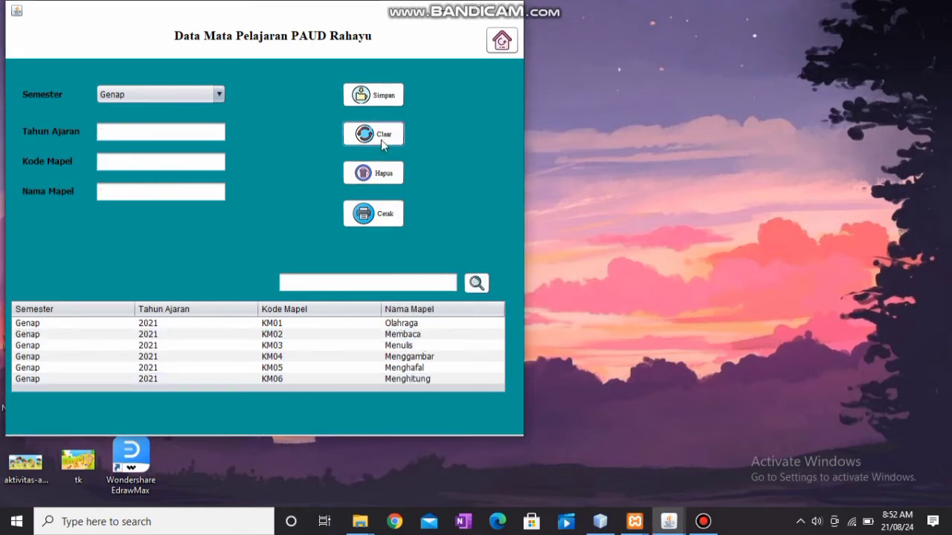
{"action": "left_click", "coordinate": [366, 378]}
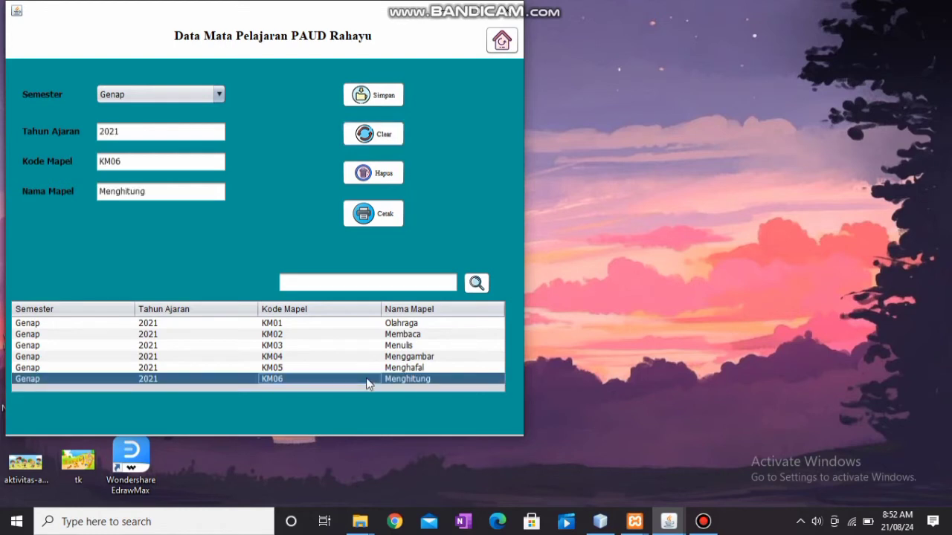
{"action": "left_click", "coordinate": [385, 180]}
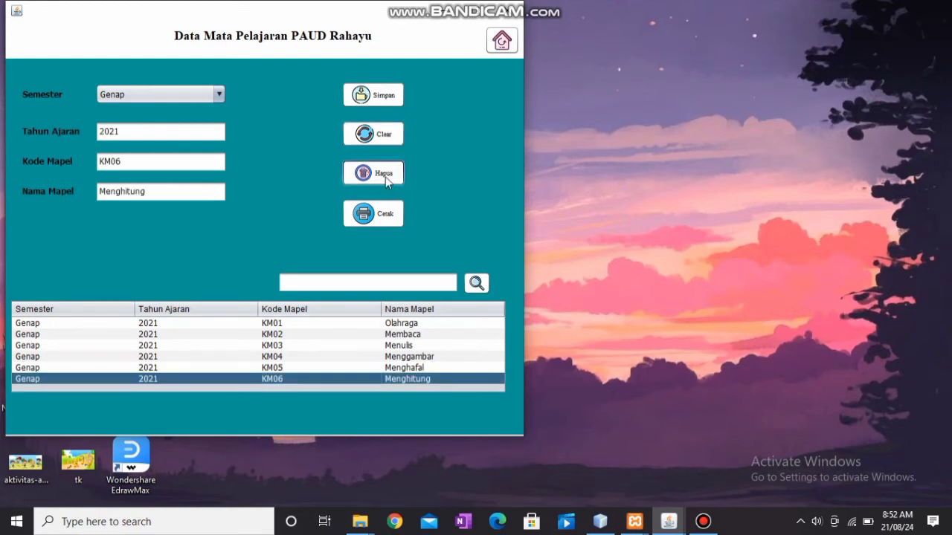
{"action": "left_click", "coordinate": [454, 283]}
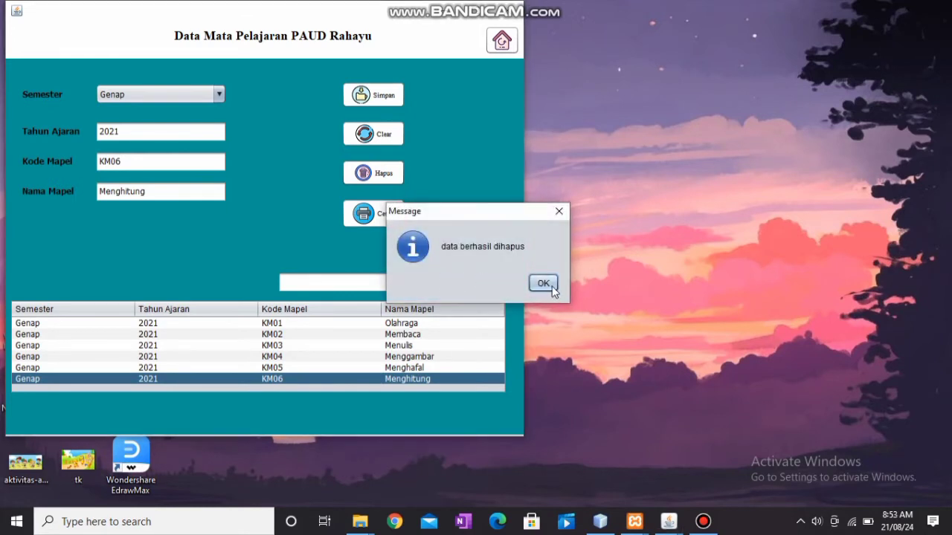
{"action": "left_click", "coordinate": [552, 287]}
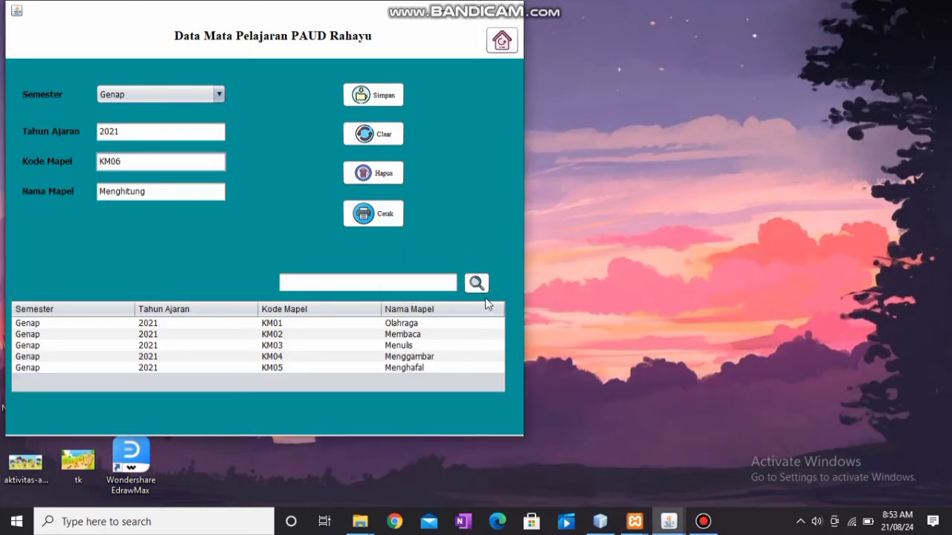
Search subjects for 'km01', then clear the form to restore the full list.
{"action": "left_click", "coordinate": [381, 284]}
{"action": "type", "text": "km01"}
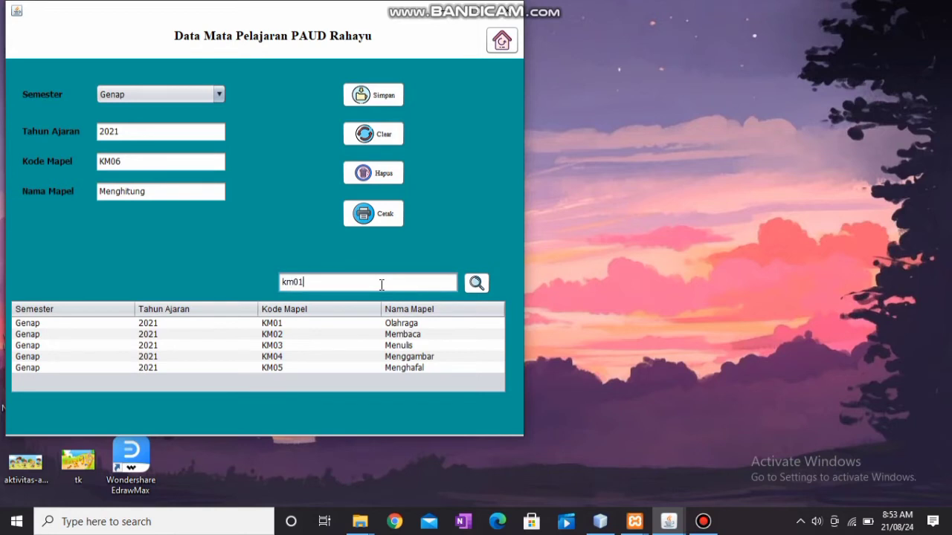
{"action": "left_click", "coordinate": [477, 283]}
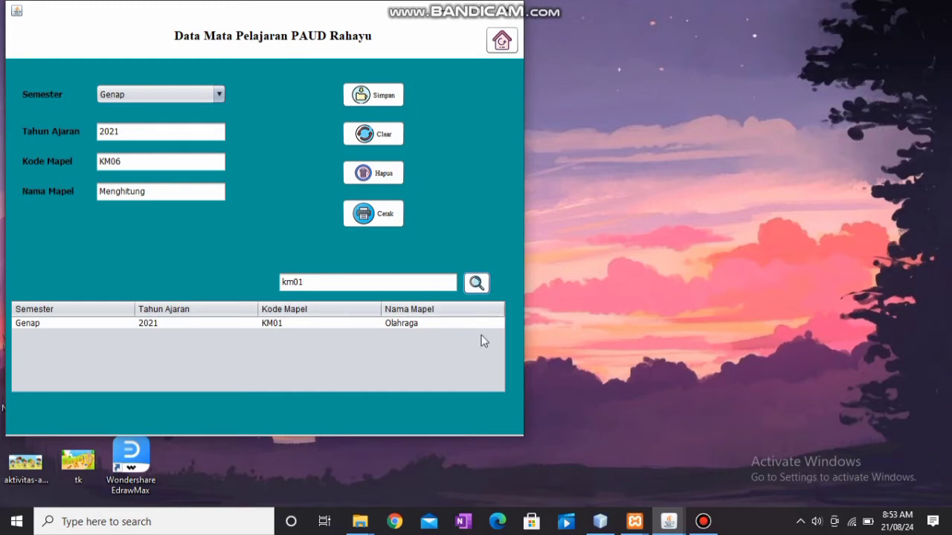
{"action": "left_click", "coordinate": [379, 139]}
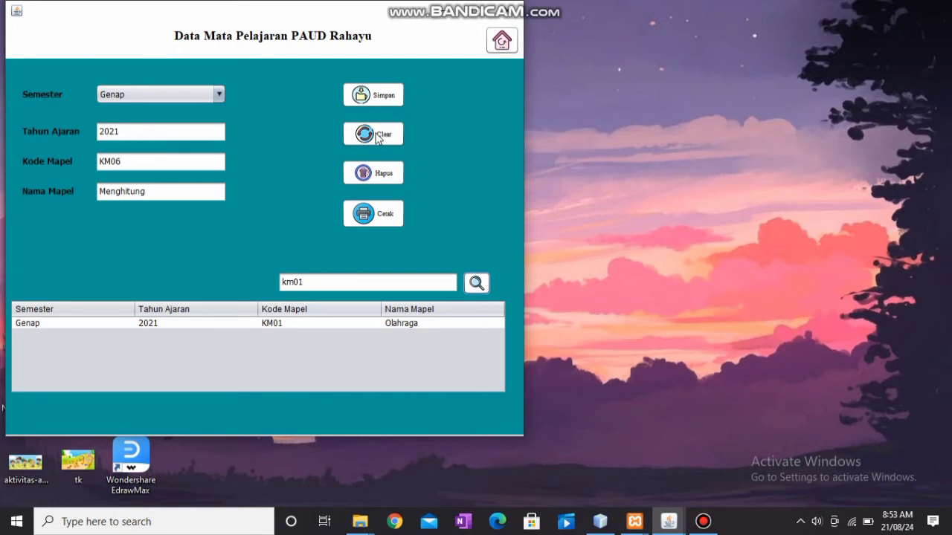
Preview the Laporan Data Mata Pelajaran report in JasperViewer and close it.
{"action": "left_click", "coordinate": [383, 214]}
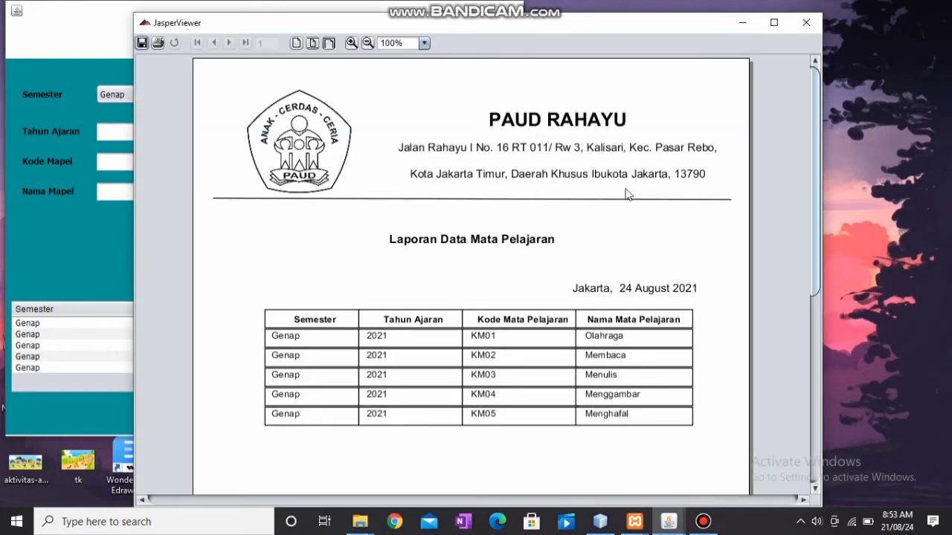
{"action": "mouse_move", "coordinate": [816, 164]}
{"action": "left_mouse_down"}
{"action": "mouse_move", "coordinate": [820, 272]}
{"action": "mouse_move", "coordinate": [821, 162]}
{"action": "left_mouse_up"}
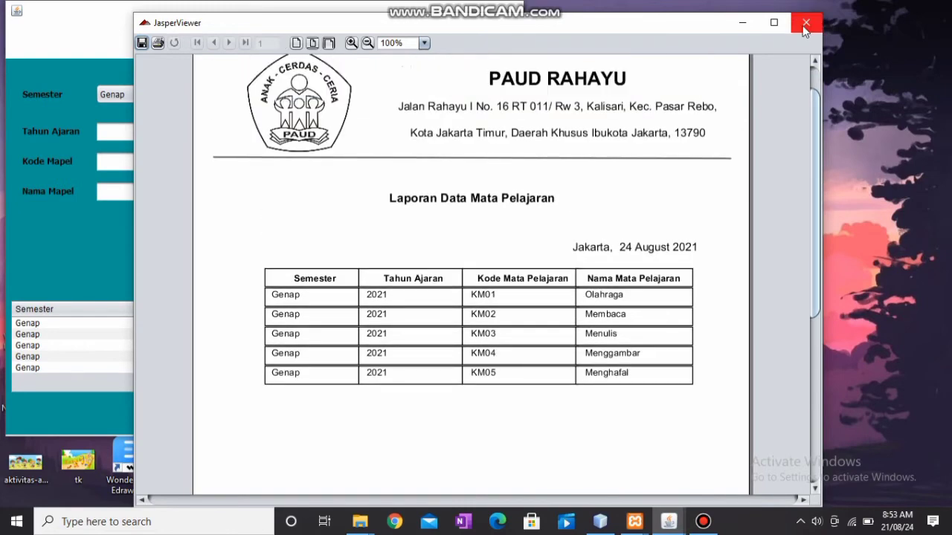
{"action": "left_click", "coordinate": [803, 26]}
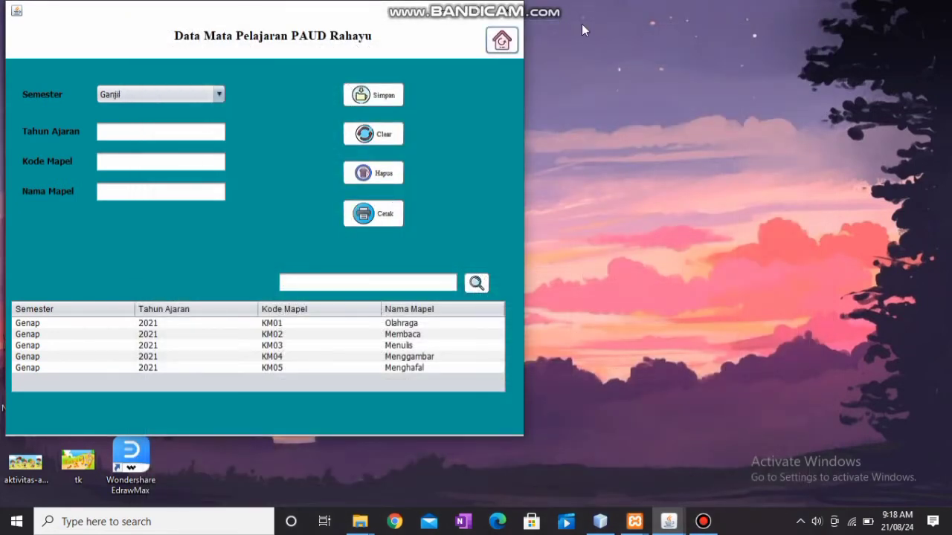
Open Akademik > Jadwal Pelajaran, enter class K04 and subject KM01, and look up Olahraga.
{"action": "left_click", "coordinate": [501, 40]}
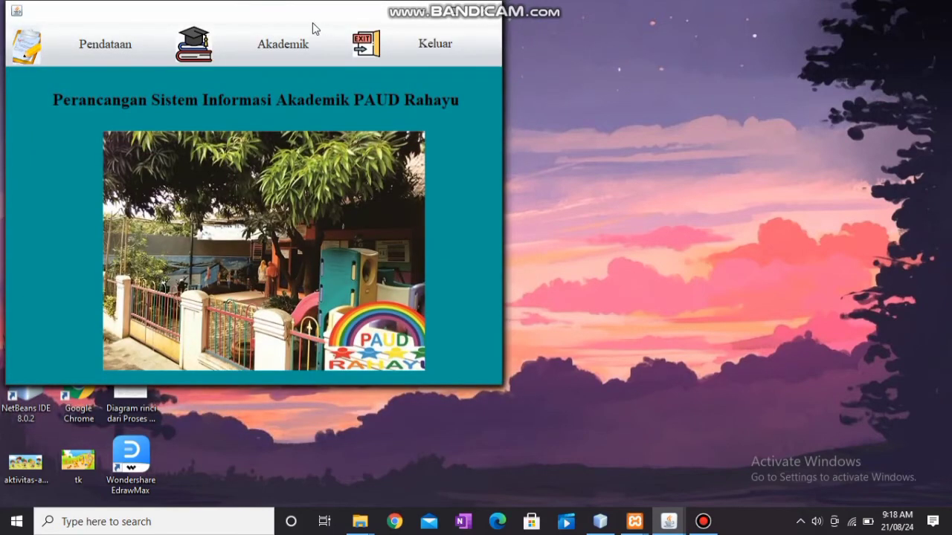
{"action": "left_click", "coordinate": [284, 45]}
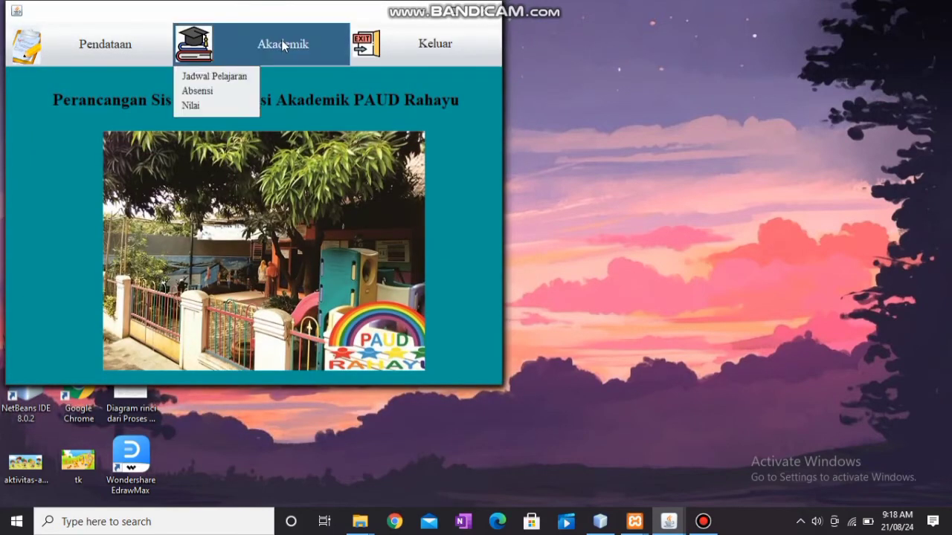
{"action": "left_click", "coordinate": [235, 78]}
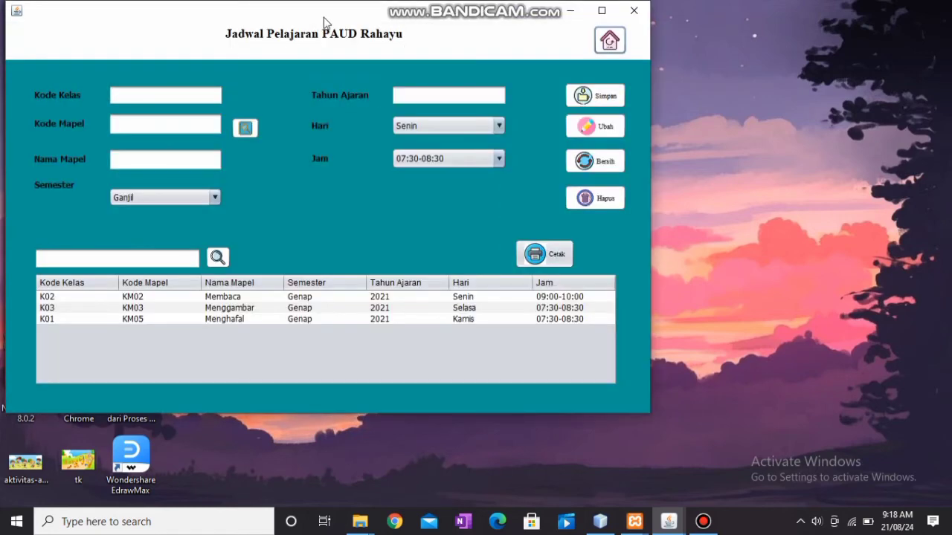
{"action": "left_click", "coordinate": [159, 96]}
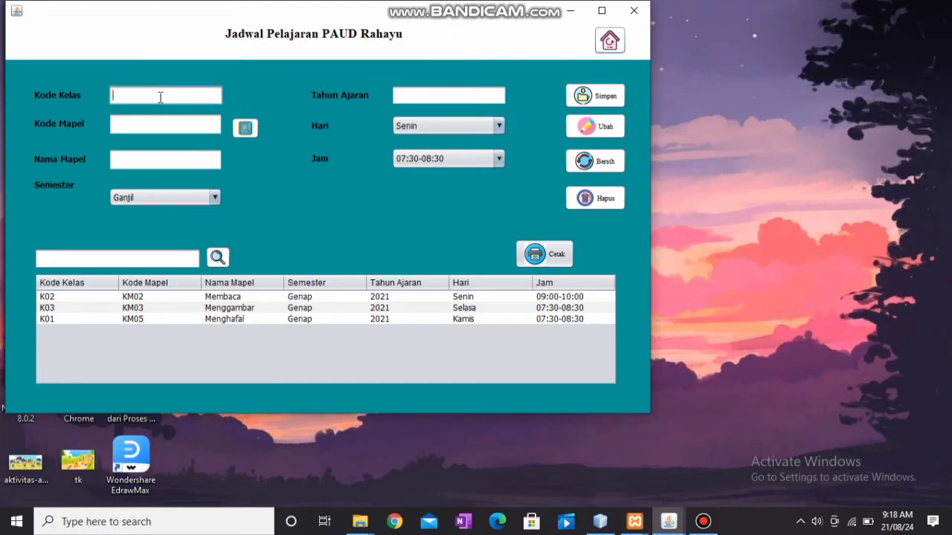
{"action": "type", "text": "K04"}
{"action": "left_click", "coordinate": [167, 121]}
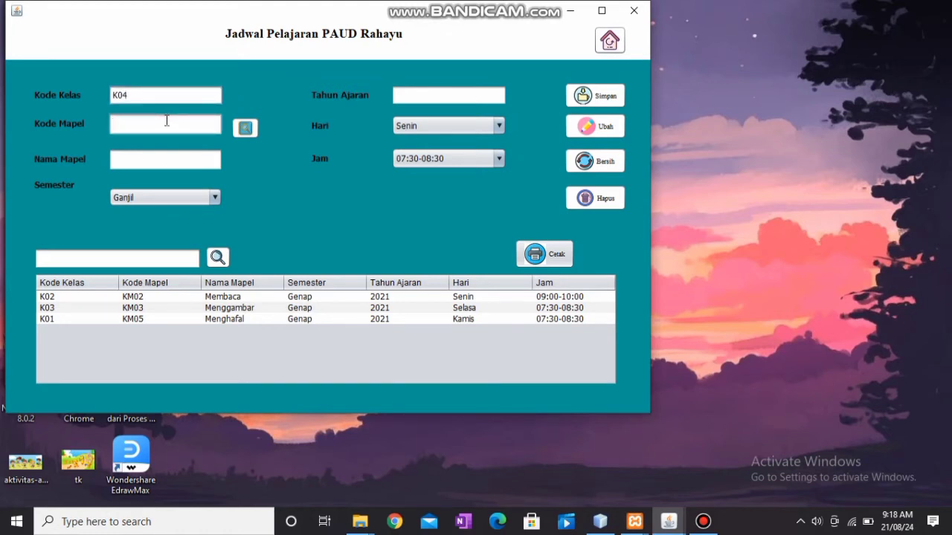
{"action": "type", "text": "KM01"}
{"action": "left_click", "coordinate": [248, 130]}
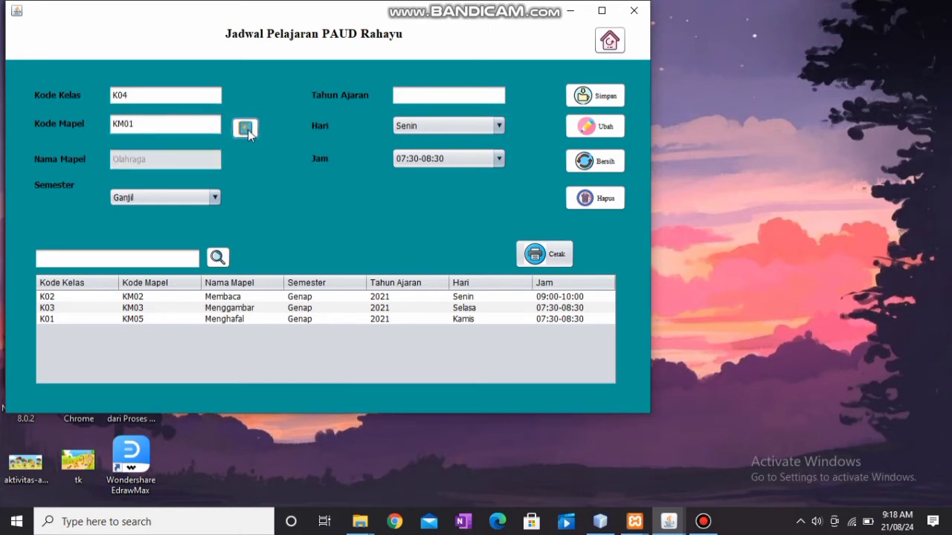
Set semester Genap, year 2021, day Rabu, time 09:00-10:00, and save the schedule.
{"action": "left_click", "coordinate": [215, 201]}
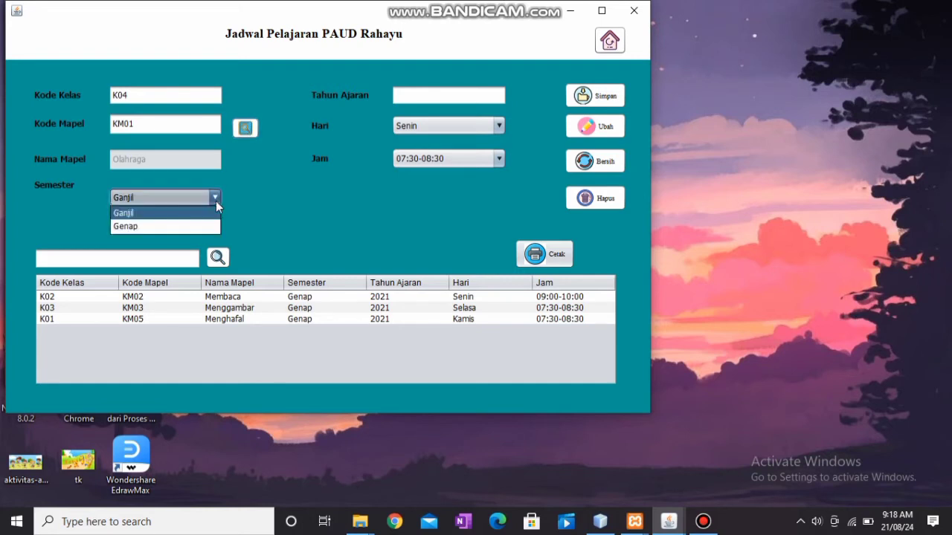
{"action": "left_click", "coordinate": [184, 232]}
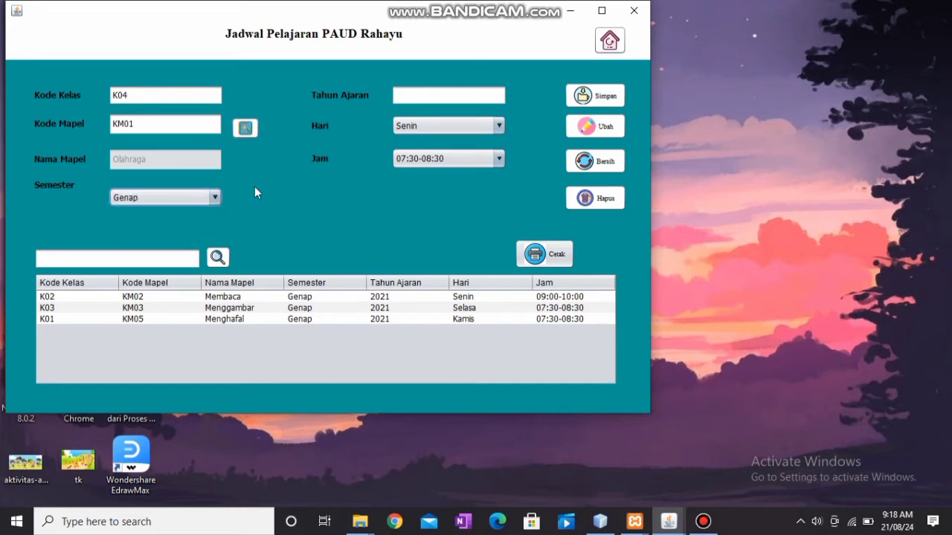
{"action": "left_click", "coordinate": [426, 93]}
{"action": "type", "text": "2021"}
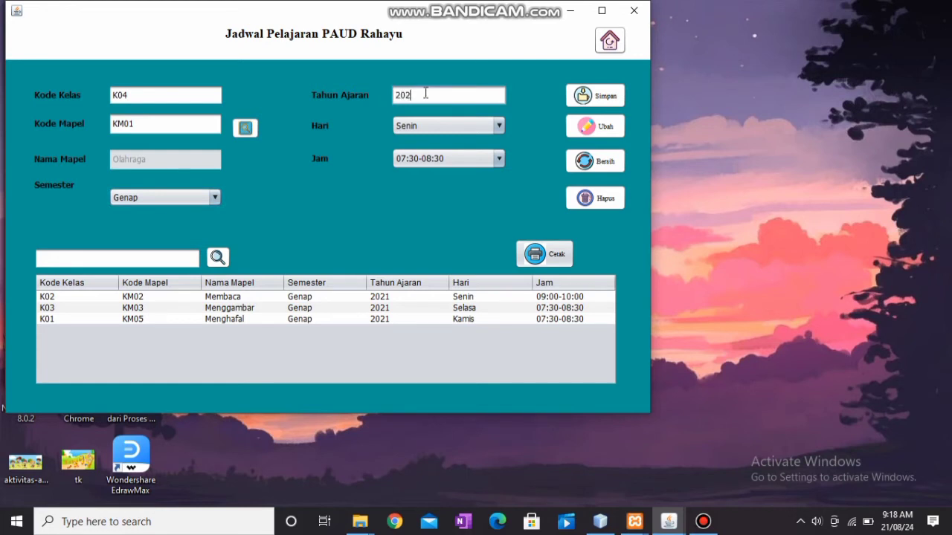
{"action": "left_click", "coordinate": [474, 128]}
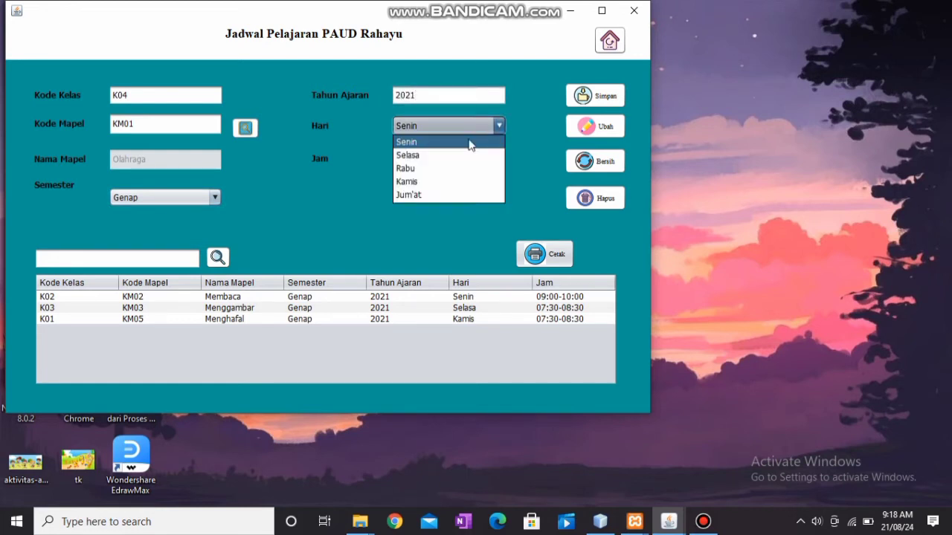
{"action": "left_click", "coordinate": [468, 169]}
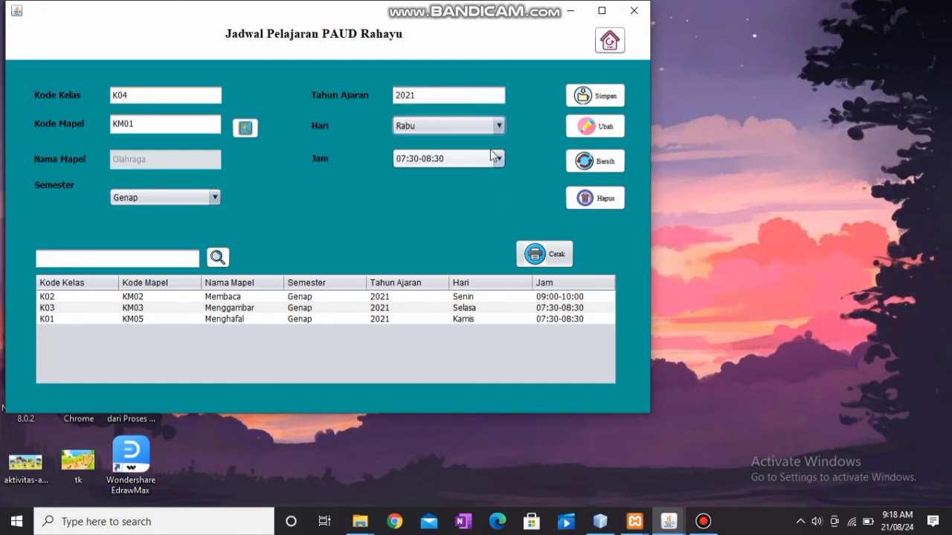
{"action": "left_click", "coordinate": [500, 162]}
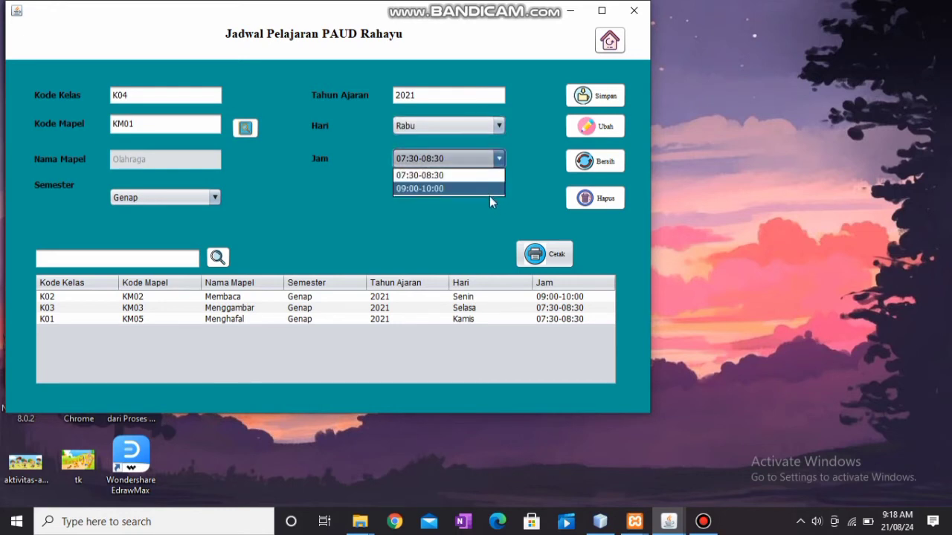
{"action": "left_click", "coordinate": [485, 190]}
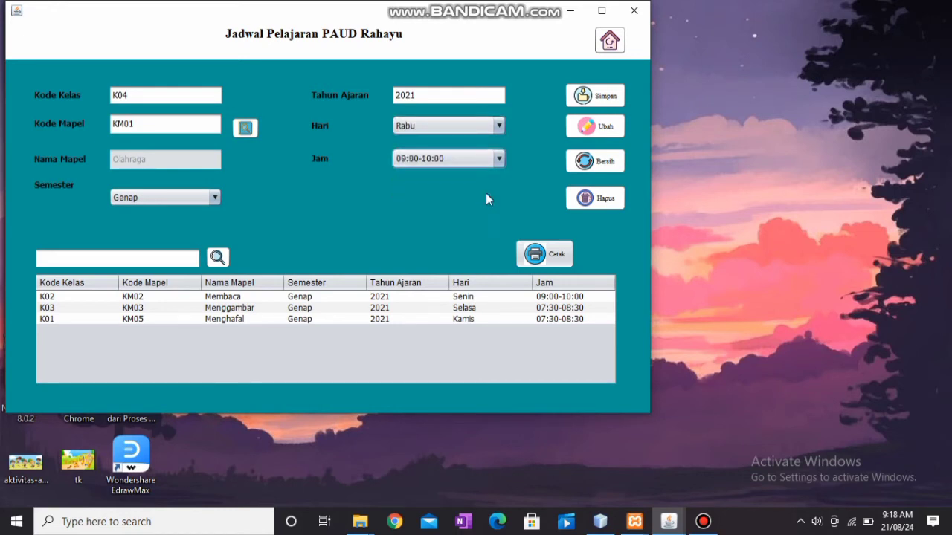
{"action": "left_click", "coordinate": [583, 97]}
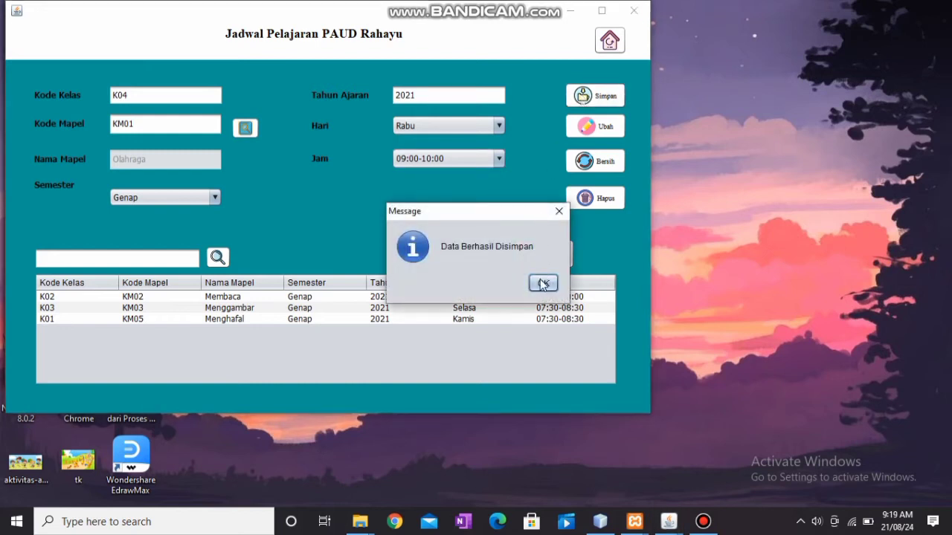
{"action": "left_click", "coordinate": [543, 284]}
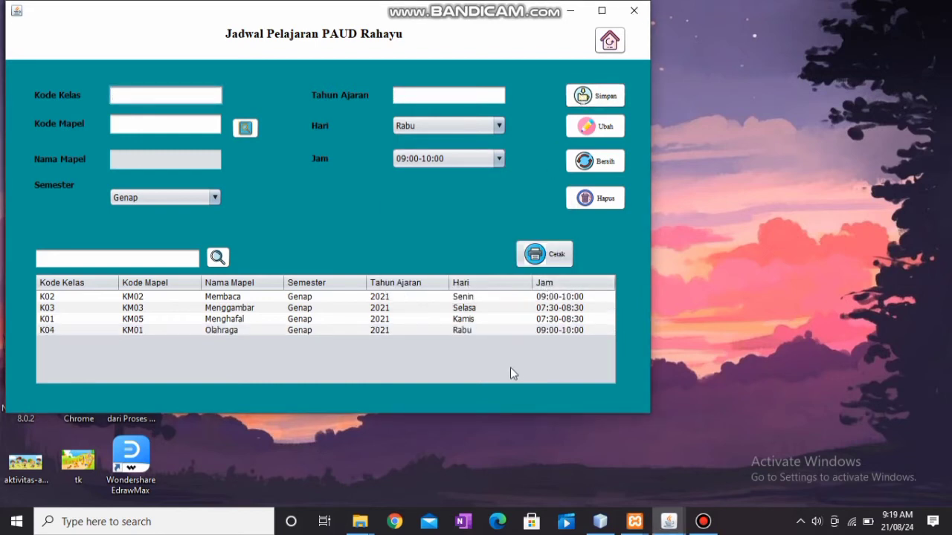
{"action": "left_click", "coordinate": [536, 332]}
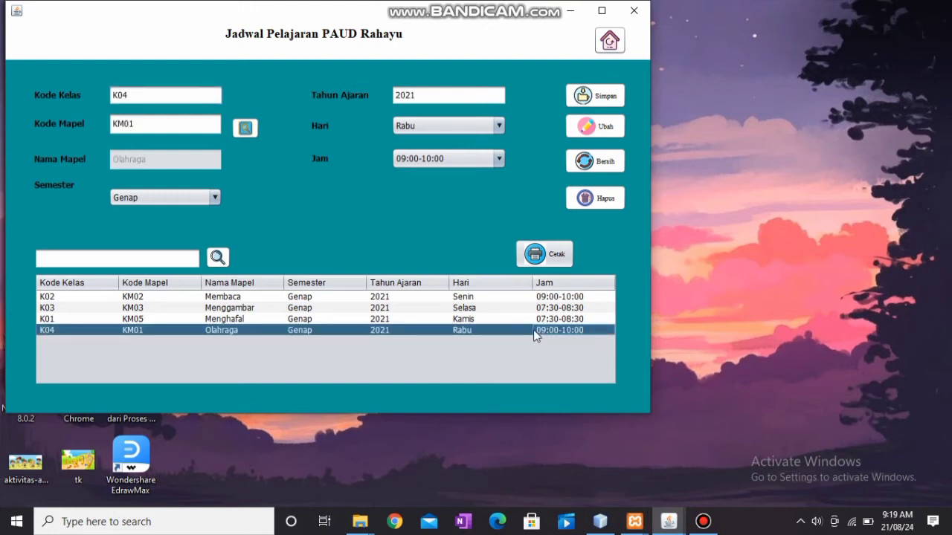
Change the K04 schedule's day to Kamis and update it, then clear the form.
{"action": "left_click", "coordinate": [498, 126]}
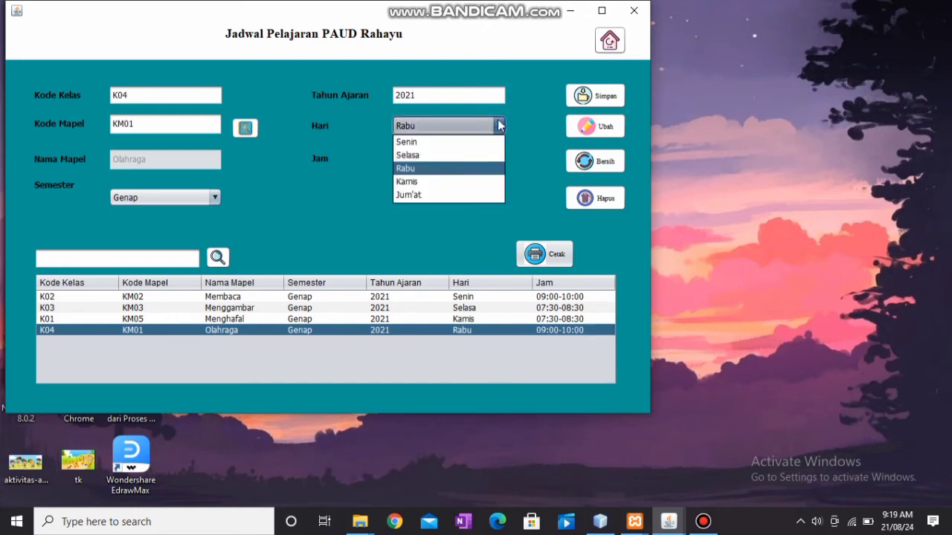
{"action": "left_click", "coordinate": [437, 185]}
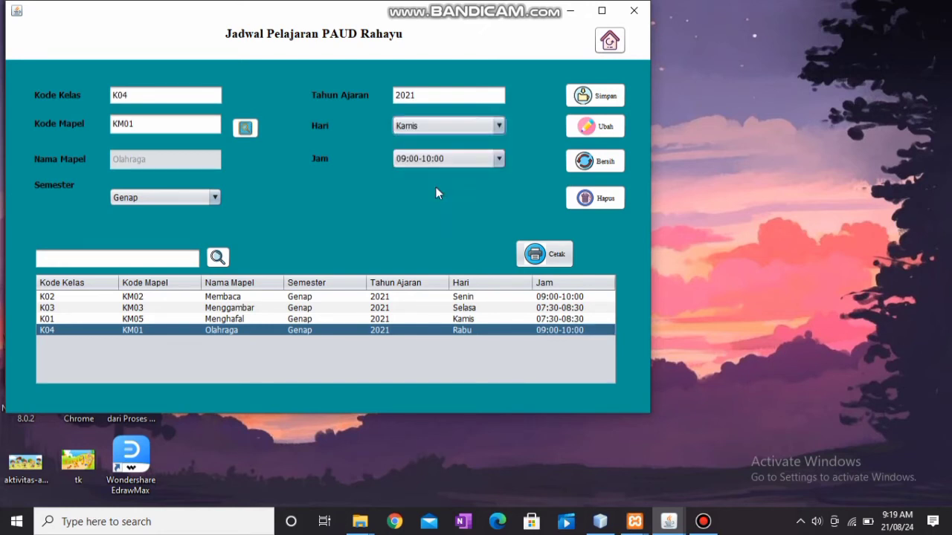
{"action": "left_click", "coordinate": [463, 161]}
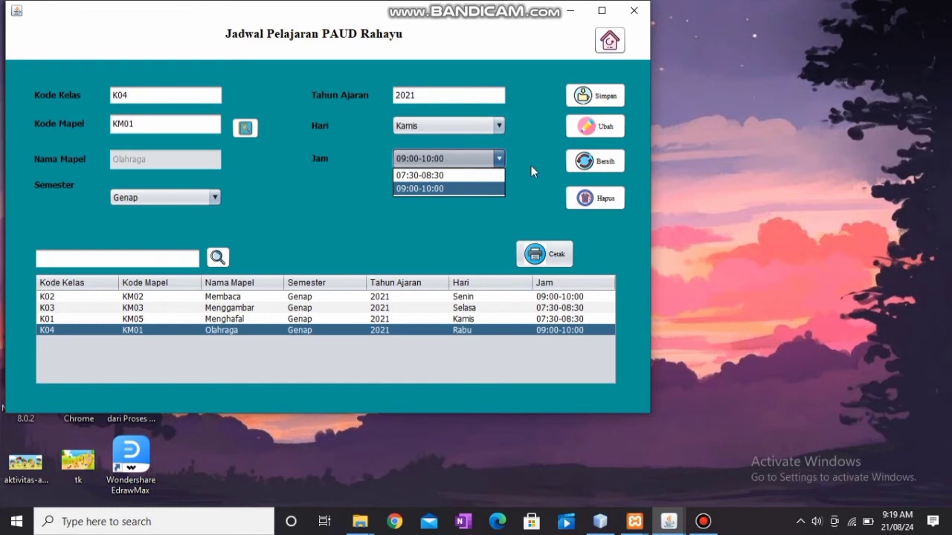
{"action": "left_click", "coordinate": [529, 195]}
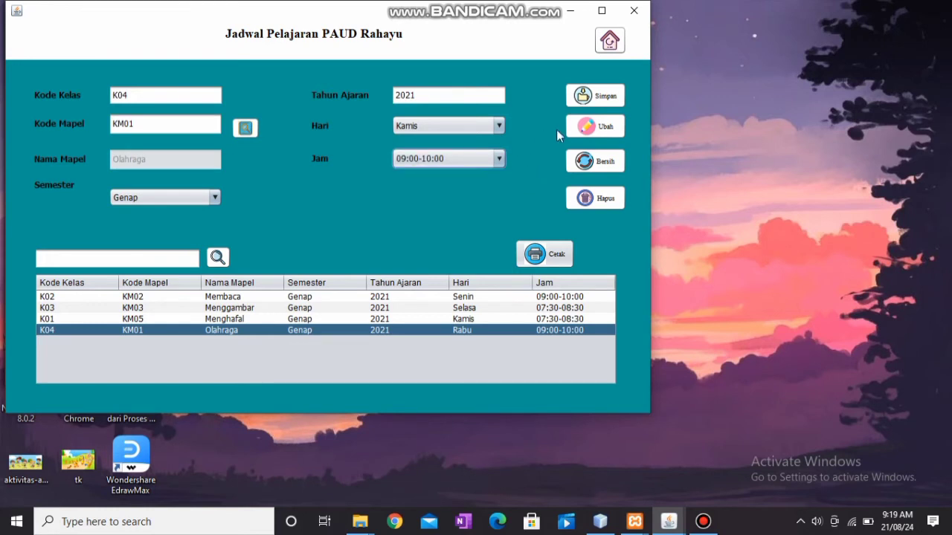
{"action": "left_click", "coordinate": [579, 131]}
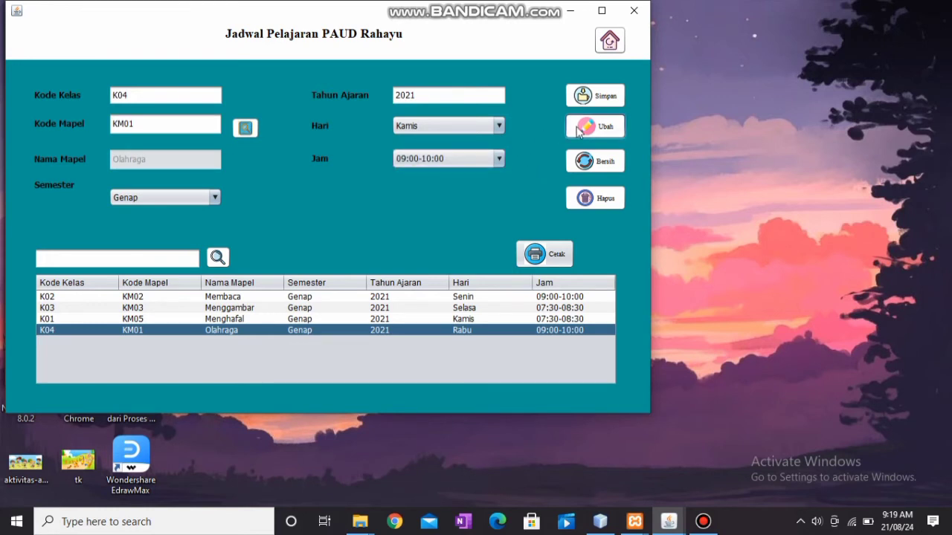
{"action": "left_click", "coordinate": [542, 284]}
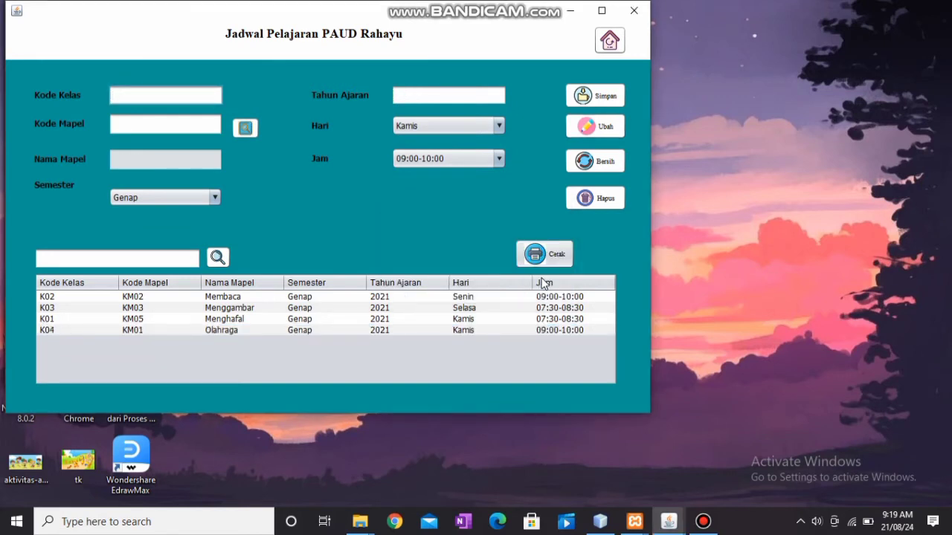
{"action": "left_click", "coordinate": [510, 322]}
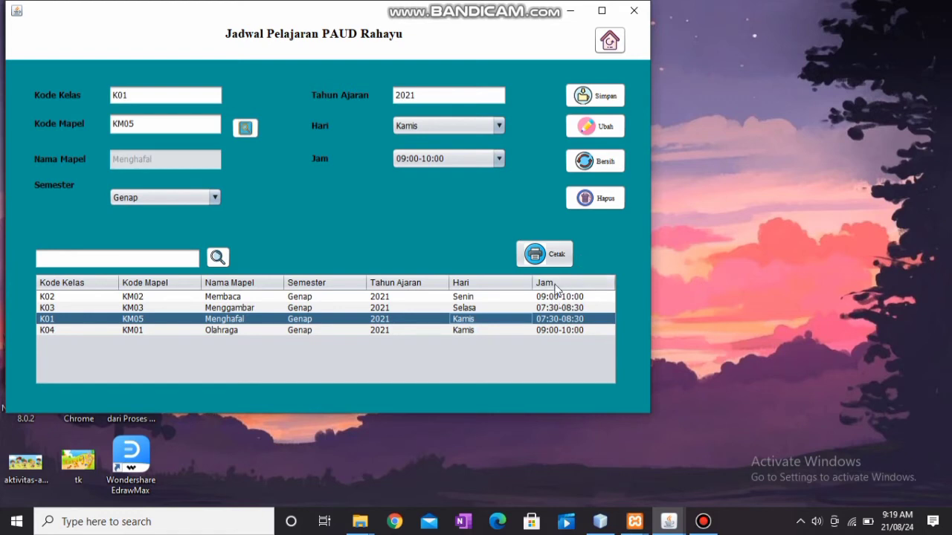
{"action": "left_click", "coordinate": [600, 167]}
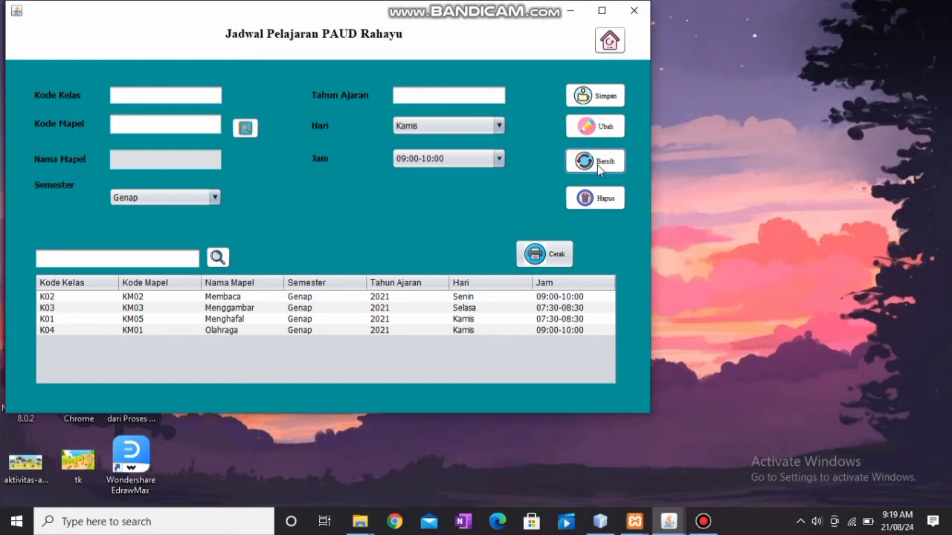
Select the K04 Olahraga schedule and delete it, confirming with Yes.
{"action": "left_click", "coordinate": [449, 331]}
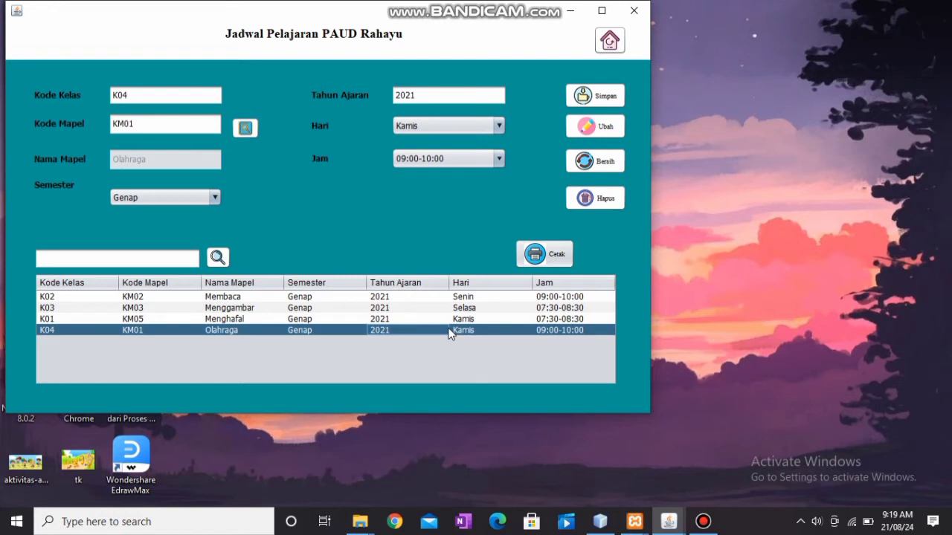
{"action": "left_click", "coordinate": [600, 203]}
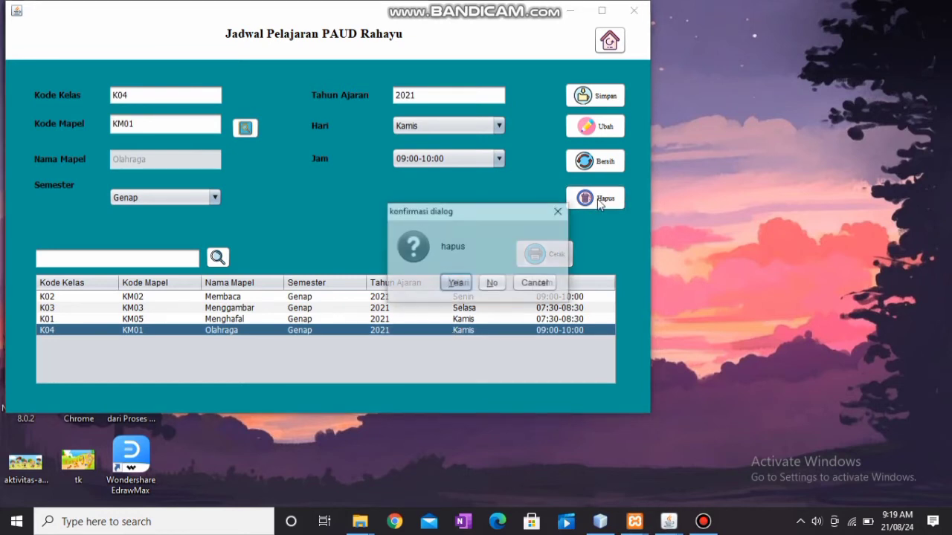
{"action": "left_click", "coordinate": [462, 285]}
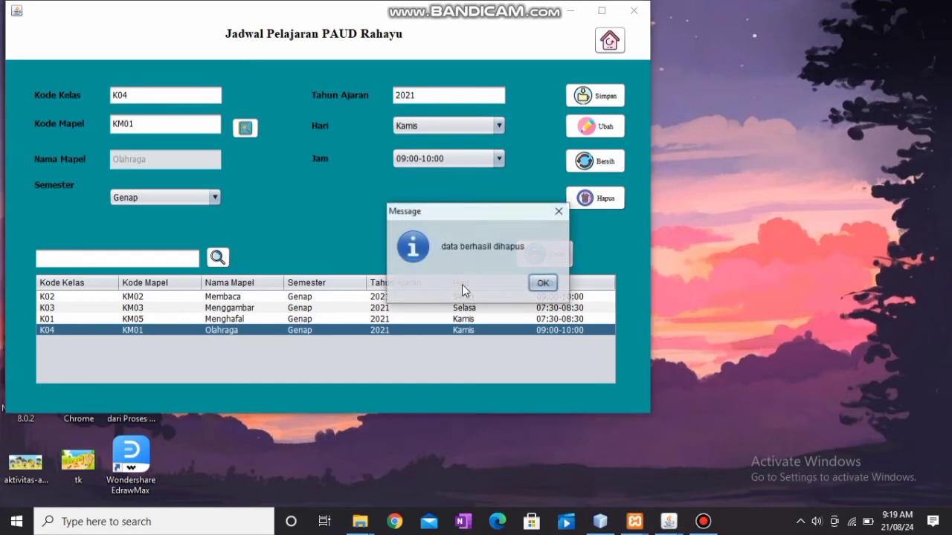
{"action": "left_click", "coordinate": [544, 284]}
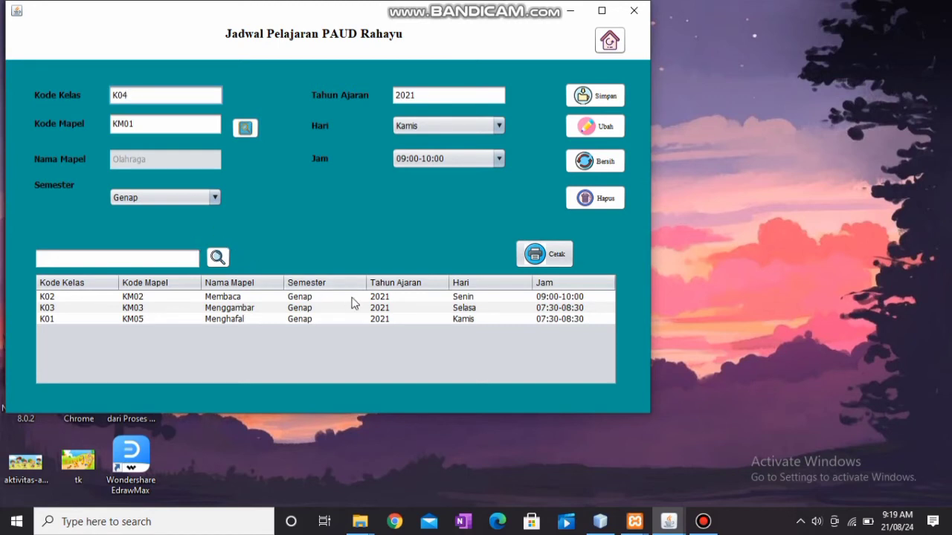
Search schedules for 'menggambar', then clear the form to show all three schedules.
{"action": "left_click", "coordinate": [136, 259]}
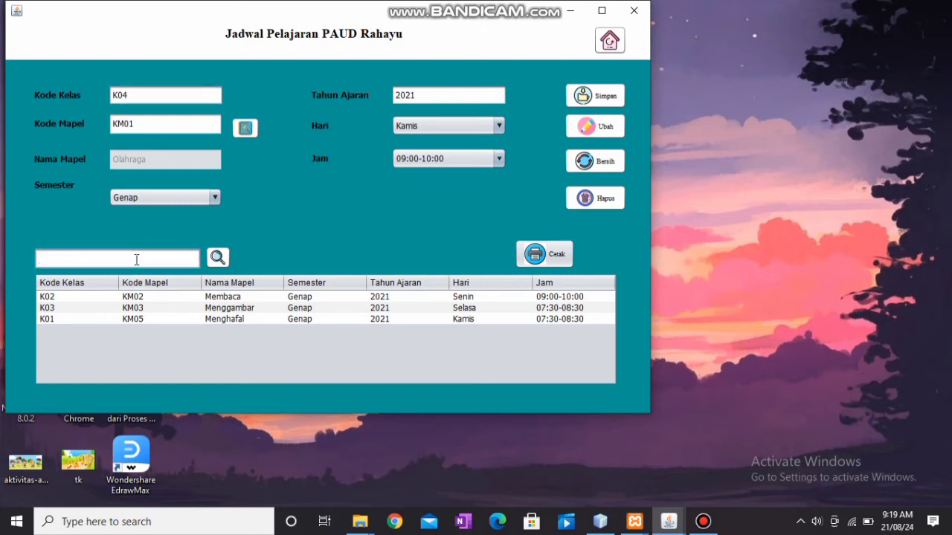
{"action": "type", "text": "menggambar"}
{"action": "left_click", "coordinate": [215, 255]}
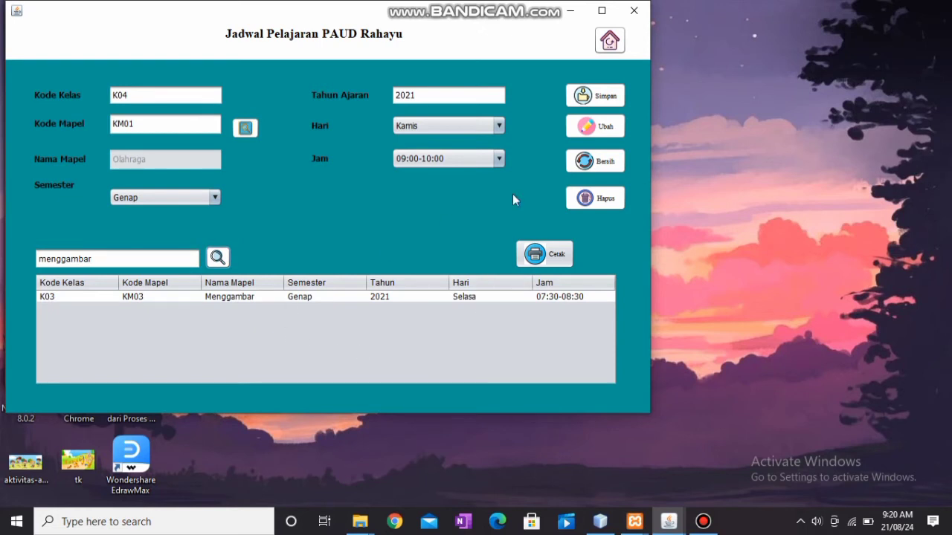
{"action": "left_click", "coordinate": [591, 168]}
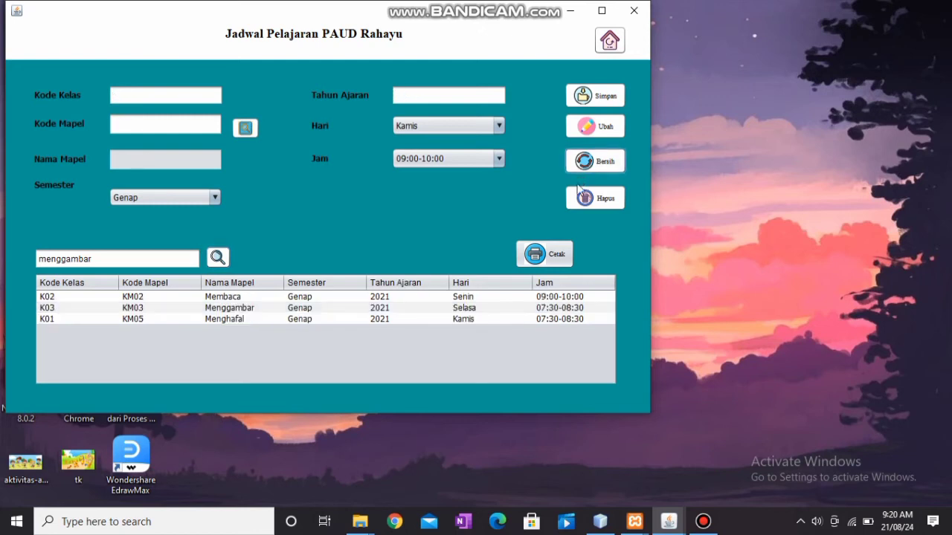
{"action": "left_click", "coordinate": [559, 265]}
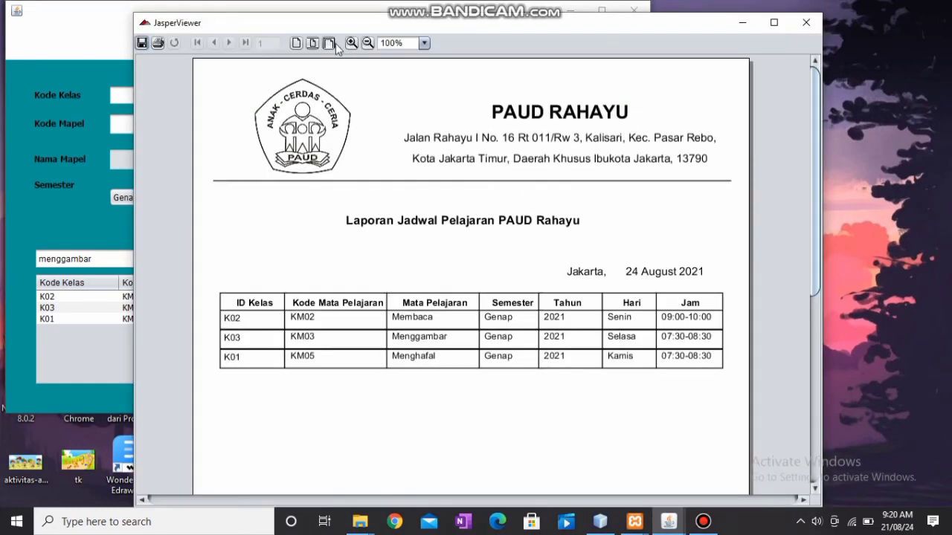
{"action": "left_click", "coordinate": [367, 43]}
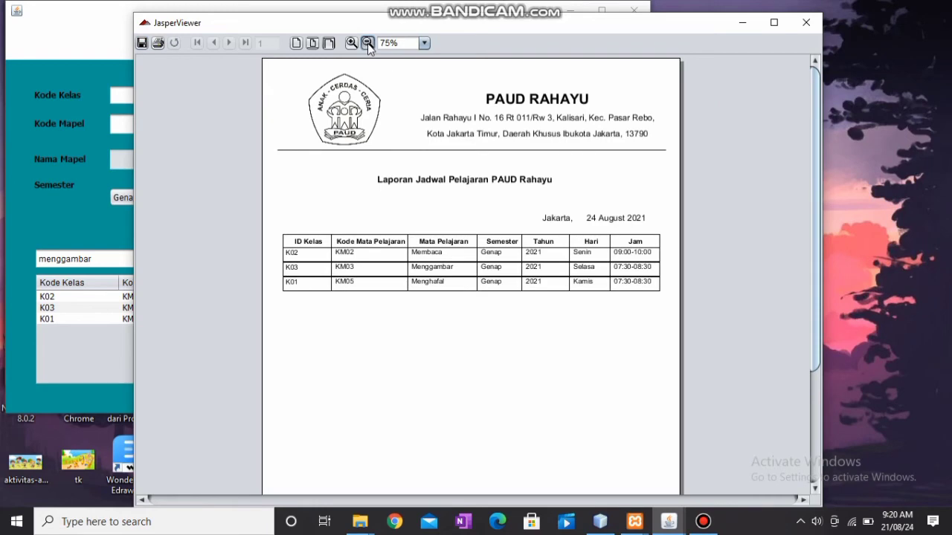
{"action": "left_click", "coordinate": [367, 43]}
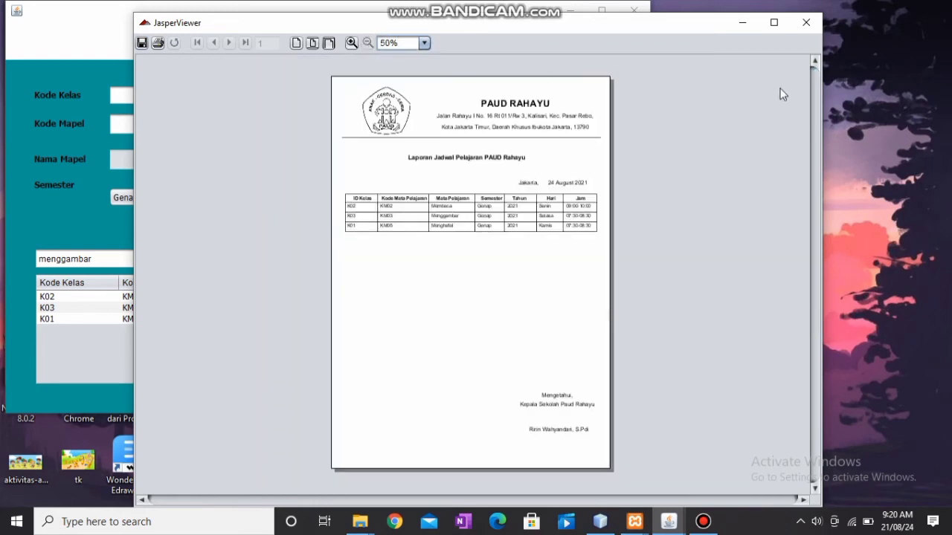
{"action": "left_click", "coordinate": [806, 23]}
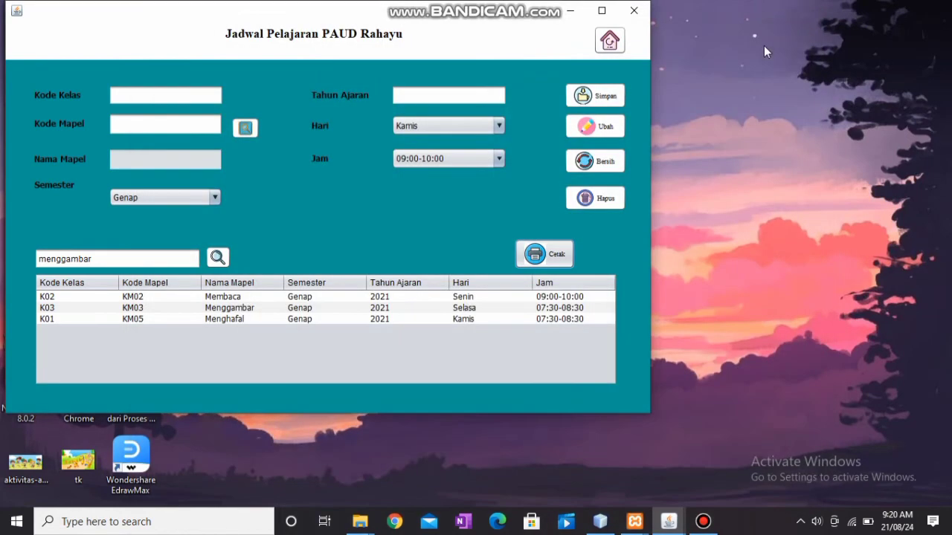
{"action": "left_click", "coordinate": [609, 42]}
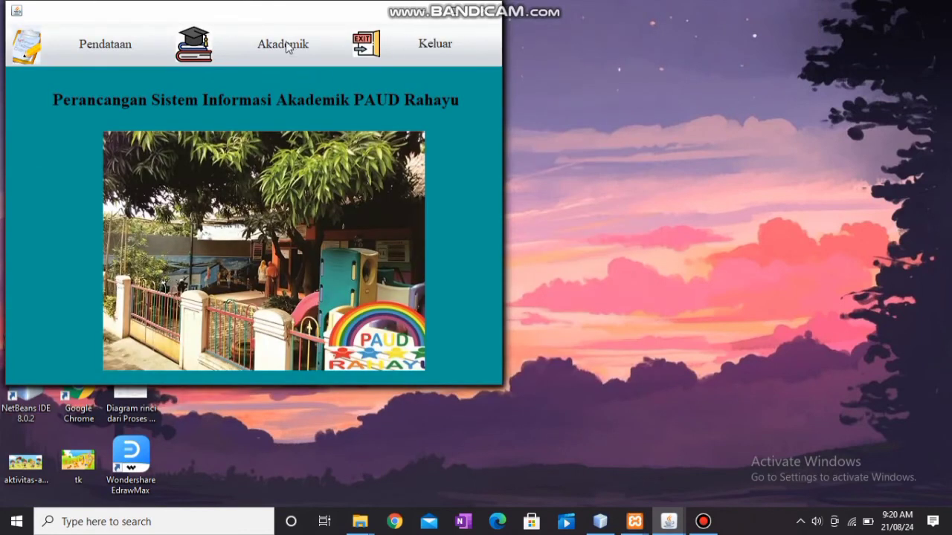
Open Akademik > Absensi and look up student Nis 111.
{"action": "left_click", "coordinate": [286, 41]}
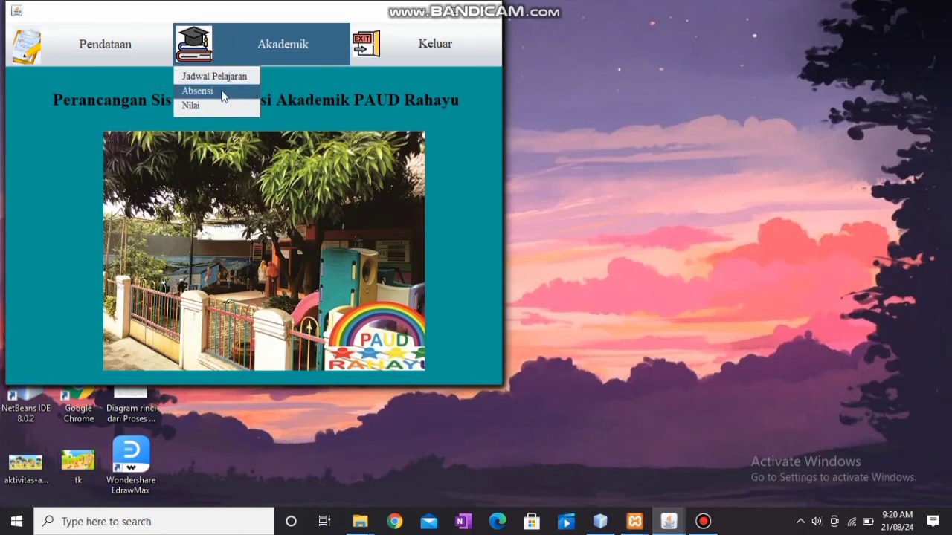
{"action": "left_click", "coordinate": [223, 92]}
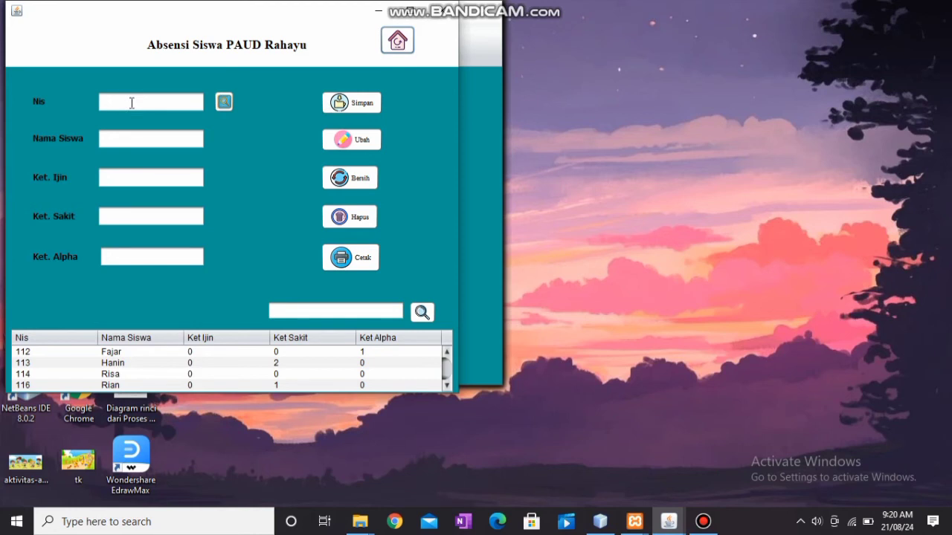
{"action": "left_click", "coordinate": [131, 103]}
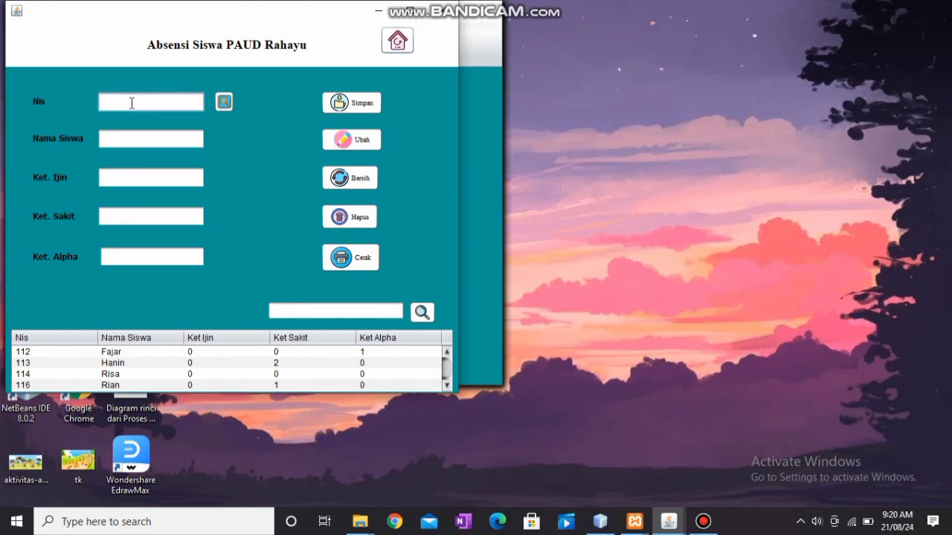
{"action": "type", "text": "111"}
{"action": "left_click", "coordinate": [224, 102]}
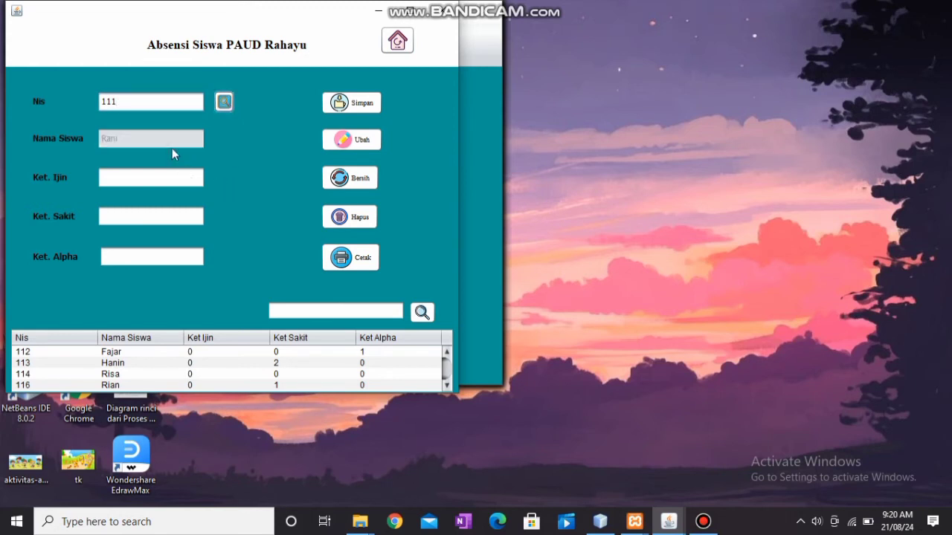
Enter 0 for Ket. Ijin, Sakit and Alpha, and save the attendance record.
{"action": "left_click", "coordinate": [153, 182]}
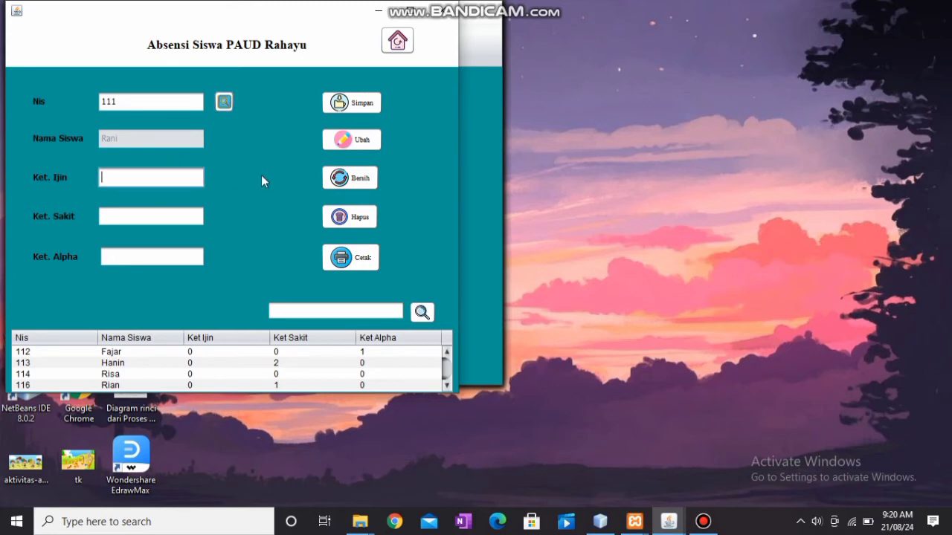
{"action": "type", "text": "0"}
{"action": "left_click", "coordinate": [187, 215]}
{"action": "type", "text": "0"}
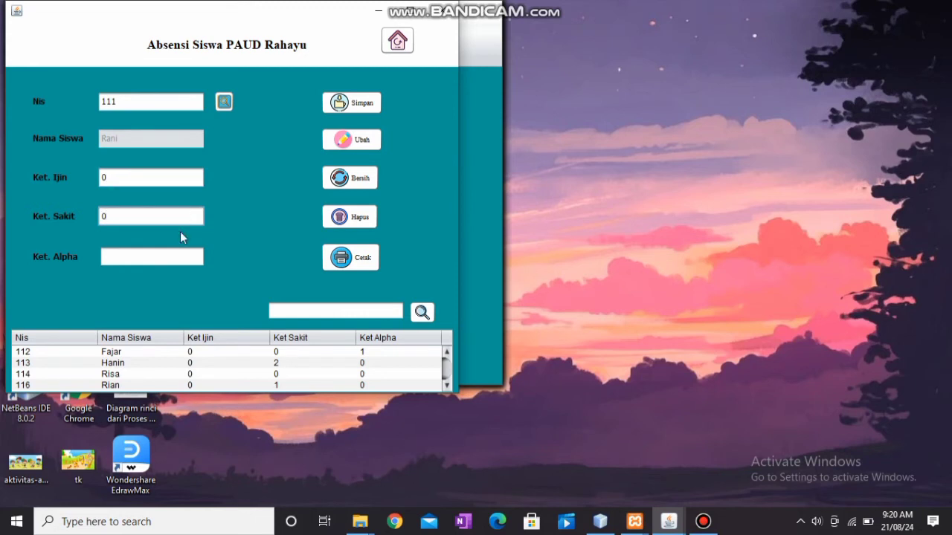
{"action": "left_click", "coordinate": [169, 260]}
{"action": "type", "text": "0"}
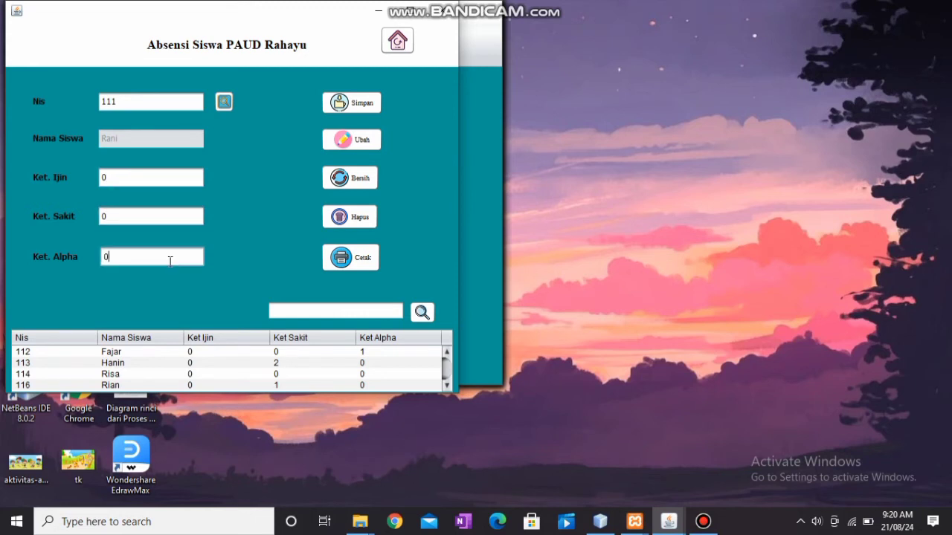
{"action": "left_click", "coordinate": [356, 104]}
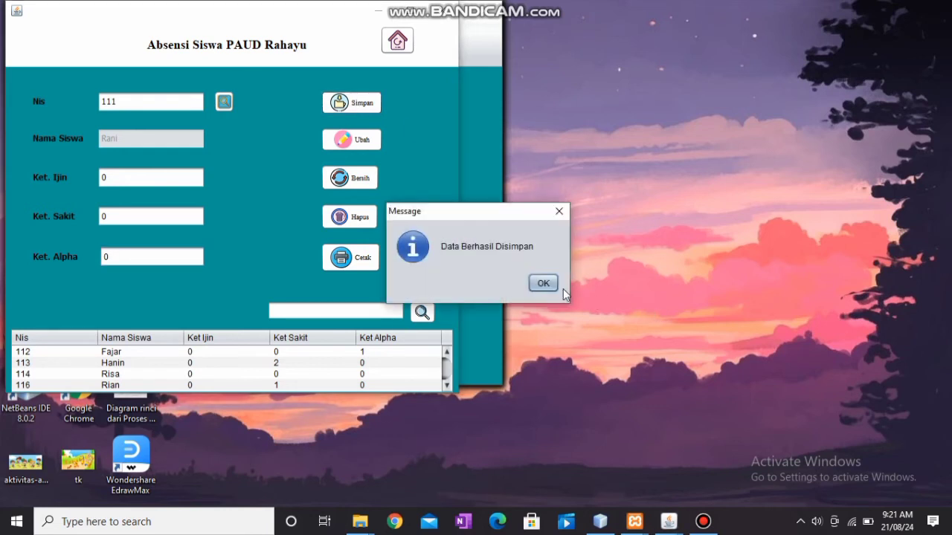
{"action": "left_click", "coordinate": [543, 283]}
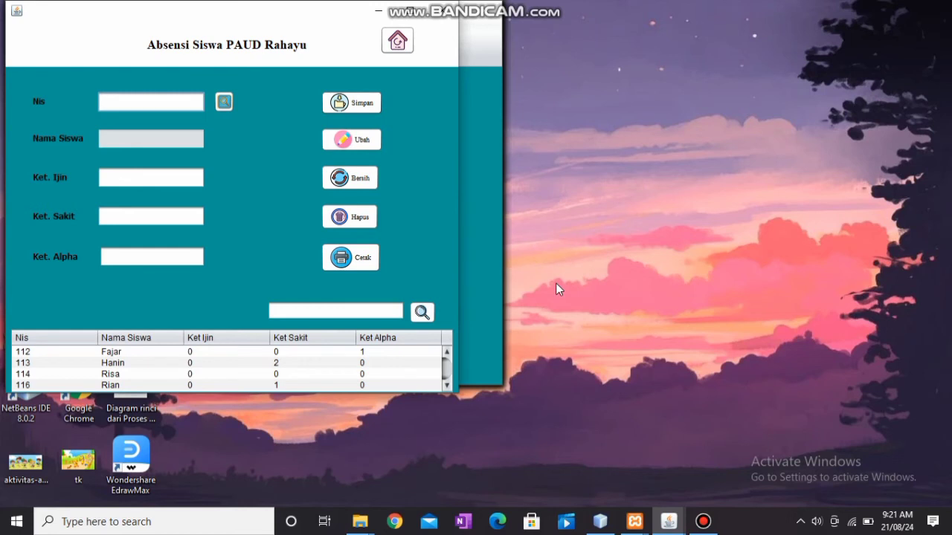
Set student 116's Ket. Ijin and Ket. Alpha to 1 and update the record.
{"action": "left_click", "coordinate": [326, 388]}
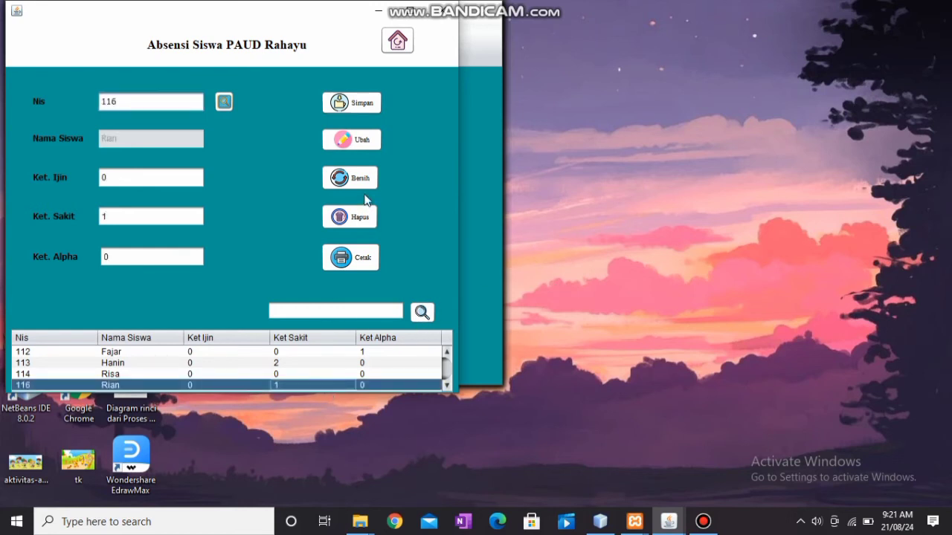
{"action": "left_click", "coordinate": [142, 181]}
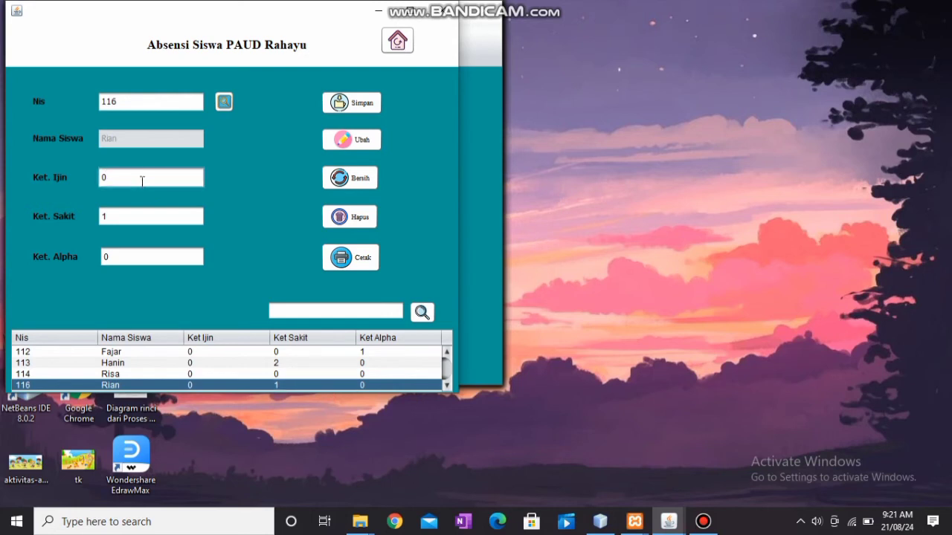
{"action": "key", "text": "BackSpace"}
{"action": "type", "text": "1"}
{"action": "left_click", "coordinate": [129, 257]}
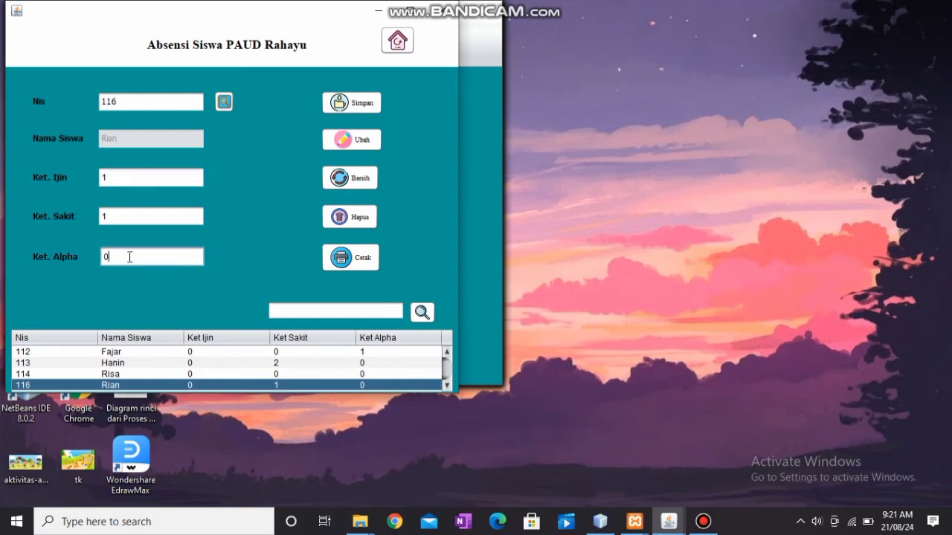
{"action": "key", "text": "BackSpace"}
{"action": "type", "text": "1"}
{"action": "left_click", "coordinate": [329, 146]}
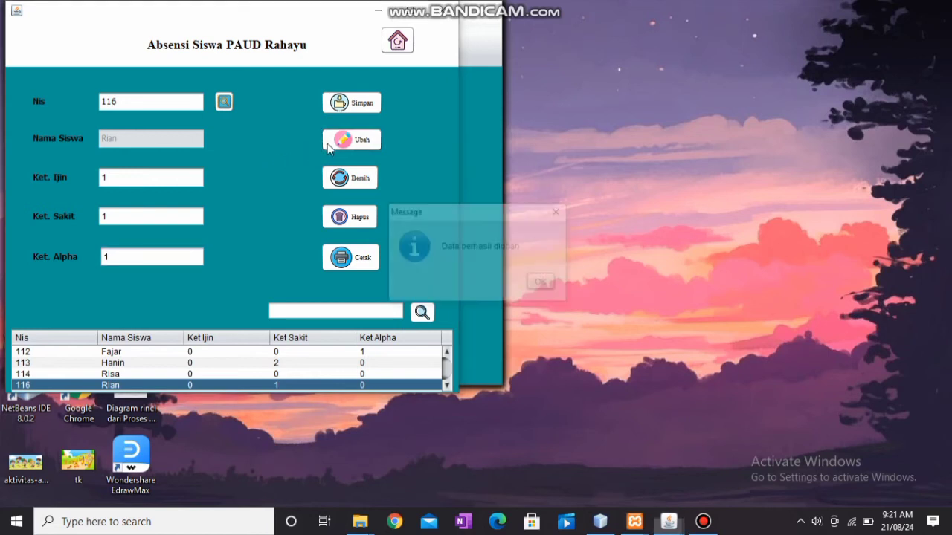
{"action": "left_click", "coordinate": [541, 282]}
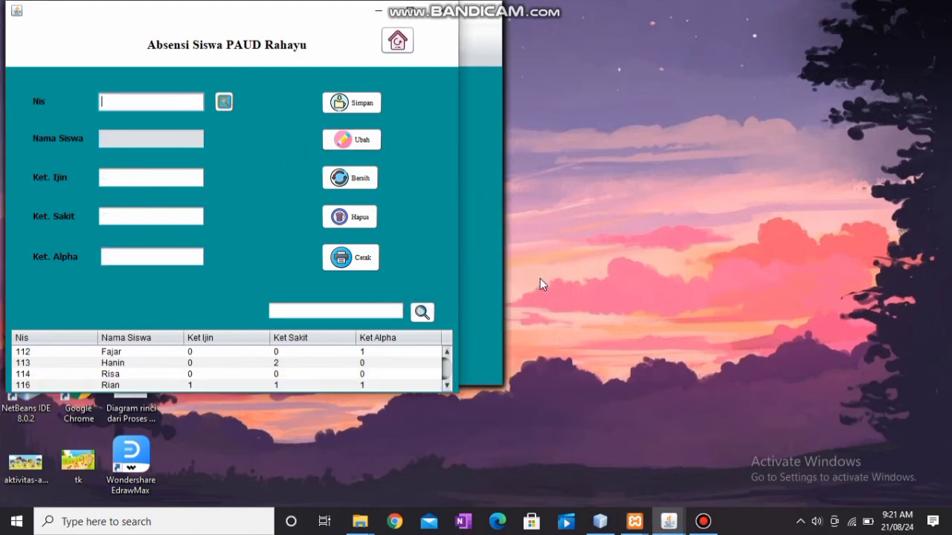
{"action": "left_click", "coordinate": [281, 375]}
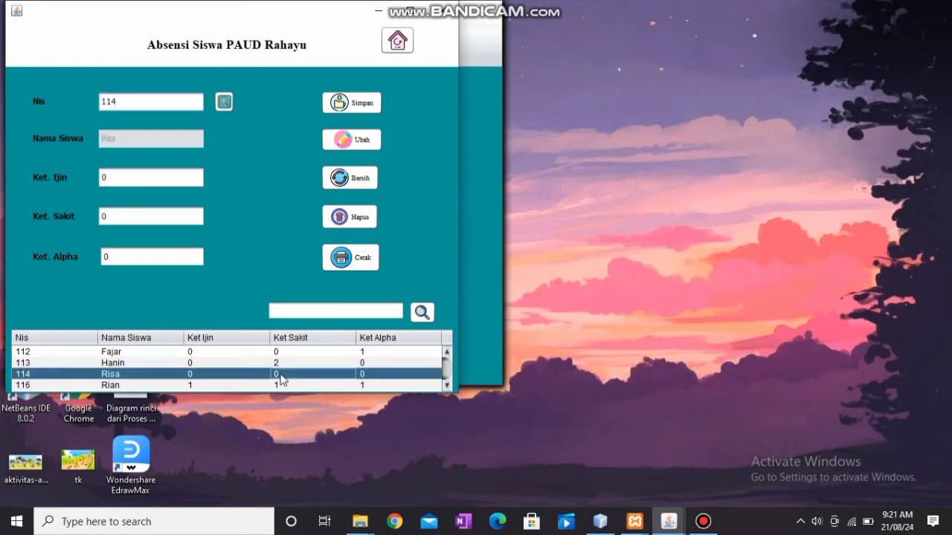
Clear the form, select student 116's attendance and delete it, confirming with Yes.
{"action": "left_click", "coordinate": [365, 184]}
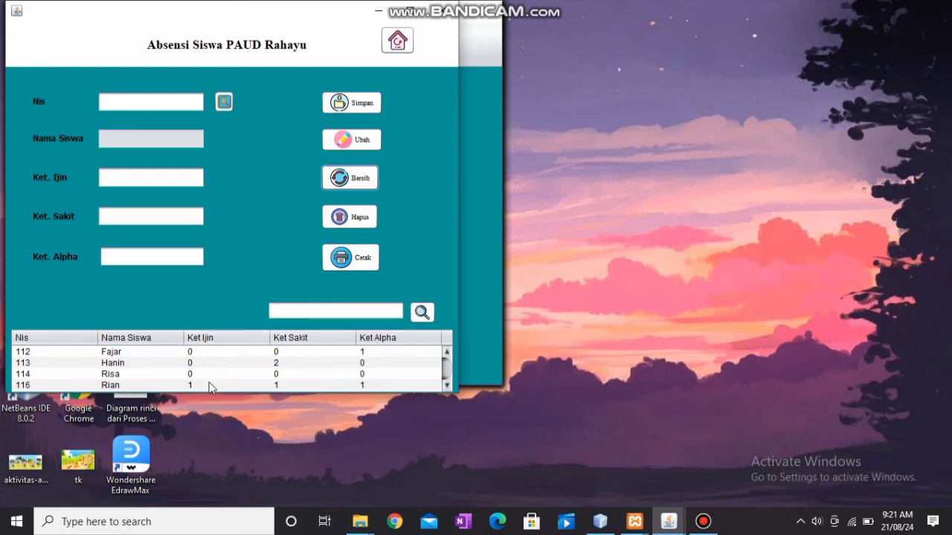
{"action": "left_click", "coordinate": [211, 384]}
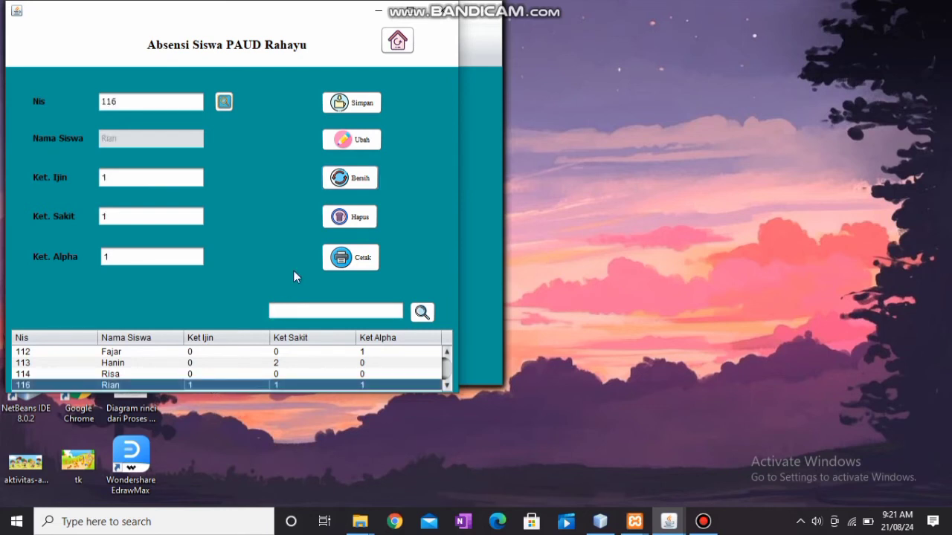
{"action": "left_click", "coordinate": [360, 218]}
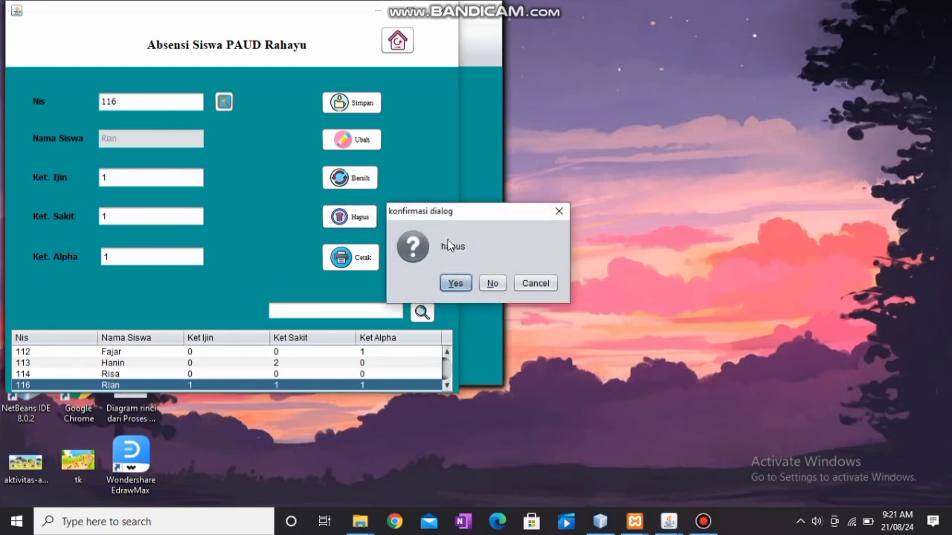
{"action": "left_click", "coordinate": [454, 281]}
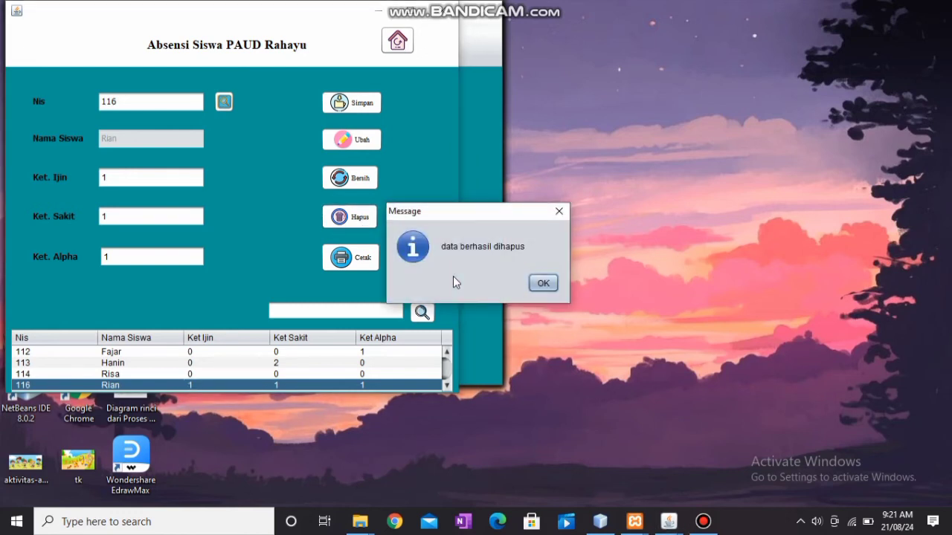
{"action": "left_click", "coordinate": [544, 283]}
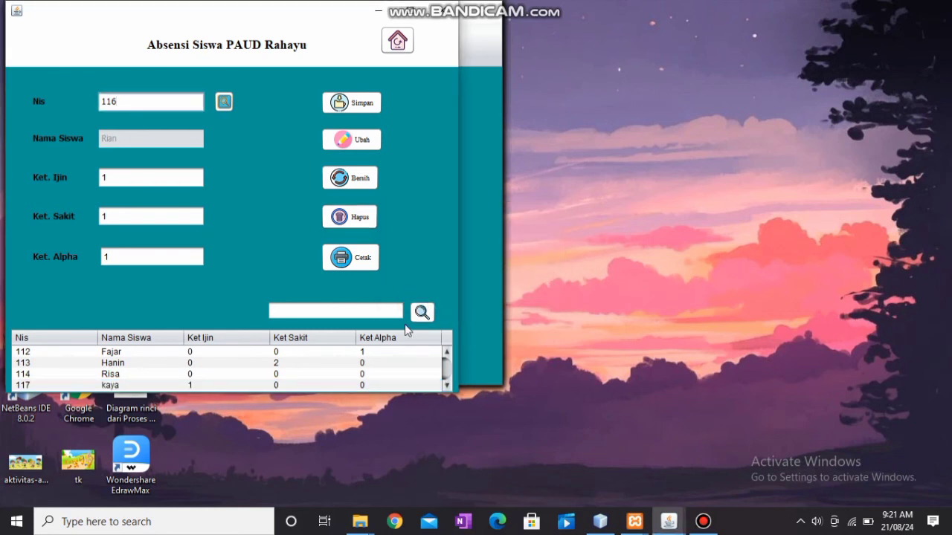
Search the attendance list by student 112's name, then clear the form to reload all attendance rows.
{"action": "left_click", "coordinate": [367, 313]}
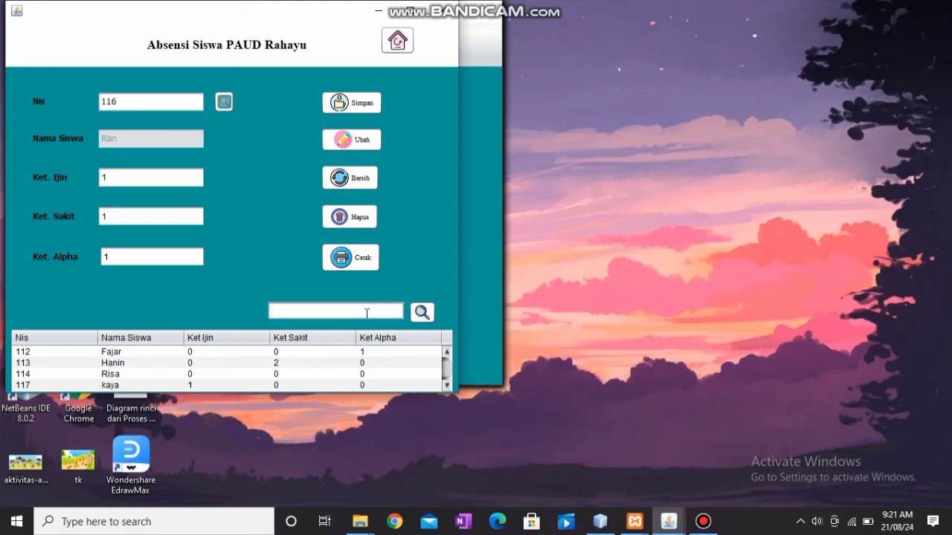
{"action": "type", "text": "fajar"}
{"action": "left_click", "coordinate": [421, 312]}
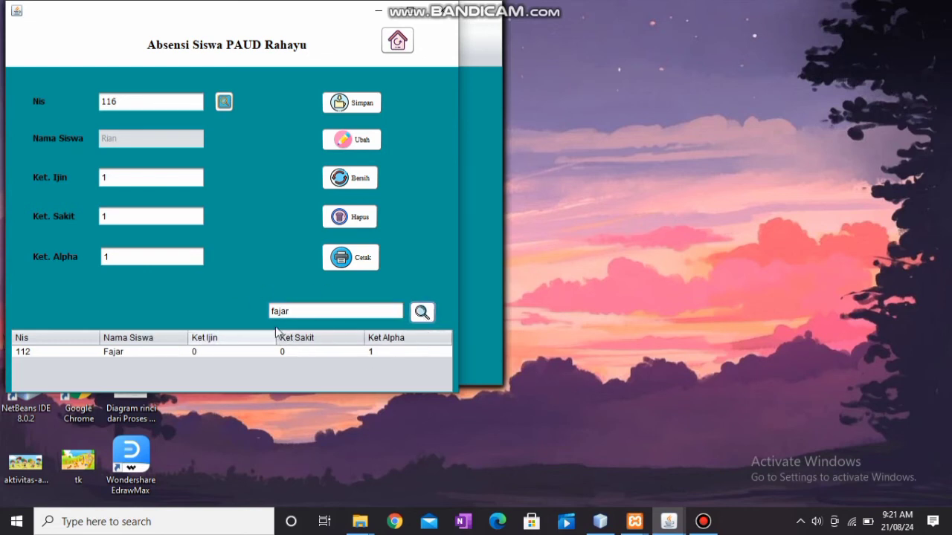
{"action": "left_click", "coordinate": [354, 182]}
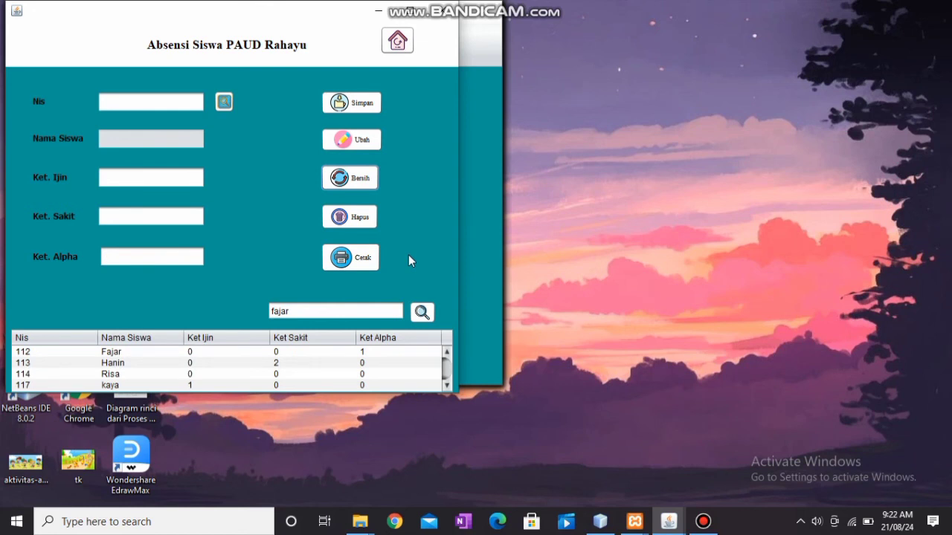
{"action": "left_click", "coordinate": [368, 259]}
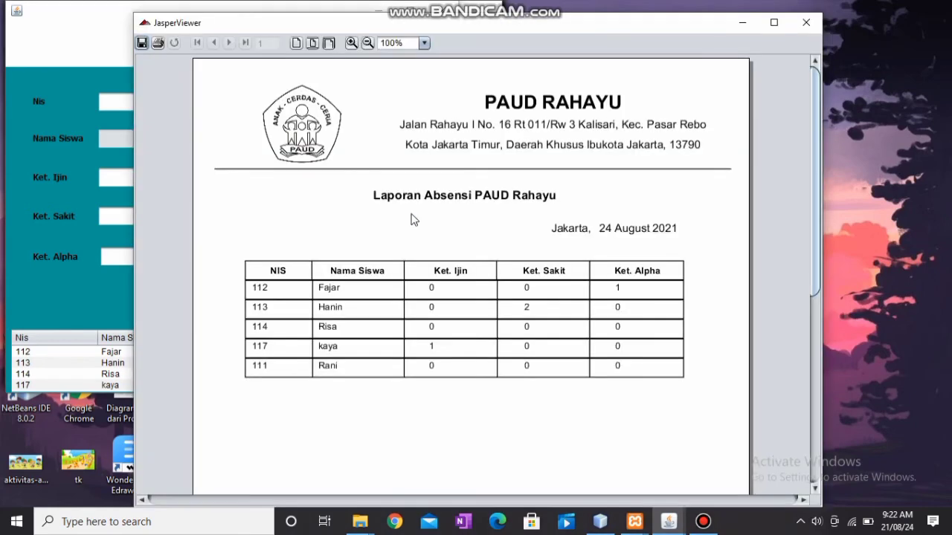
{"action": "left_click", "coordinate": [367, 43]}
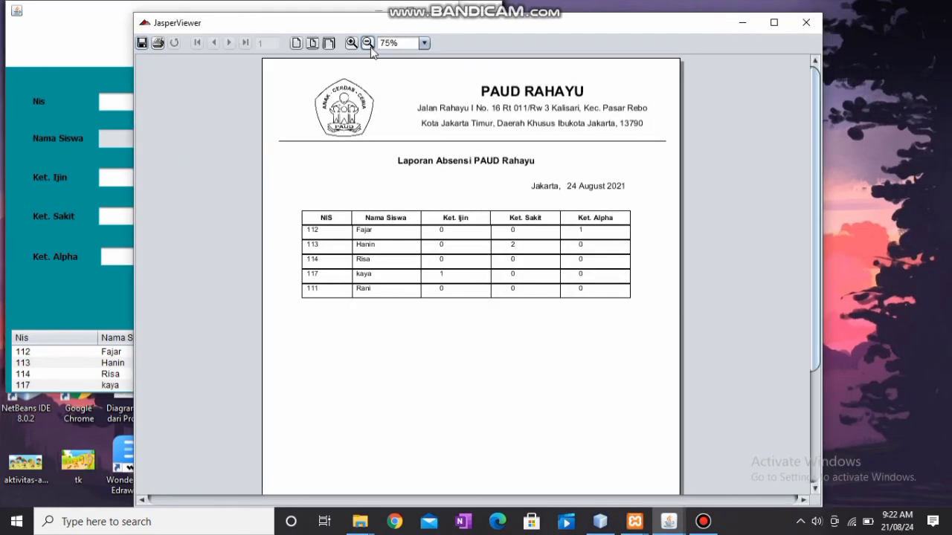
{"action": "left_click", "coordinate": [367, 43]}
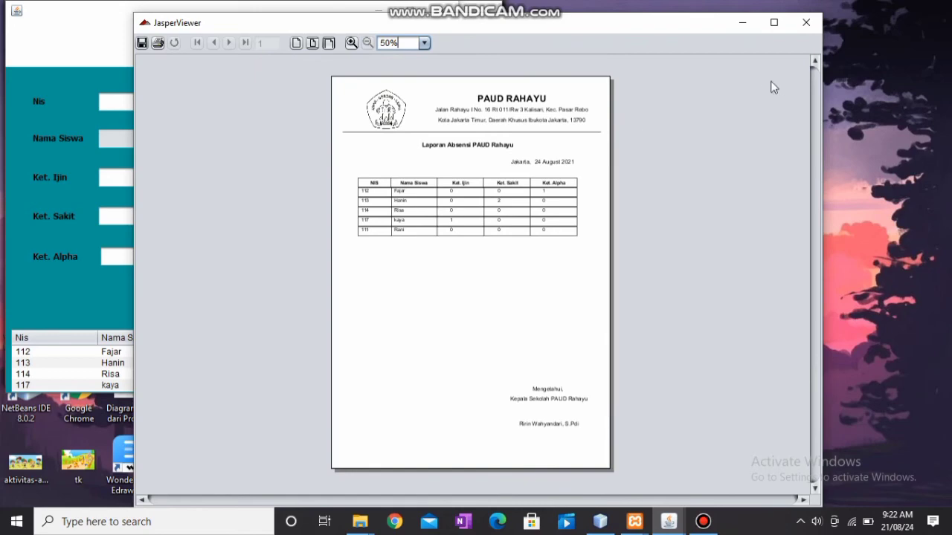
{"action": "left_click", "coordinate": [809, 21]}
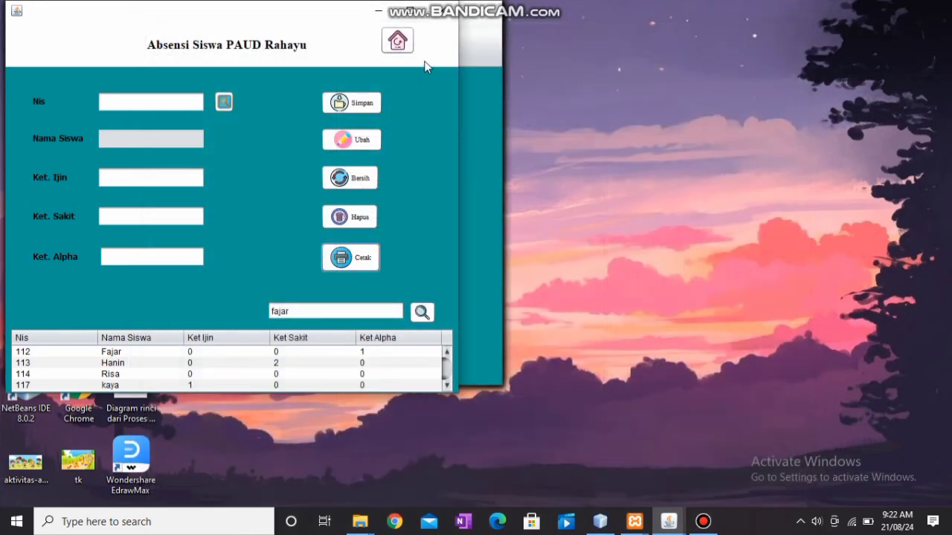
Go back to the main menu and open the Penilaian Siswa grading form from the academic menu.
{"action": "left_click", "coordinate": [398, 41]}
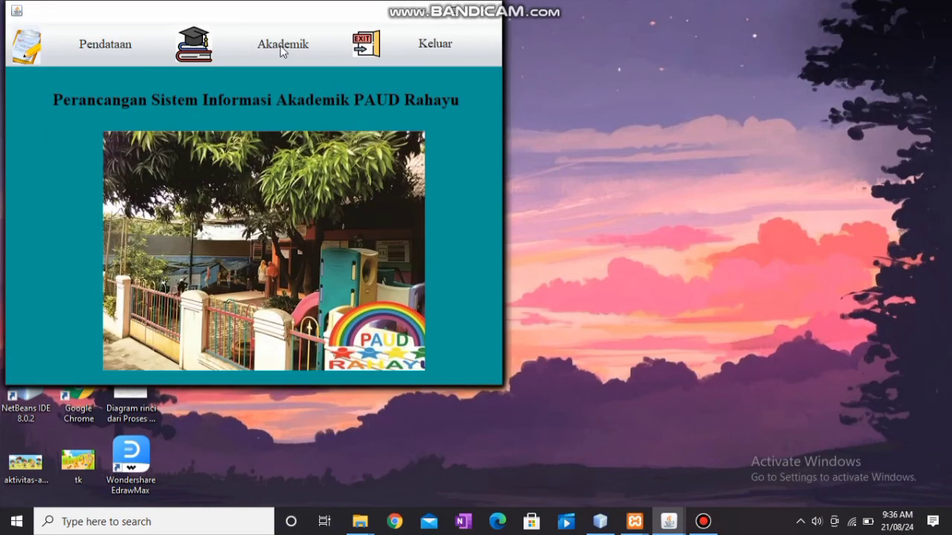
{"action": "left_click", "coordinate": [281, 47]}
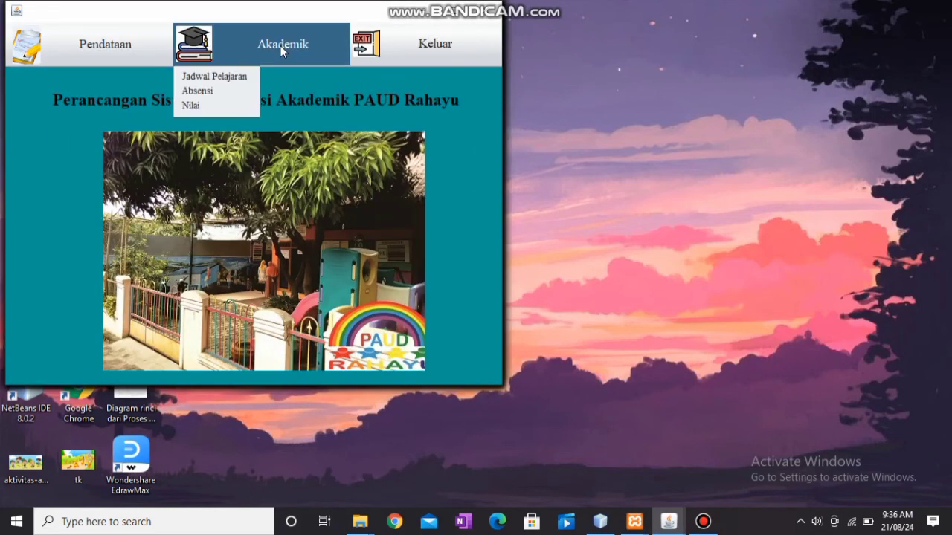
{"action": "left_click", "coordinate": [223, 107]}
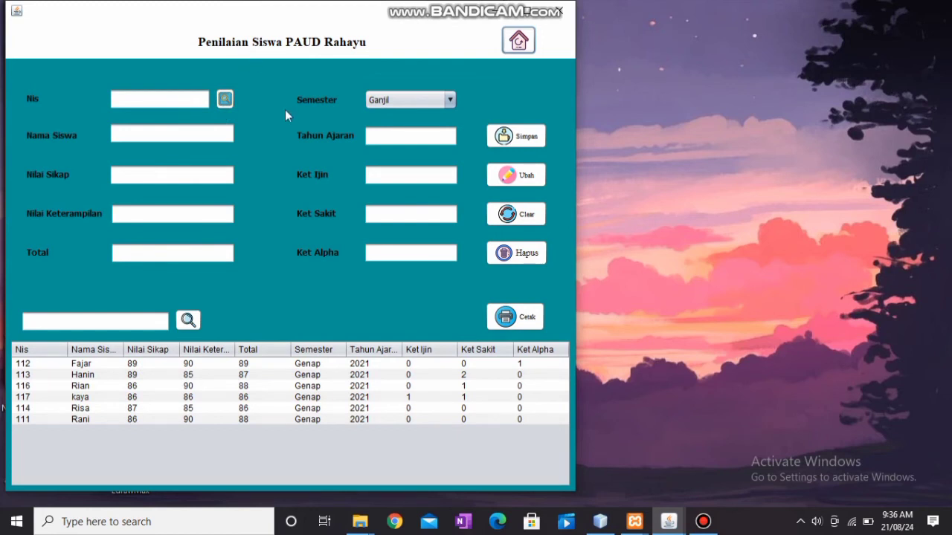
Load student 111 into the grade form and enter attitude score 89 and skills score 90.
{"action": "left_click", "coordinate": [156, 102]}
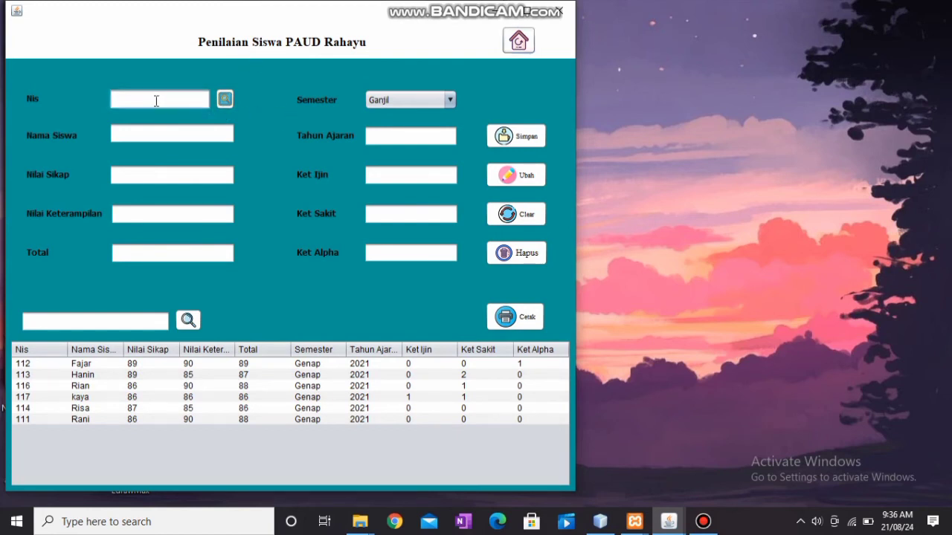
{"action": "type", "text": "111"}
{"action": "left_click", "coordinate": [220, 104]}
{"action": "left_click", "coordinate": [223, 103]}
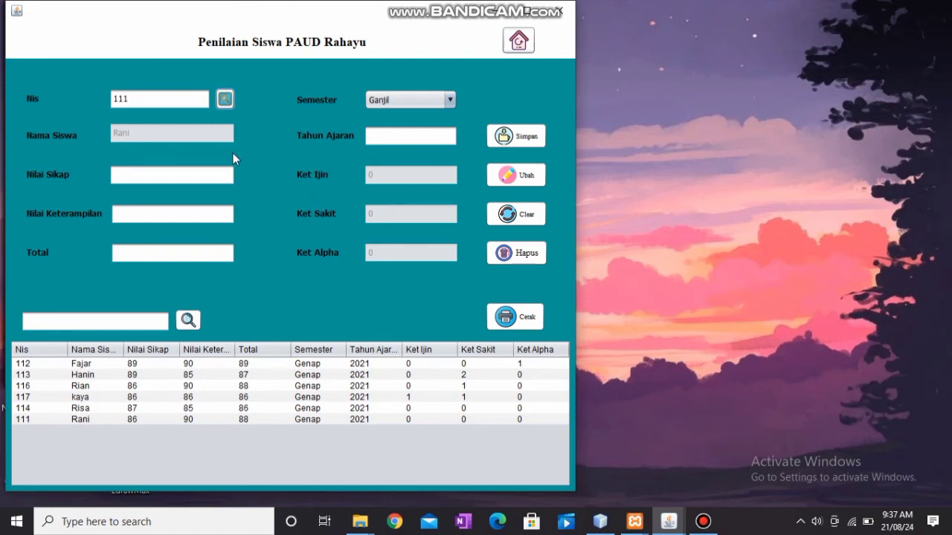
{"action": "left_click", "coordinate": [174, 172]}
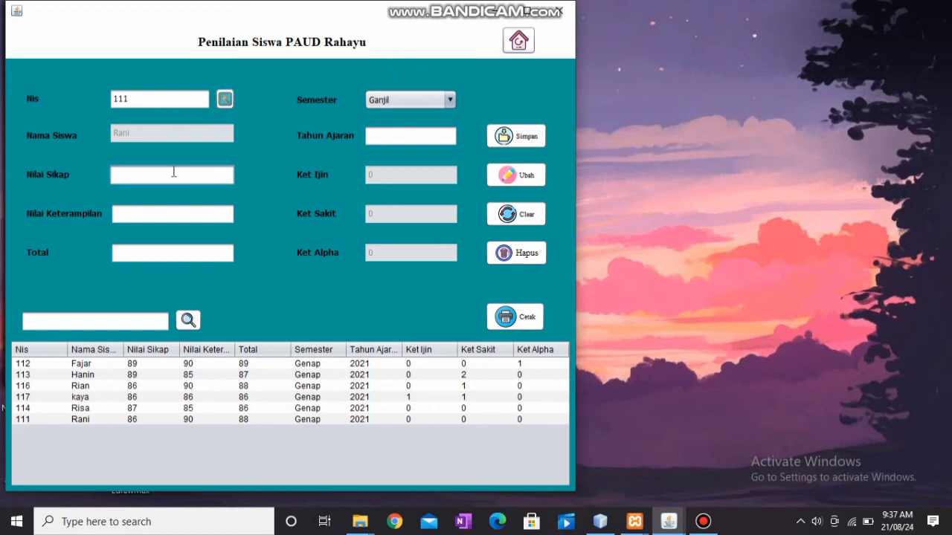
{"action": "type", "text": "89"}
{"action": "left_click", "coordinate": [152, 214]}
{"action": "type", "text": "90"}
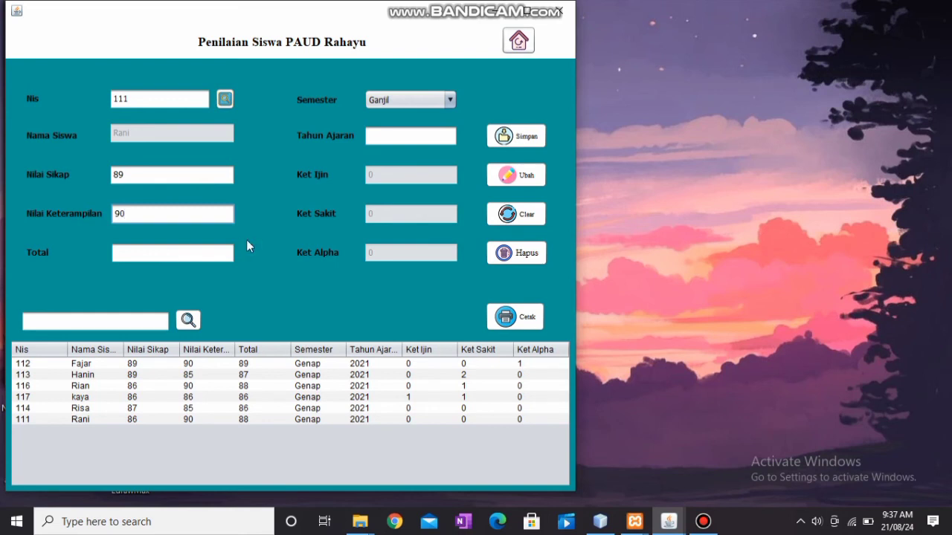
Set the semester to Genap and school year to 2021, then save the grade record.
{"action": "left_click", "coordinate": [448, 99]}
{"action": "left_click", "coordinate": [422, 128]}
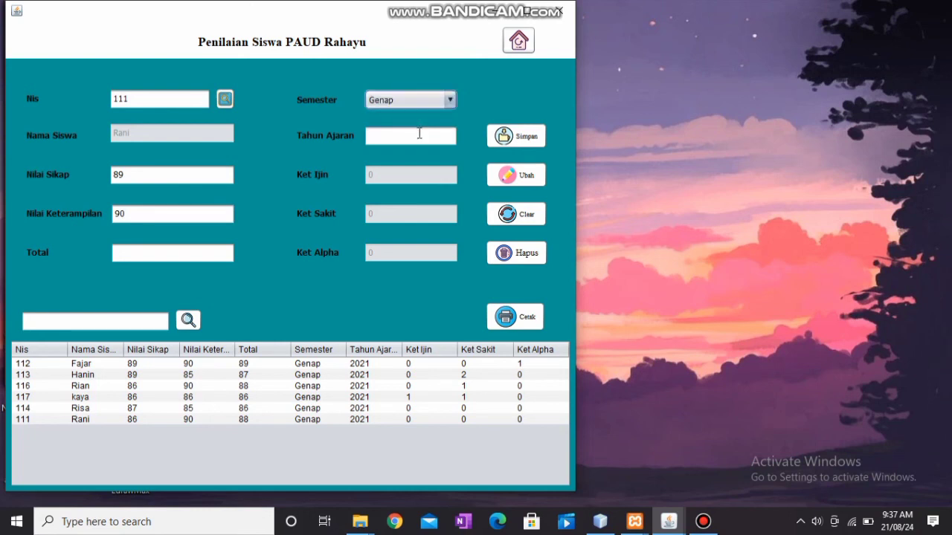
{"action": "left_click", "coordinate": [417, 137]}
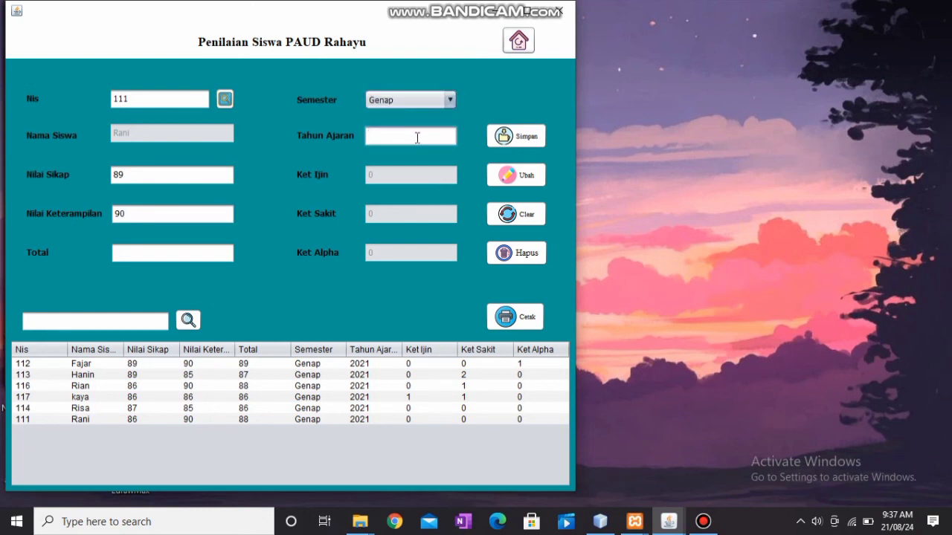
{"action": "type", "text": "2021"}
{"action": "left_click", "coordinate": [503, 138]}
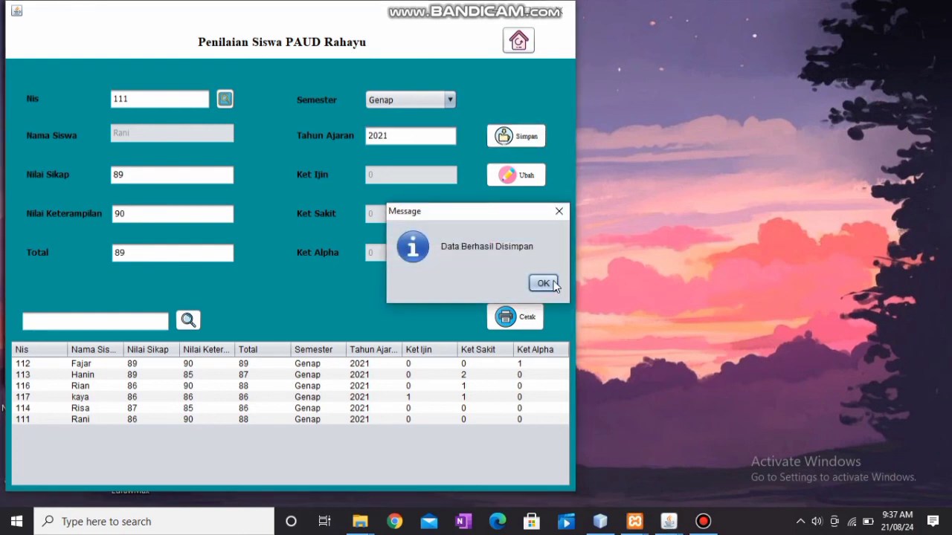
{"action": "left_click", "coordinate": [553, 283]}
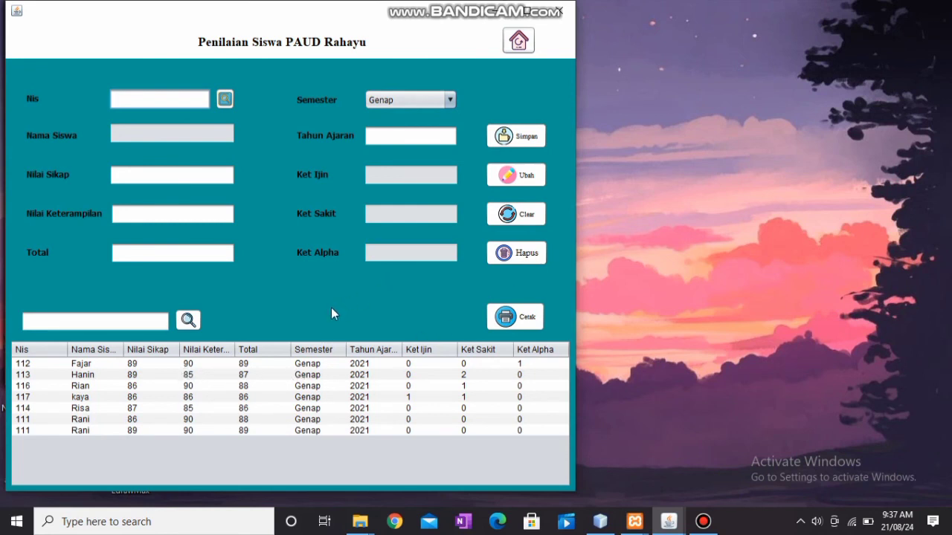
Load student 111's grade record and replace the scores with attitude 95 and skills 86.
{"action": "left_click", "coordinate": [302, 421]}
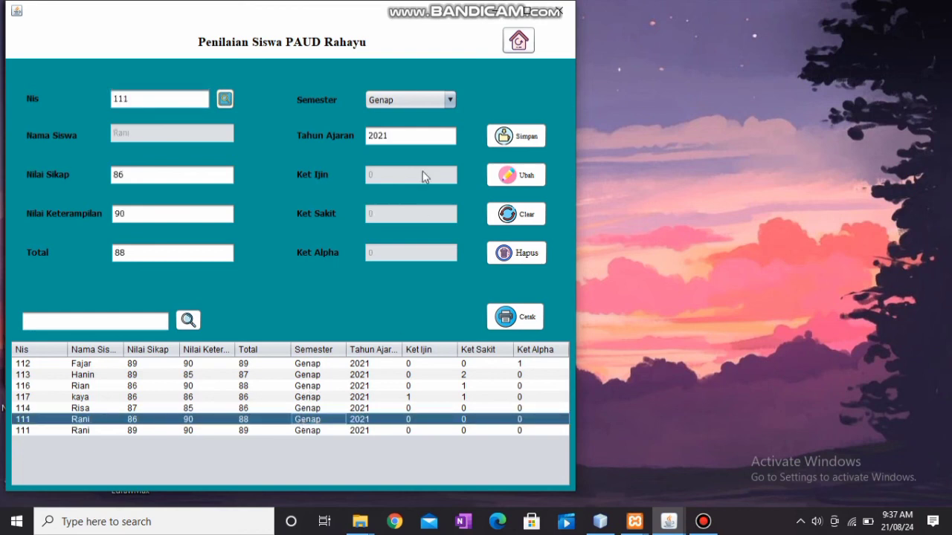
{"action": "left_click", "coordinate": [185, 168]}
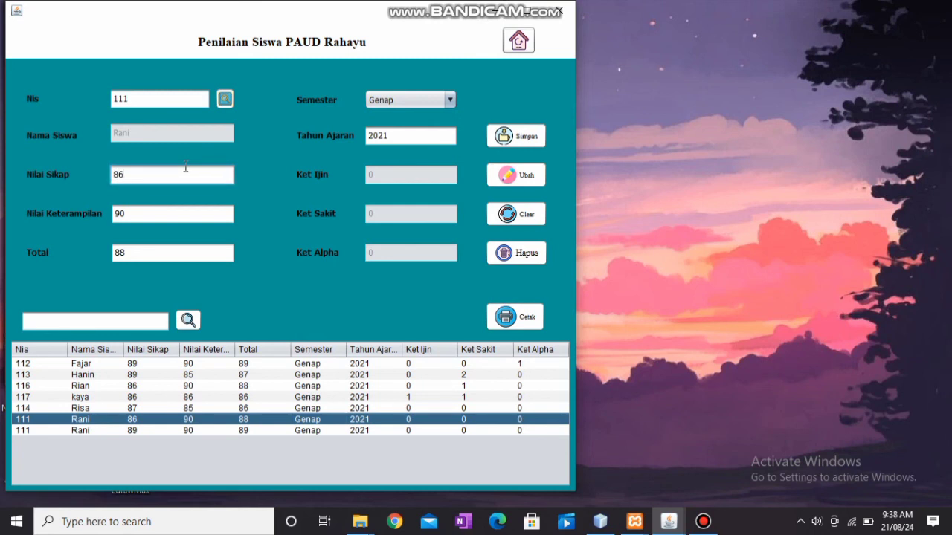
{"action": "key", "text": "BackSpace"}
{"action": "key", "text": "BackSpace"}
{"action": "type", "text": "95"}
{"action": "left_click", "coordinate": [168, 212]}
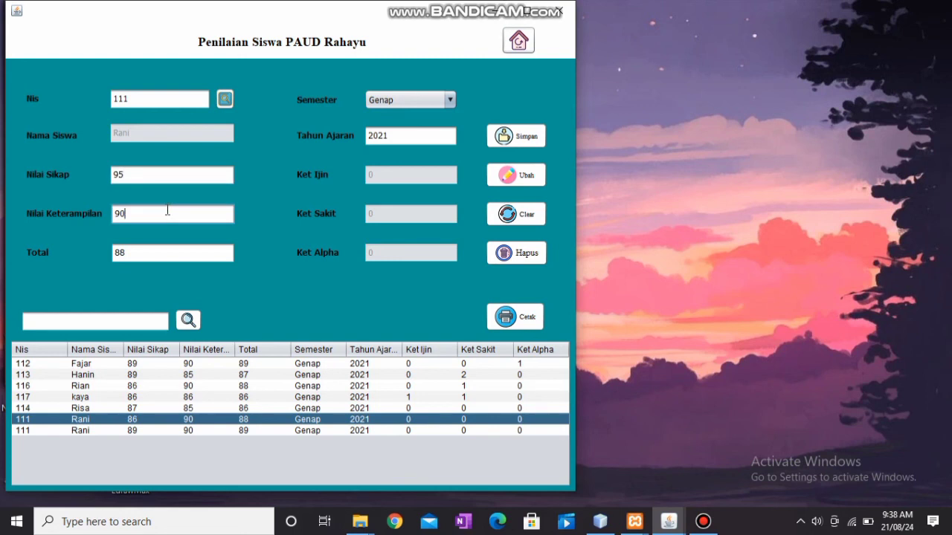
{"action": "key", "text": "BackSpace"}
{"action": "key", "text": "BackSpace"}
{"action": "type", "text": "86"}
Save the updated scores with Ubah, then clear the form.
{"action": "left_click", "coordinate": [510, 178]}
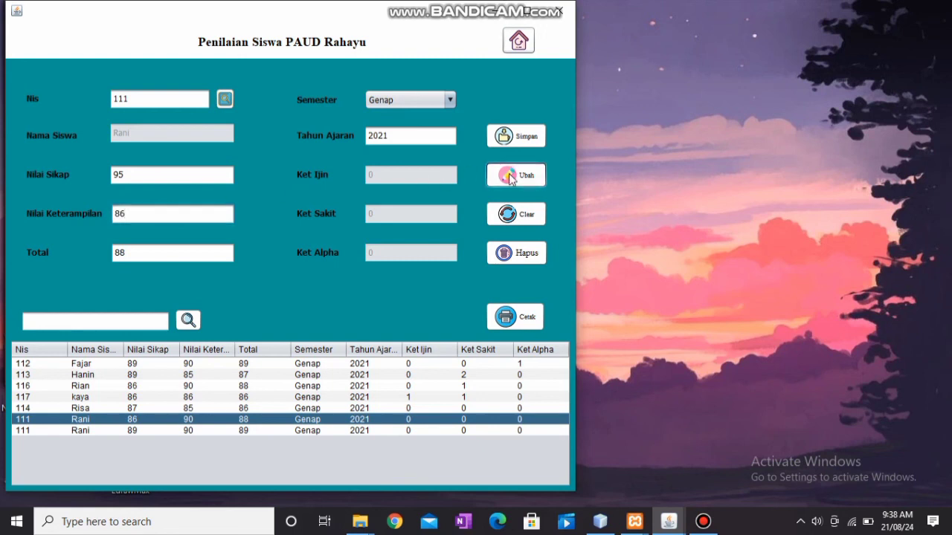
{"action": "left_click", "coordinate": [543, 281]}
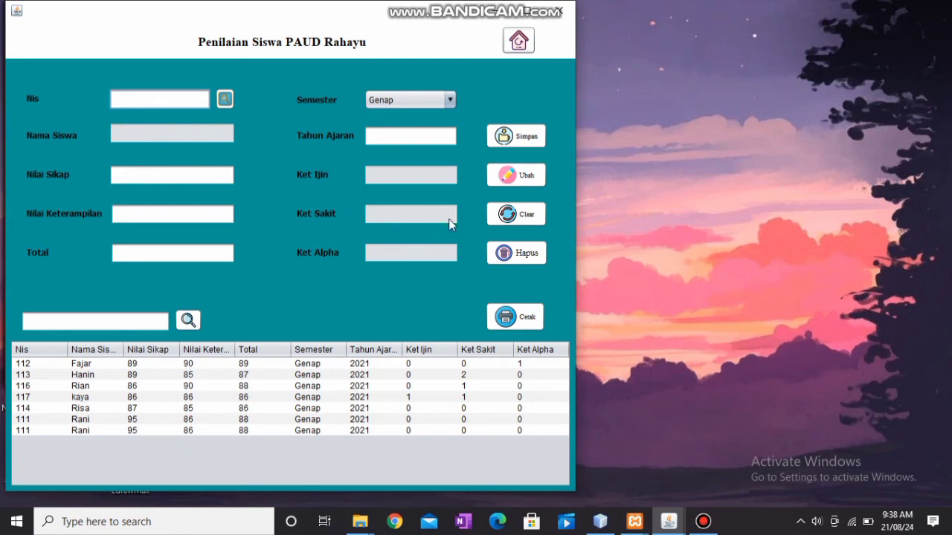
{"action": "left_click", "coordinate": [423, 376]}
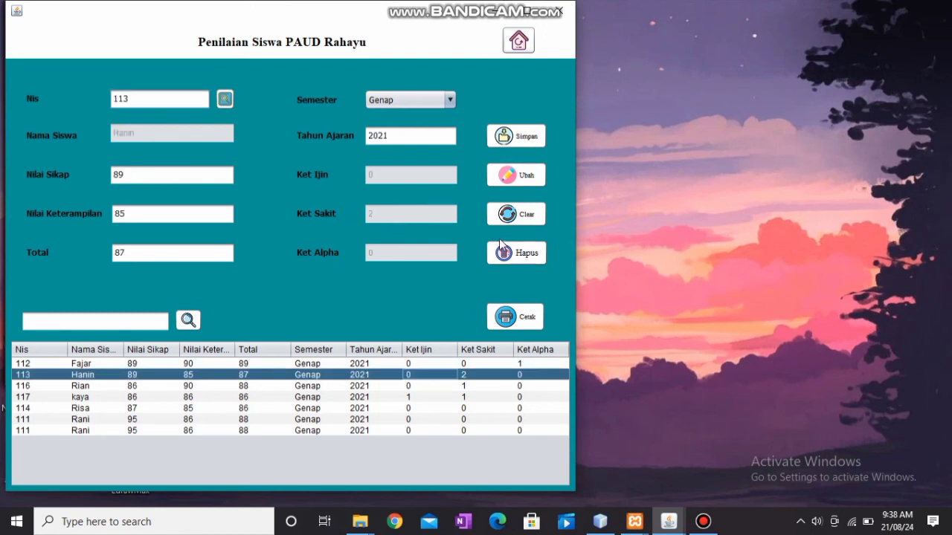
{"action": "left_click", "coordinate": [512, 216]}
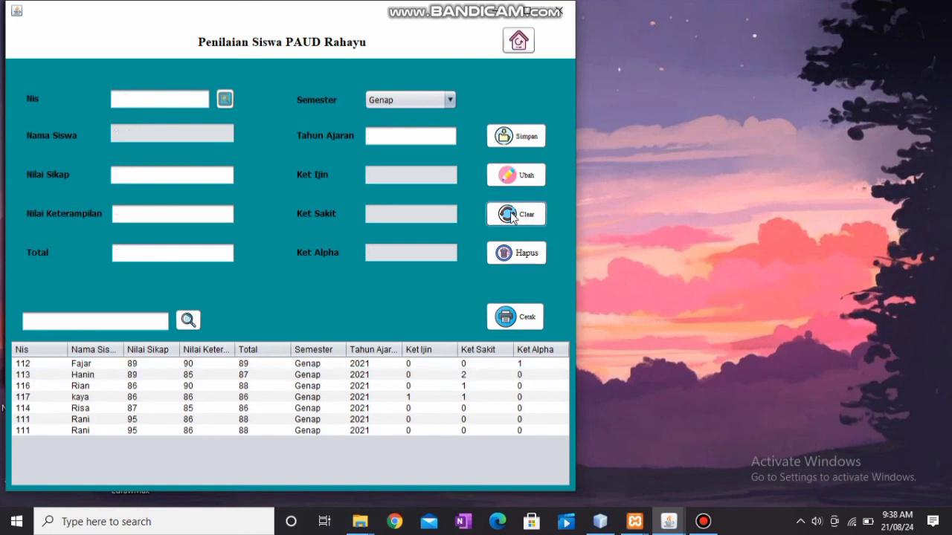
Delete student 111's grade record from the Penilaian Siswa table, confirming the deletion.
{"action": "left_click", "coordinate": [417, 421]}
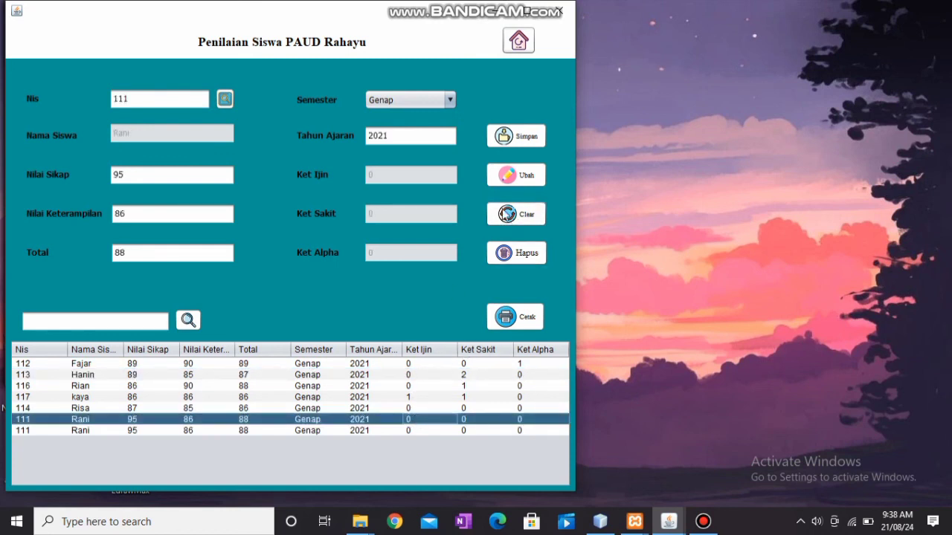
{"action": "left_click", "coordinate": [518, 255]}
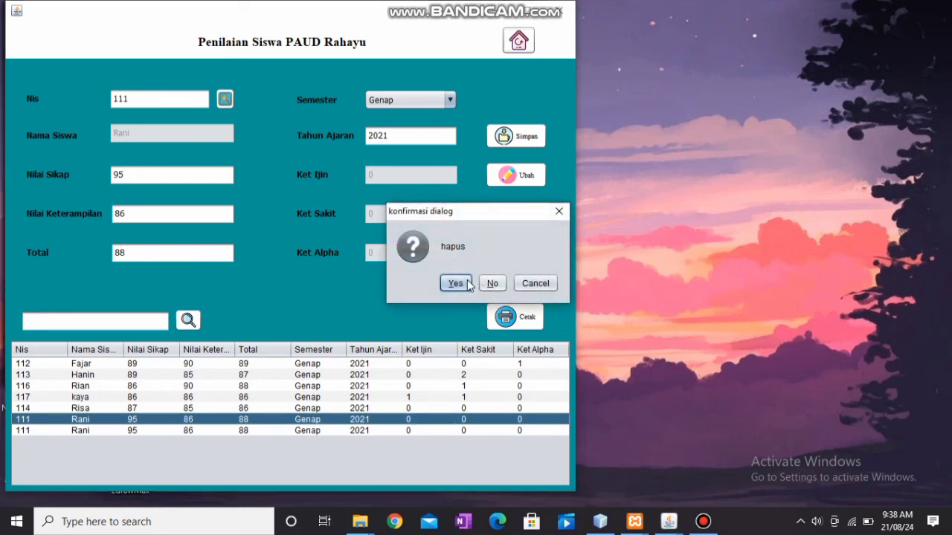
{"action": "left_click", "coordinate": [455, 284]}
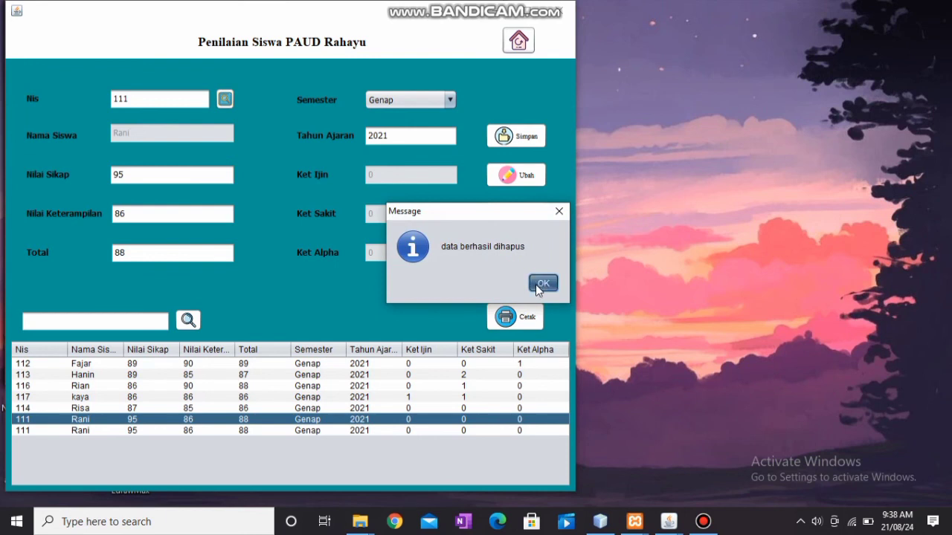
{"action": "left_click", "coordinate": [541, 286]}
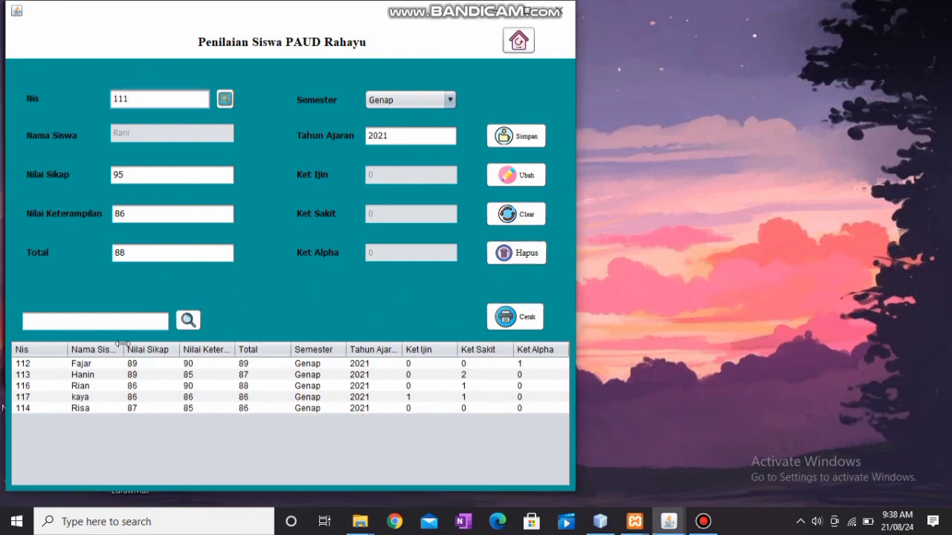
{"action": "left_click", "coordinate": [112, 324]}
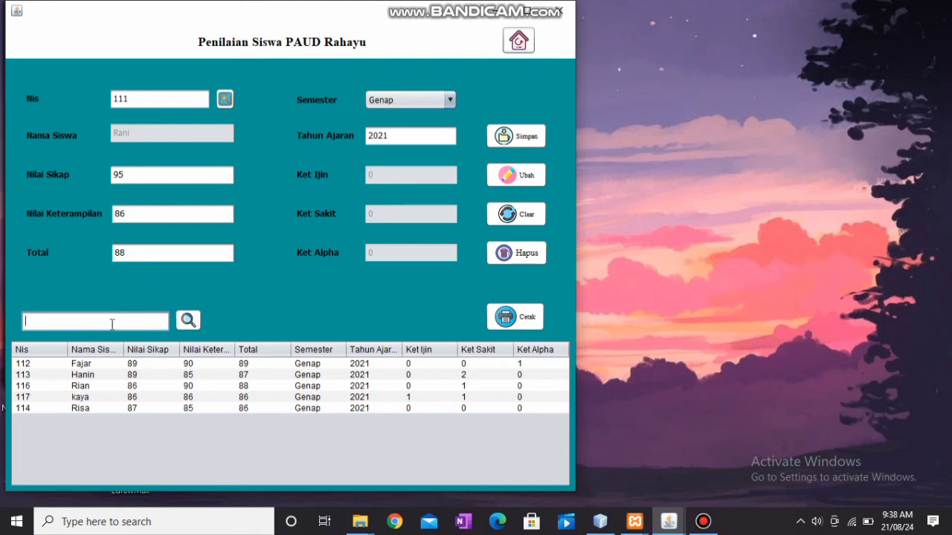
Search the grade list by student 114's name, then clear the form to show all five records.
{"action": "type", "text": "risa"}
{"action": "left_click", "coordinate": [192, 319]}
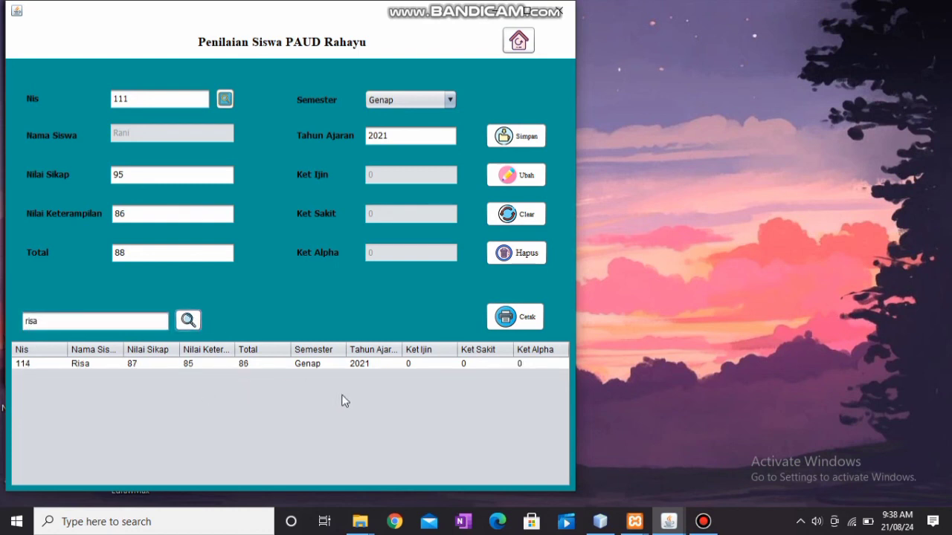
{"action": "left_click", "coordinate": [537, 215]}
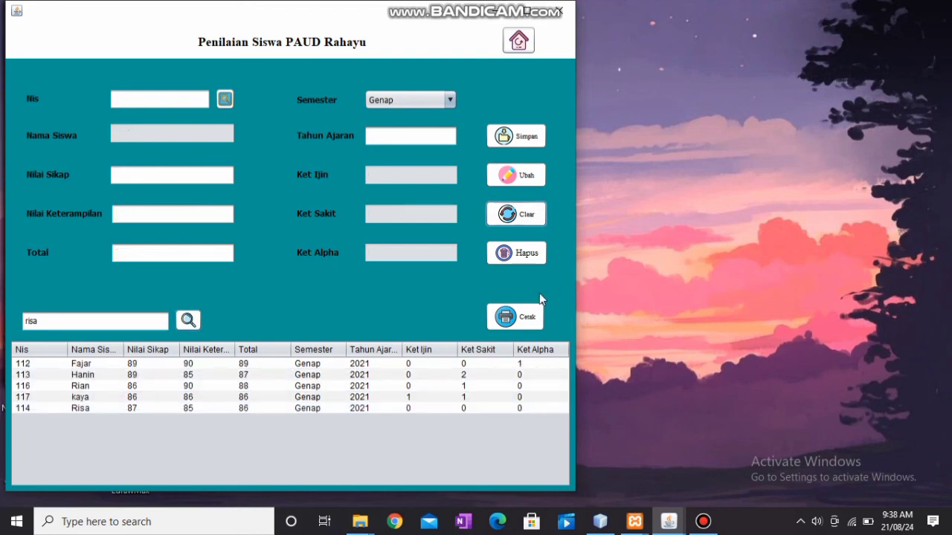
{"action": "left_click", "coordinate": [527, 319]}
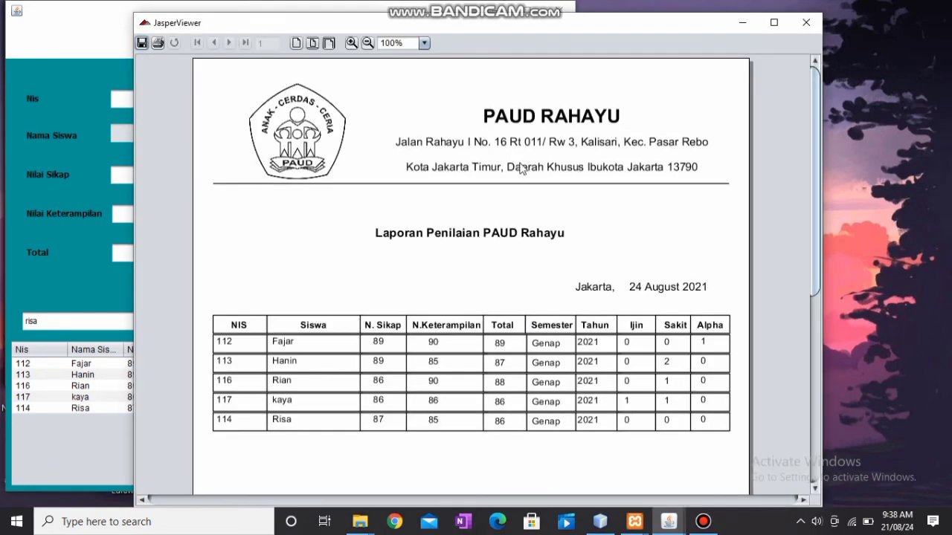
Zoom the grading report out to view the whole page, then close it and return to the main menu.
{"action": "left_click", "coordinate": [367, 43]}
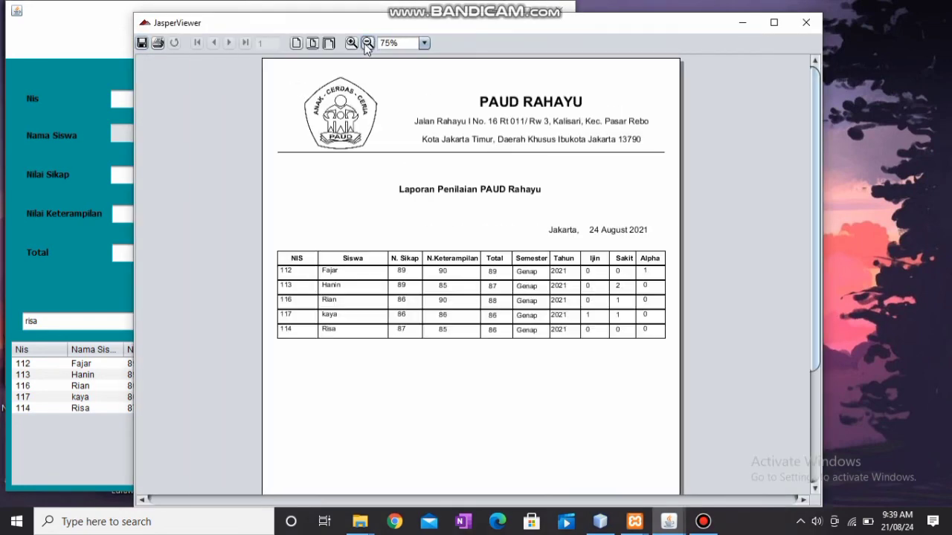
{"action": "left_click", "coordinate": [366, 43]}
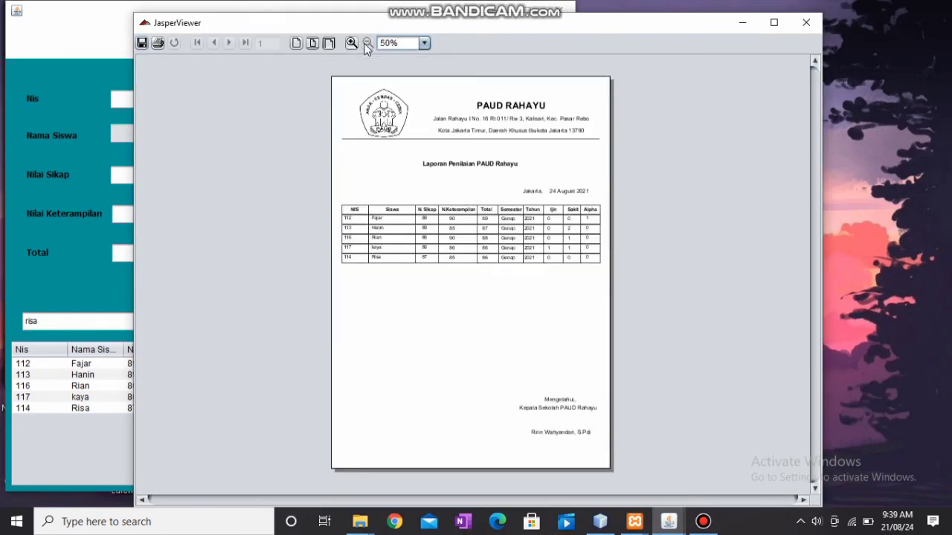
{"action": "left_click", "coordinate": [806, 22]}
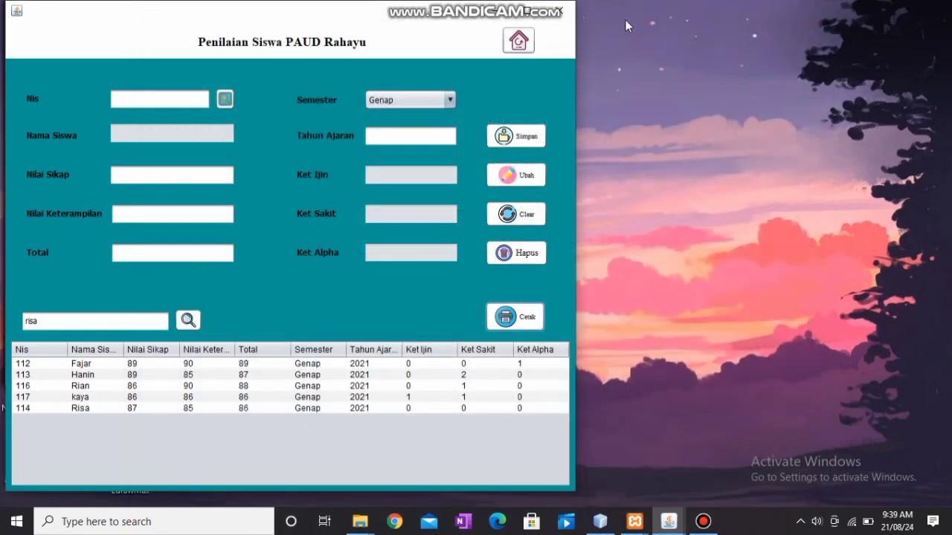
{"action": "left_click", "coordinate": [518, 41]}
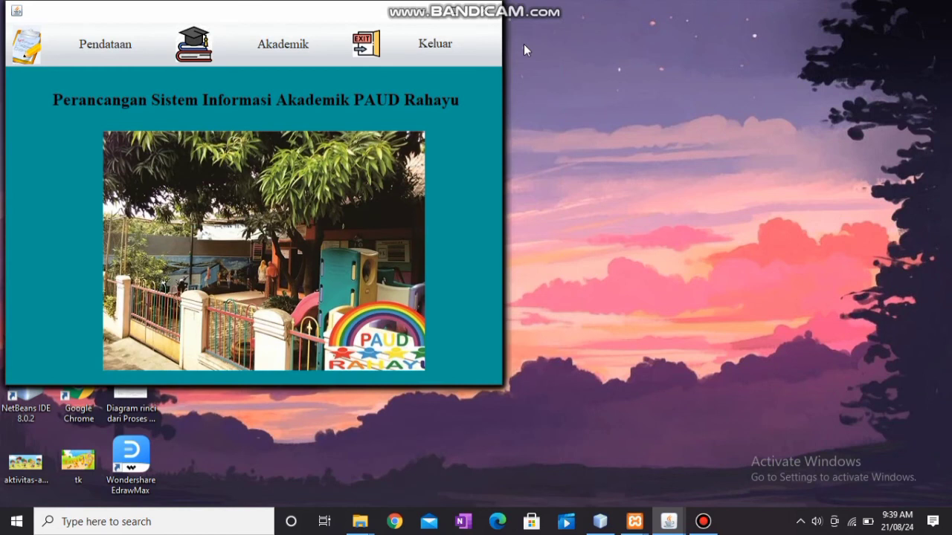